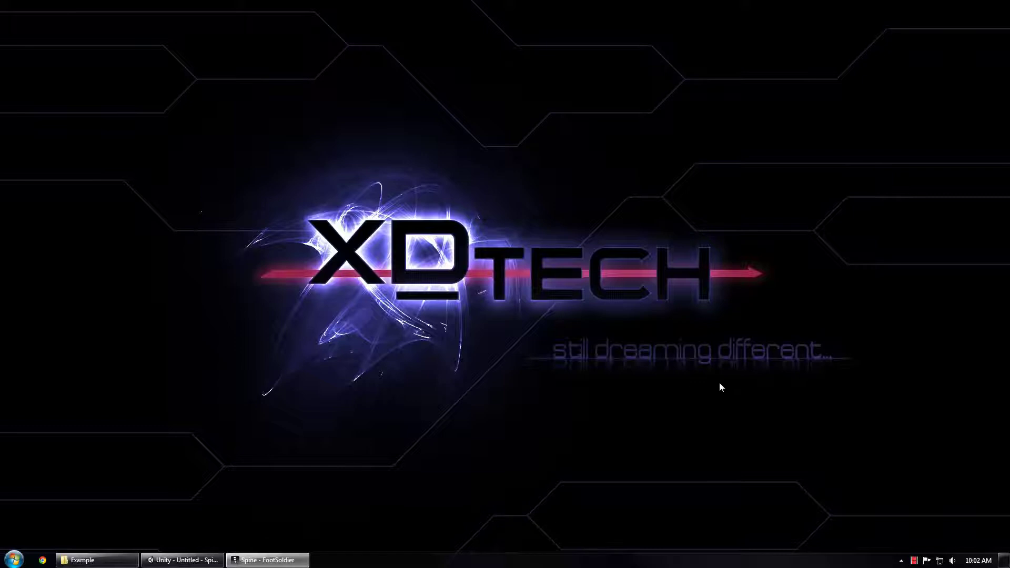
# - In the FootSoldier project, expand Images and Skins and make White the active skin
pyautogui.click(259, 560)
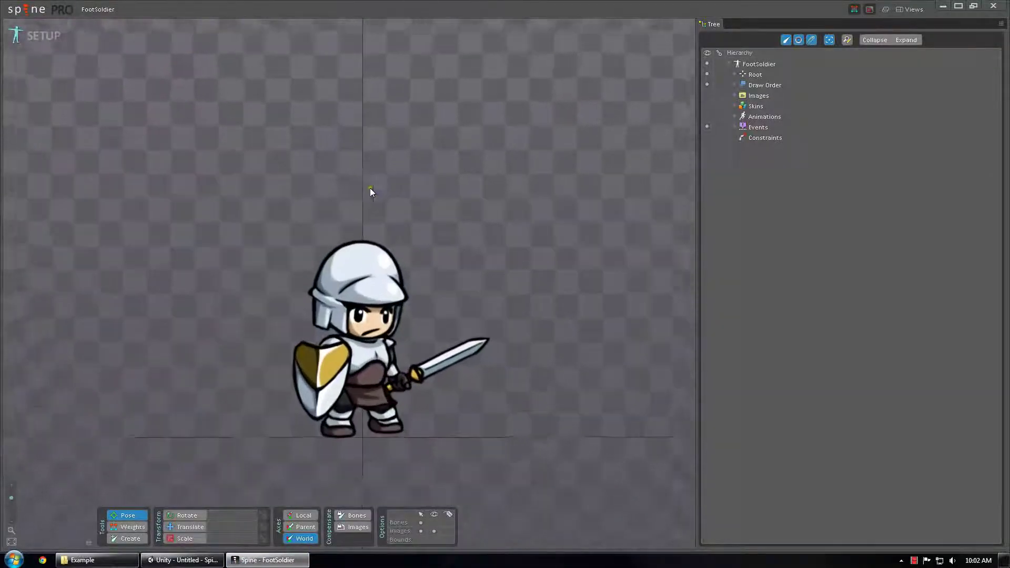
pyautogui.scroll(3, 387, 199)
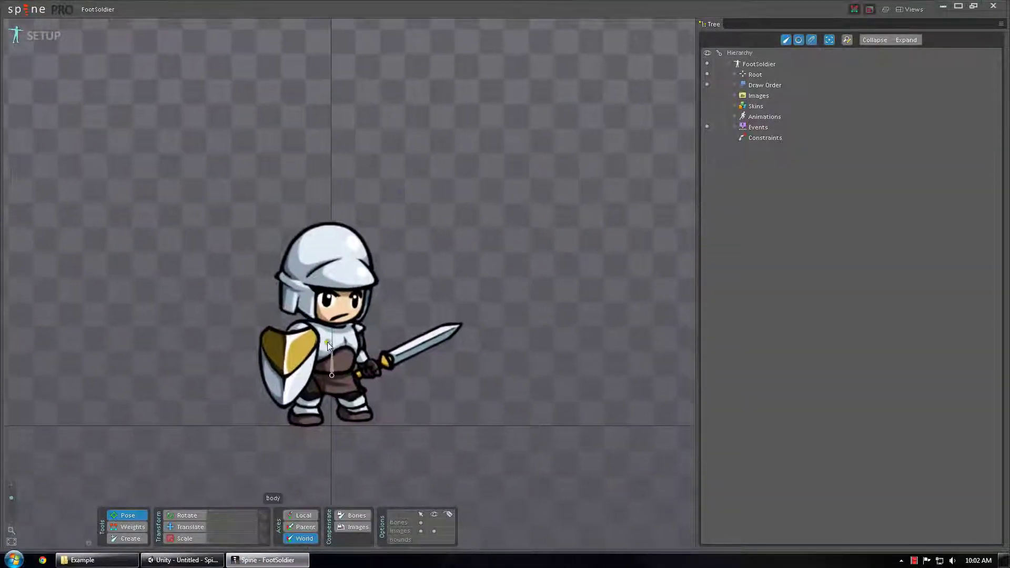
pyautogui.click(733, 95)
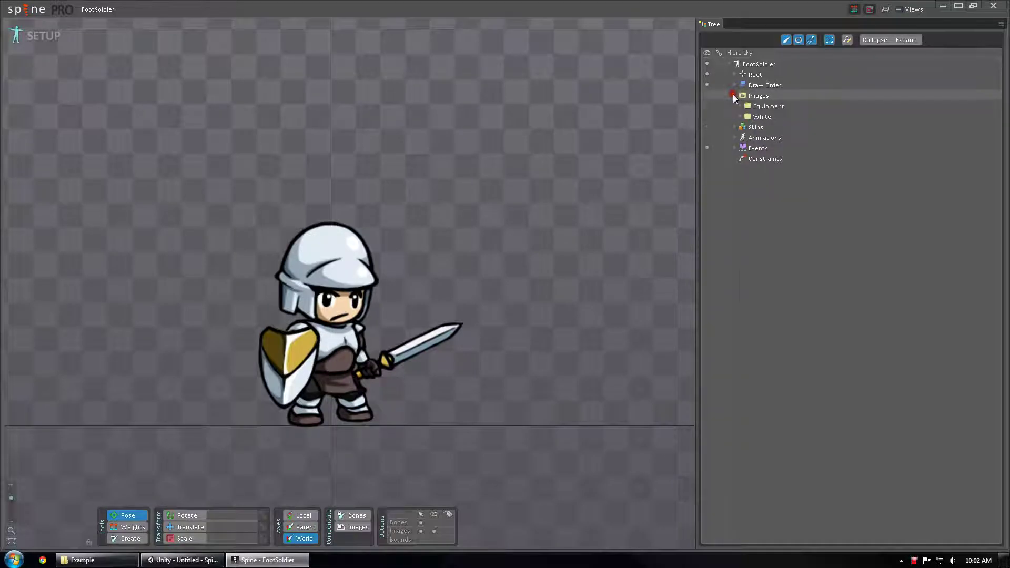
pyautogui.click(735, 127)
pyautogui.click(766, 139)
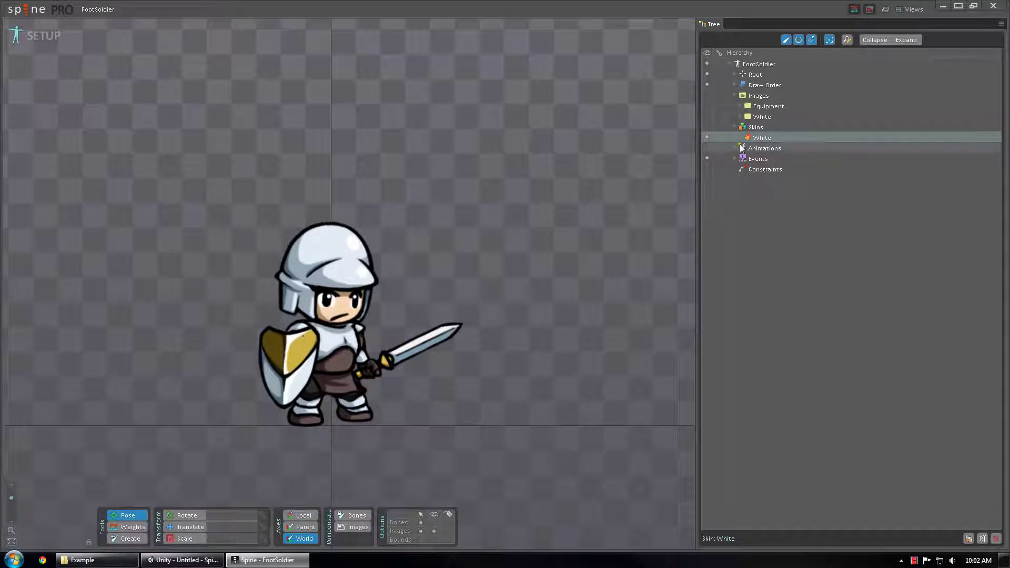
pyautogui.click(707, 136)
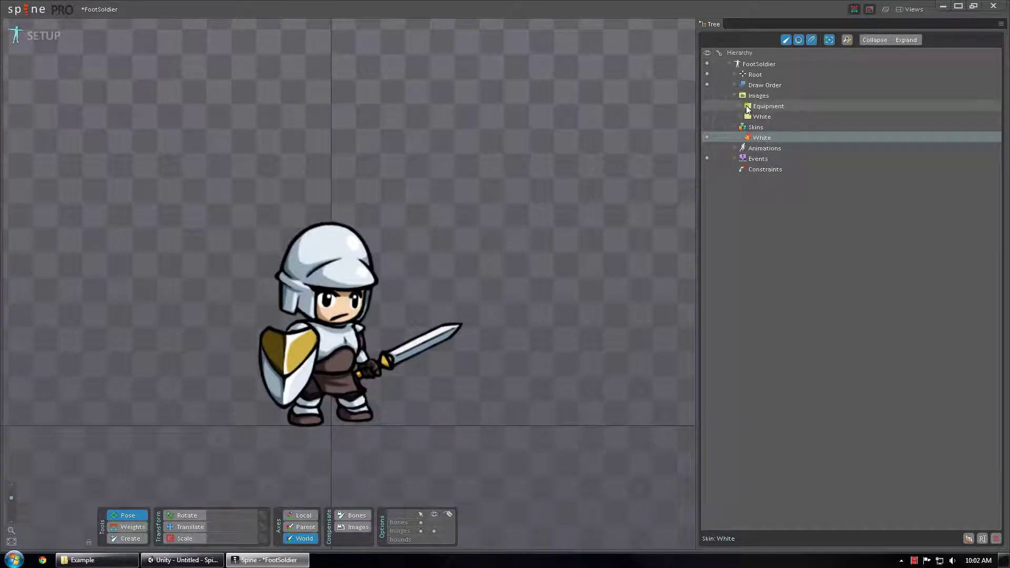
# - Expand the White images folder to review its images, then collapse it
pyautogui.click(740, 116)
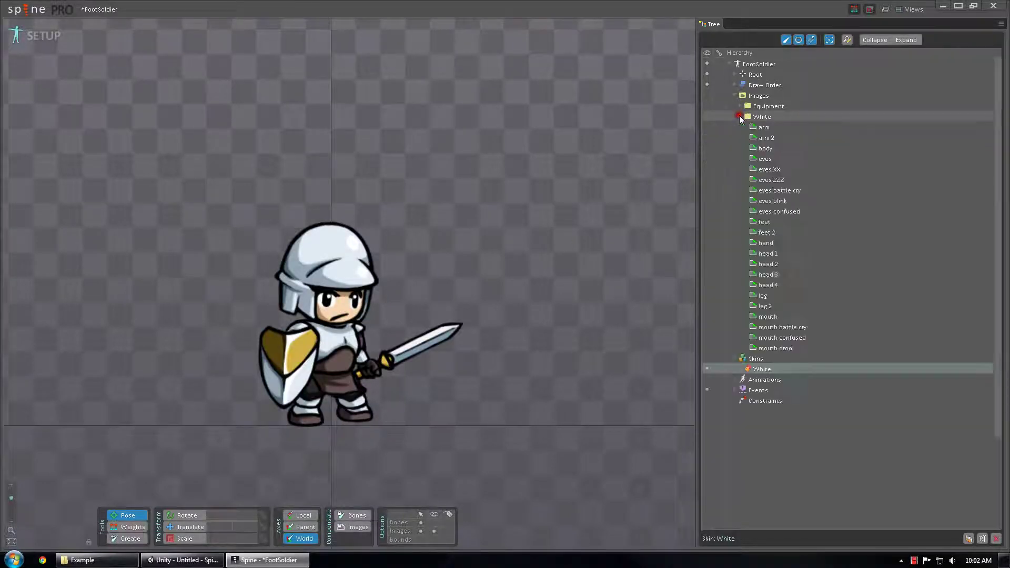
pyautogui.click(766, 116)
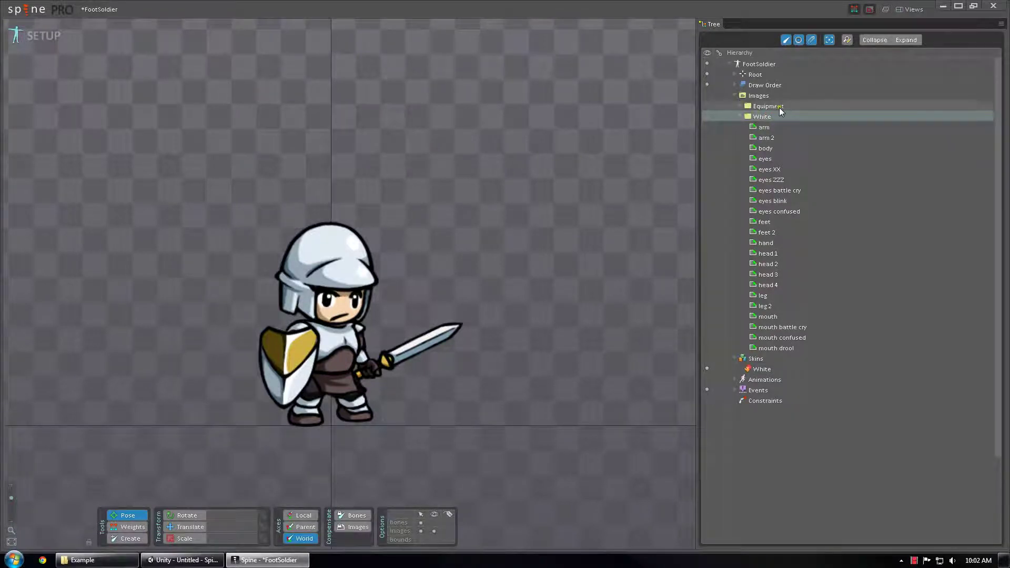
pyautogui.click(740, 116)
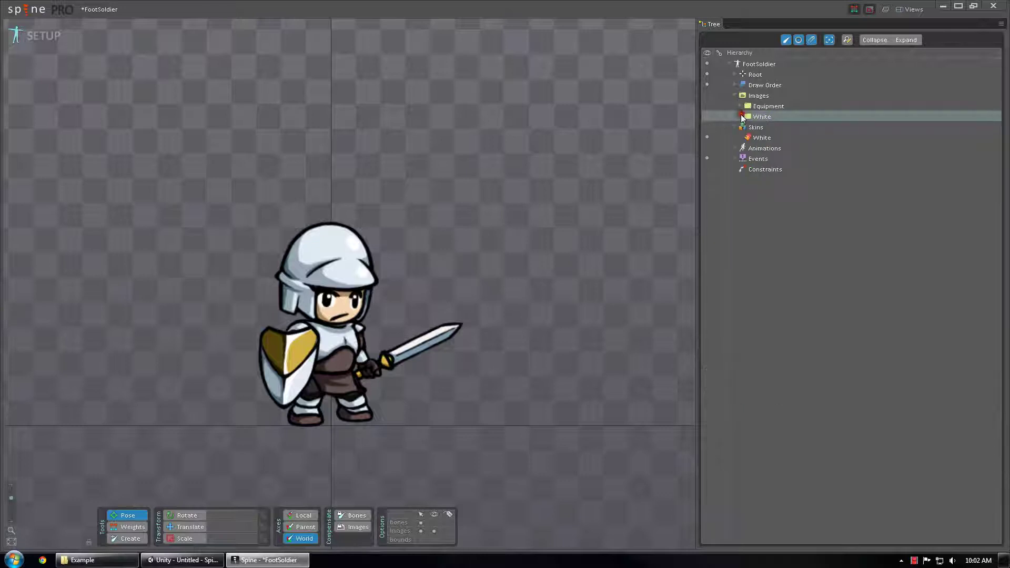
# - In Explorer, open Example\FootSoldier\images beside the Spine window
pyautogui.click(83, 560)
pyautogui.click(240, 346)
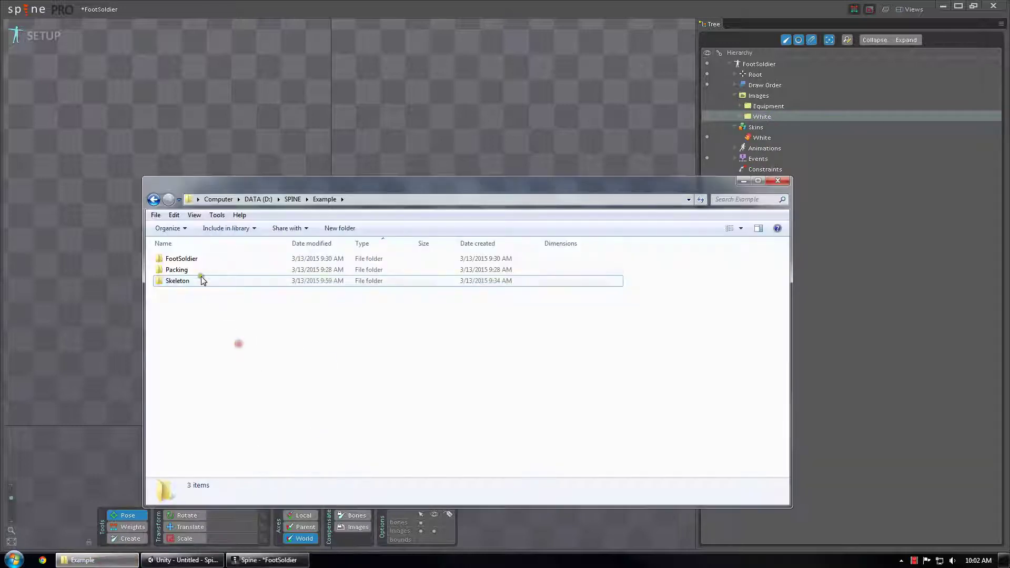
pyautogui.doubleClick(192, 259)
pyautogui.click(202, 270)
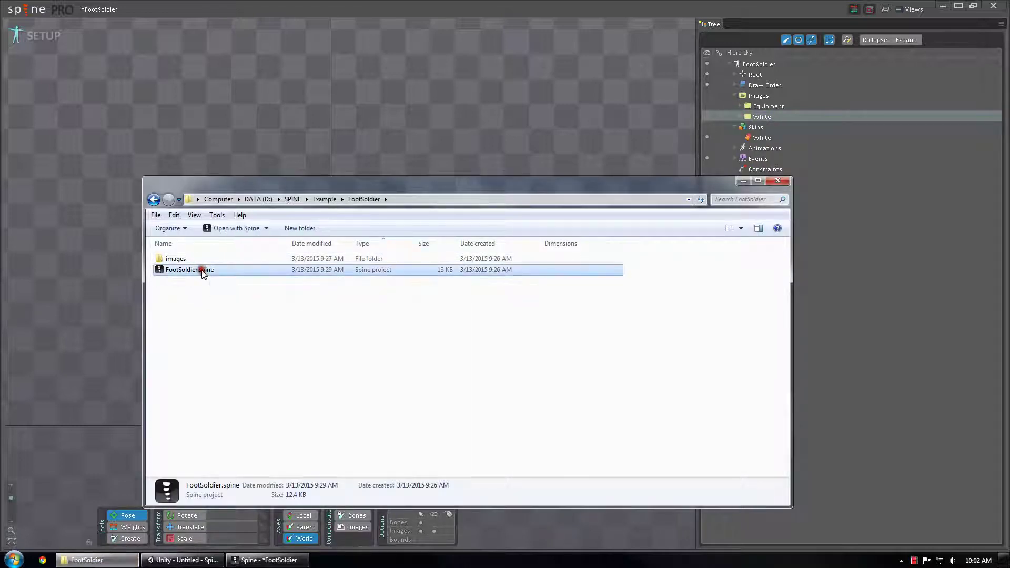
pyautogui.moveTo(141, 177); pyautogui.dragTo(421, 137)
pyautogui.click(478, 254)
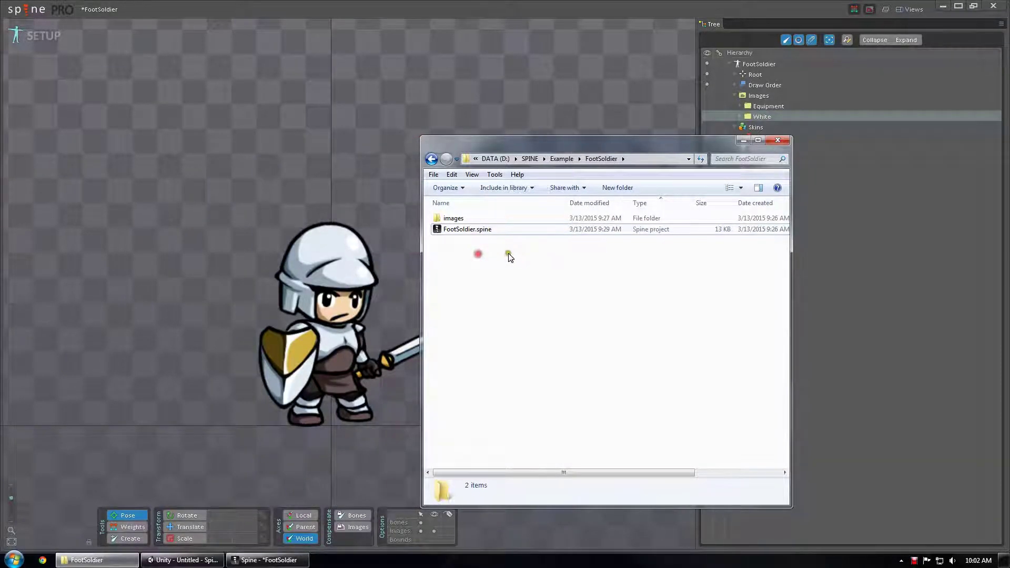
pyautogui.click(456, 220)
pyautogui.click(463, 230)
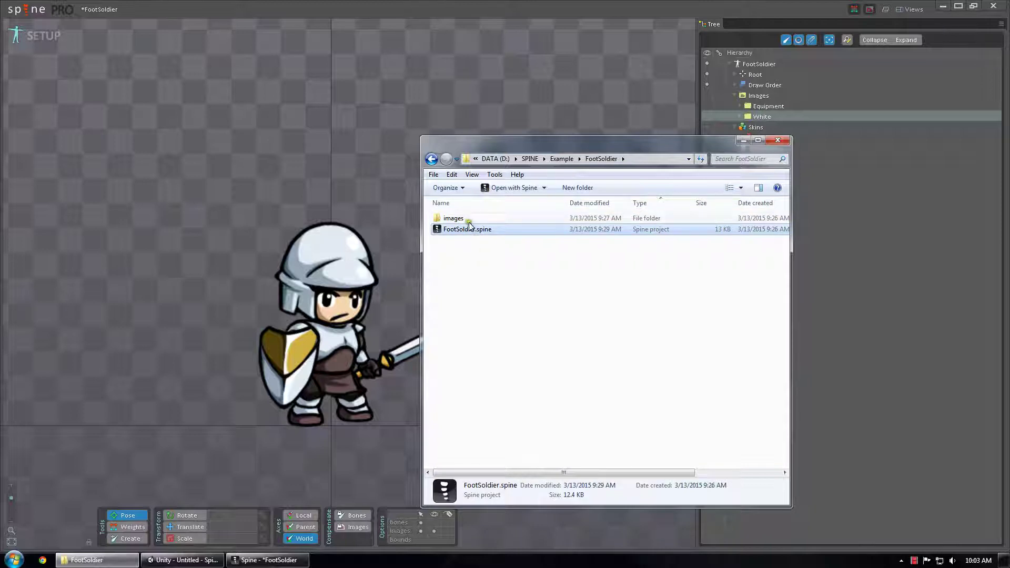
pyautogui.doubleClick(458, 219)
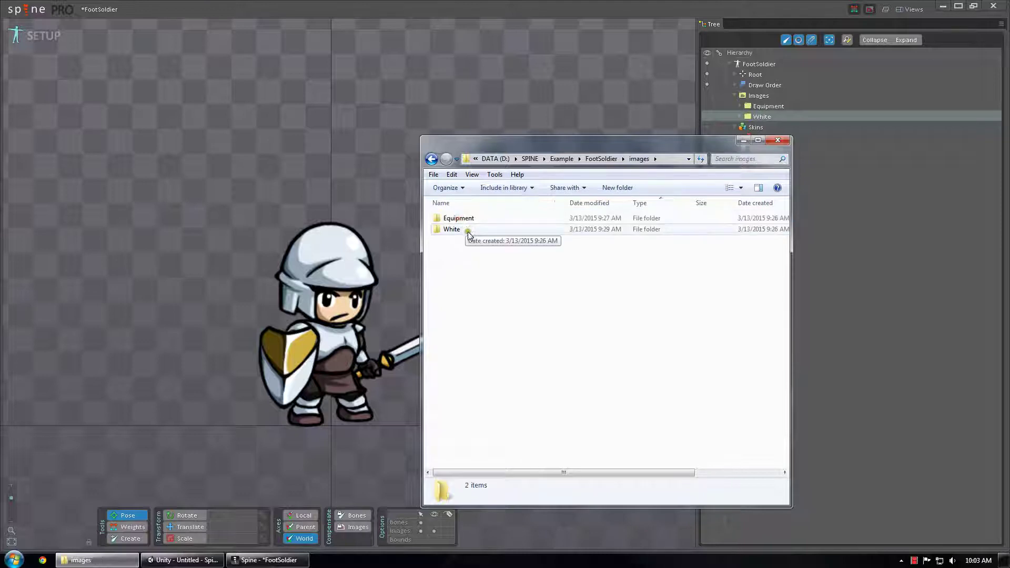
# - Browse the White folder's body-part PNGs, then return to images
pyautogui.click(463, 230)
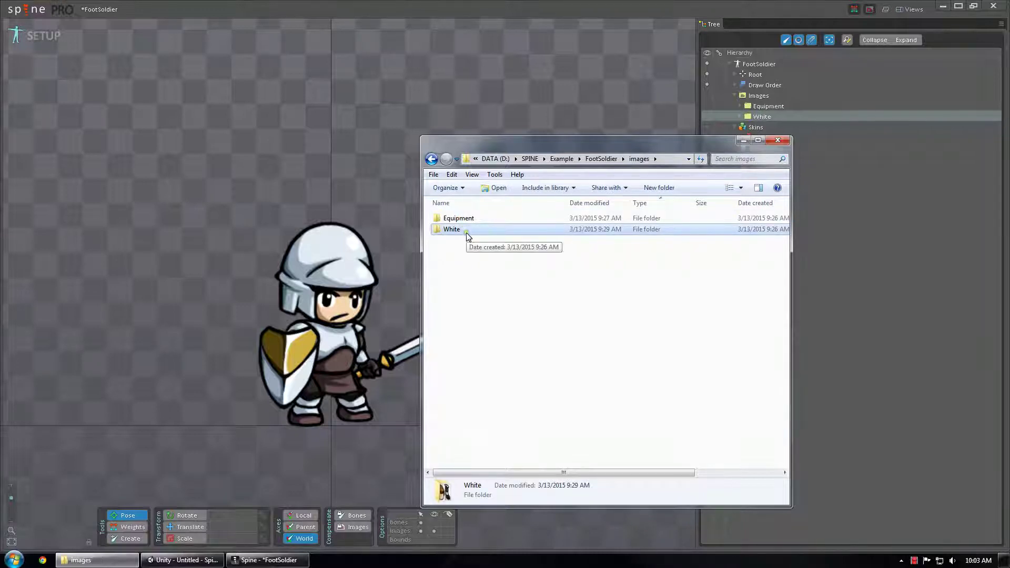
pyautogui.click(444, 220)
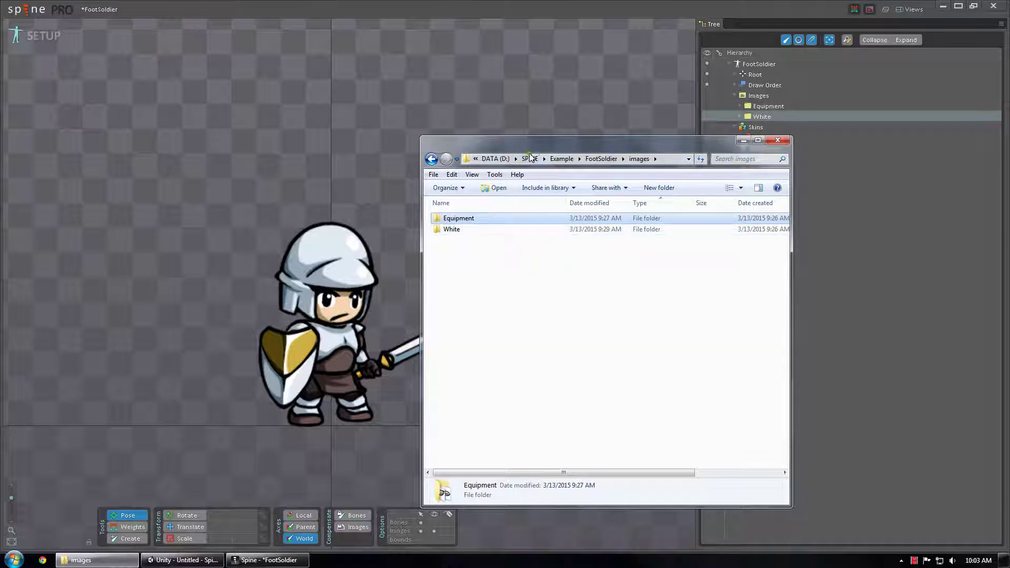
pyautogui.moveTo(532, 145); pyautogui.dragTo(607, 152)
pyautogui.doubleClick(524, 236)
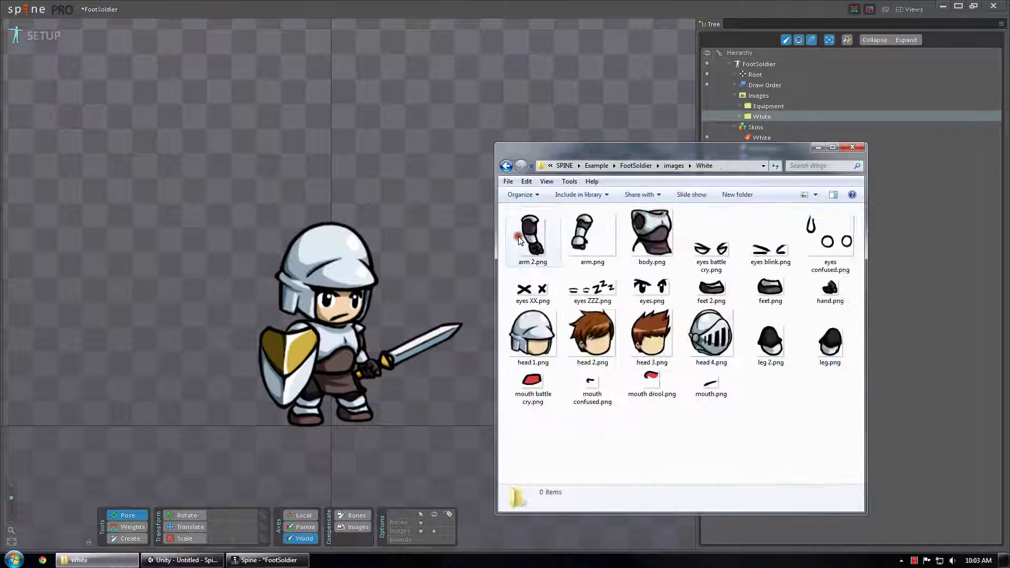
pyautogui.moveTo(853, 437); pyautogui.dragTo(616, 453)
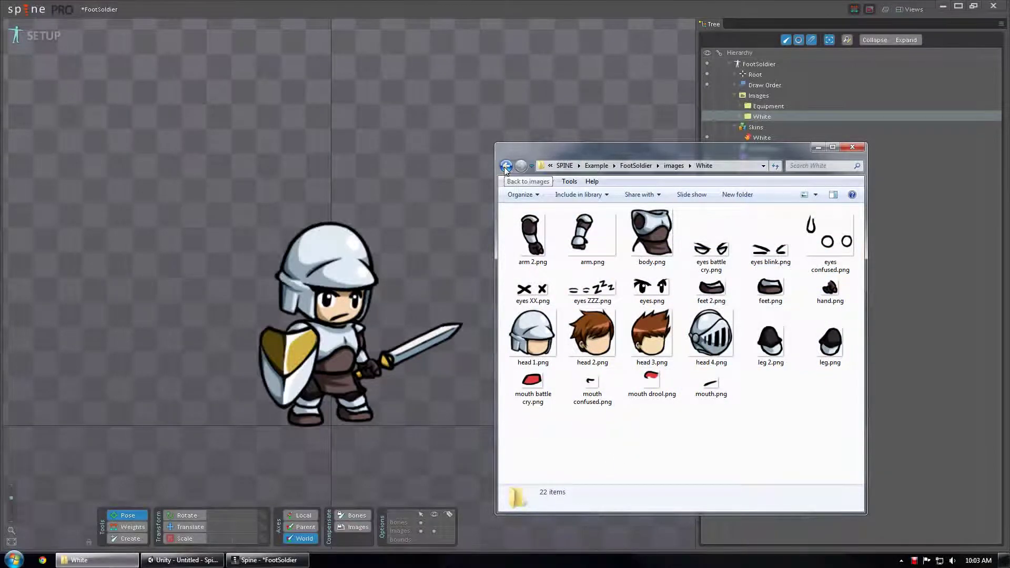
pyautogui.click(506, 166)
# - Browse the six Equipment PNGs, then return to images
pyautogui.click(542, 228)
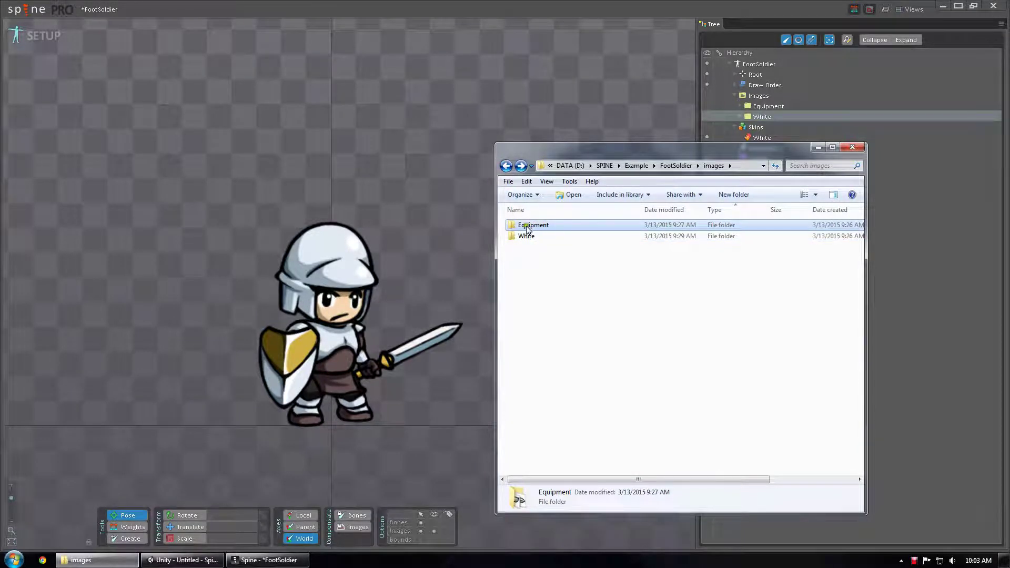
pyautogui.doubleClick(520, 228)
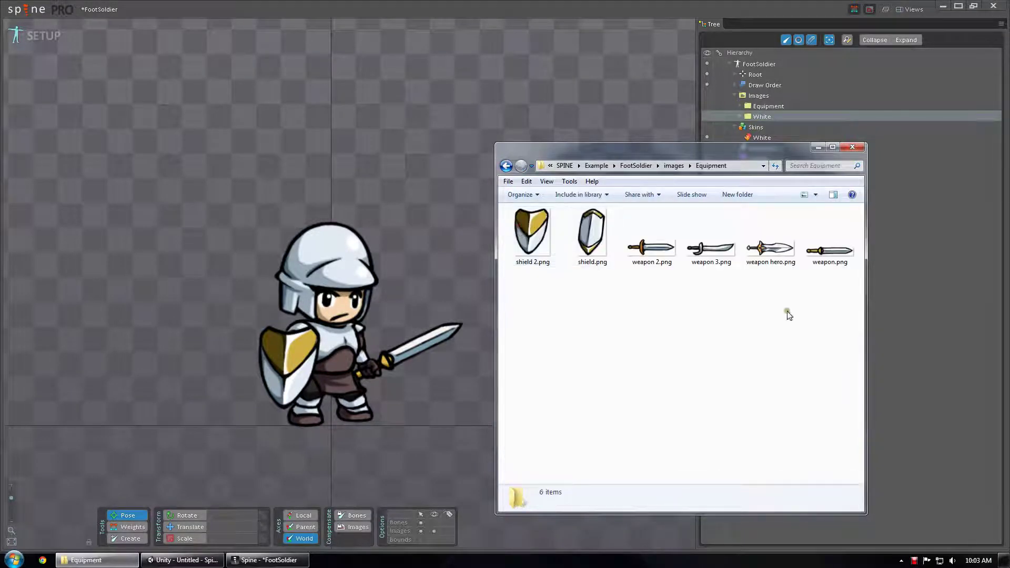
pyautogui.moveTo(836, 283); pyautogui.dragTo(536, 203)
pyautogui.click(535, 203)
pyautogui.click(604, 325)
pyautogui.moveTo(839, 293); pyautogui.dragTo(487, 230)
pyautogui.click(506, 165)
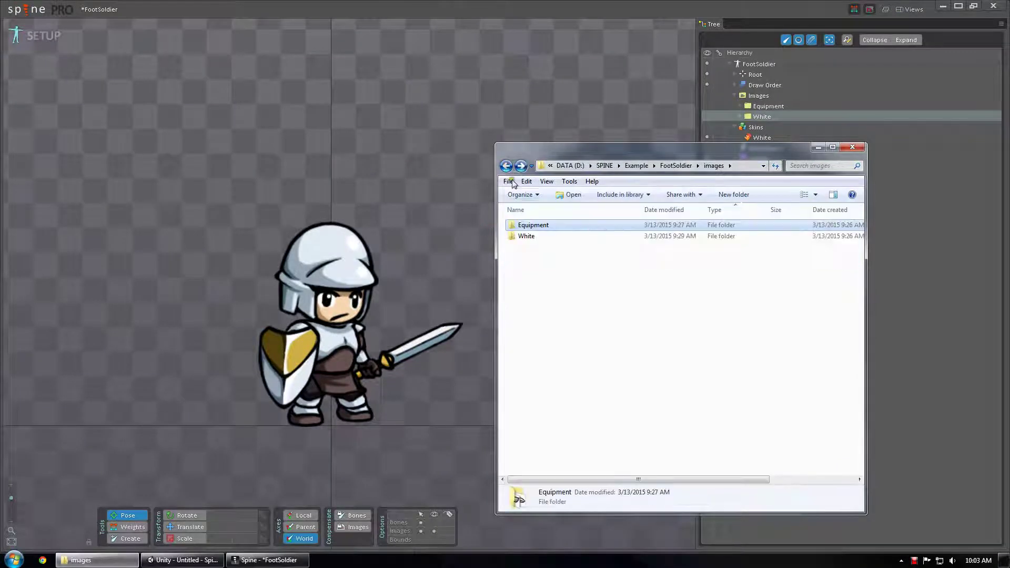
# - Look through the White folder once more and go back to images
pyautogui.doubleClick(548, 236)
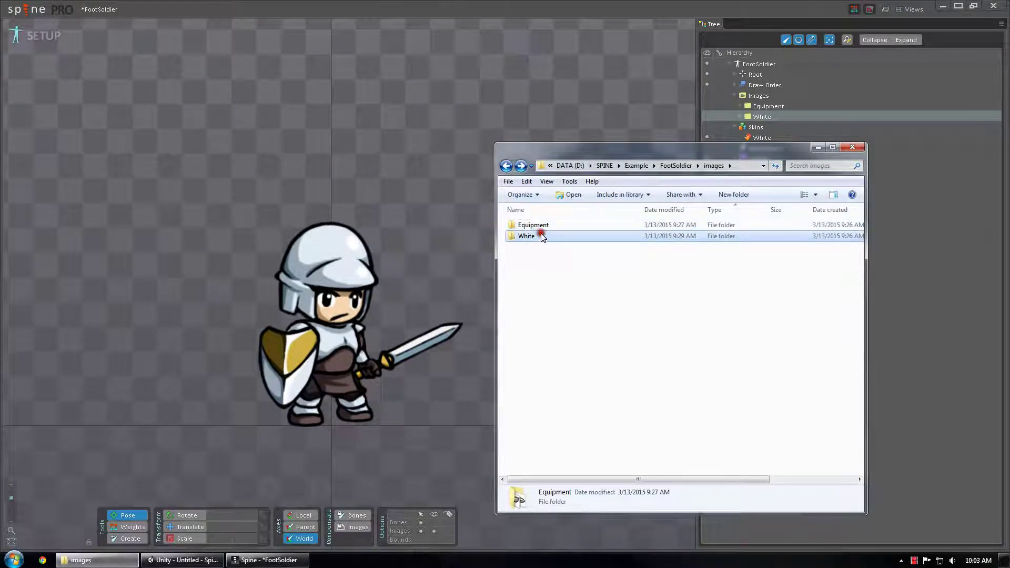
pyautogui.click(763, 416)
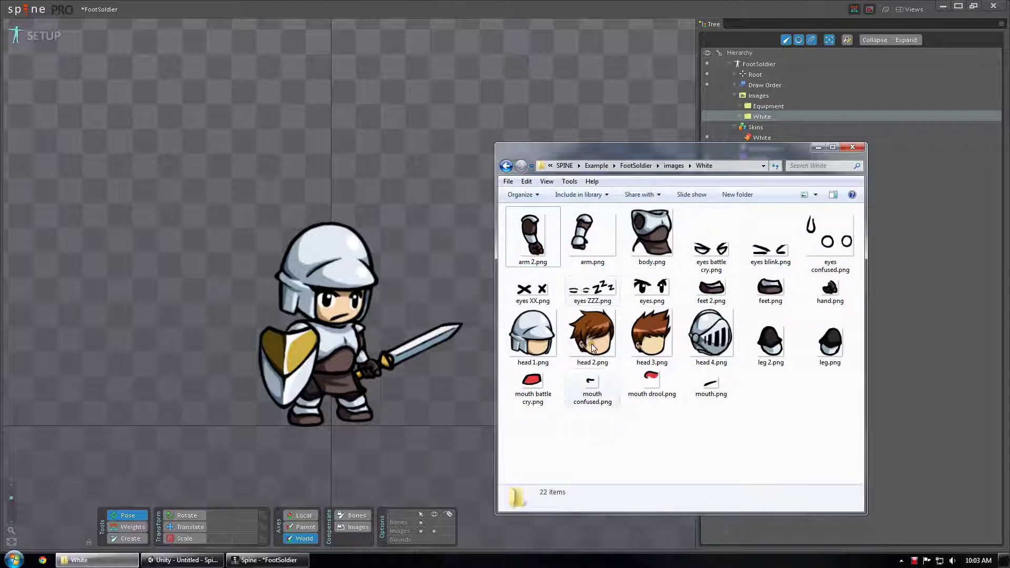
pyautogui.press('BackSpace')
pyautogui.click(625, 421)
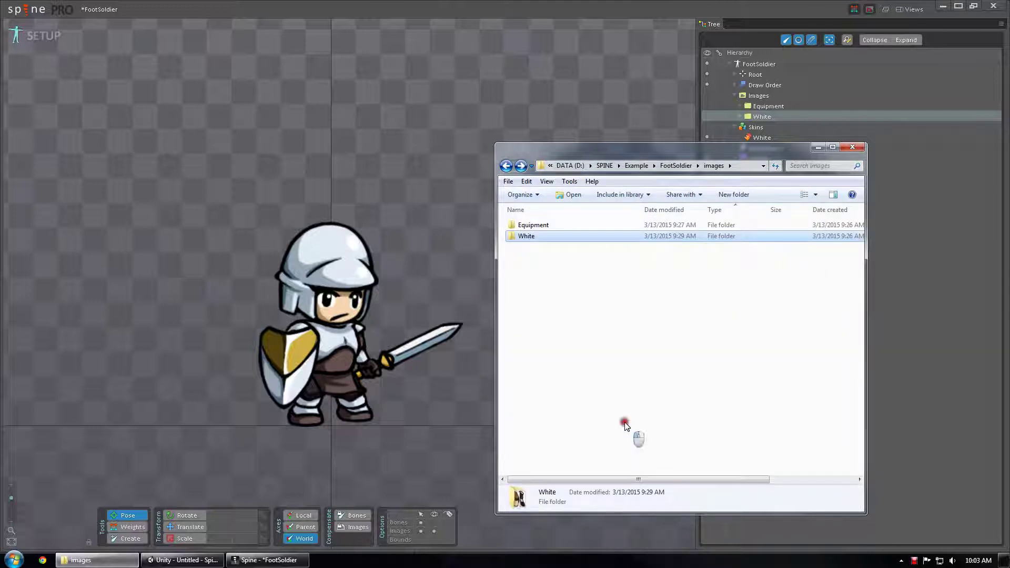
# - Back in Spine, check the Images node's folder path and select the White skin
pyautogui.click(683, 4)
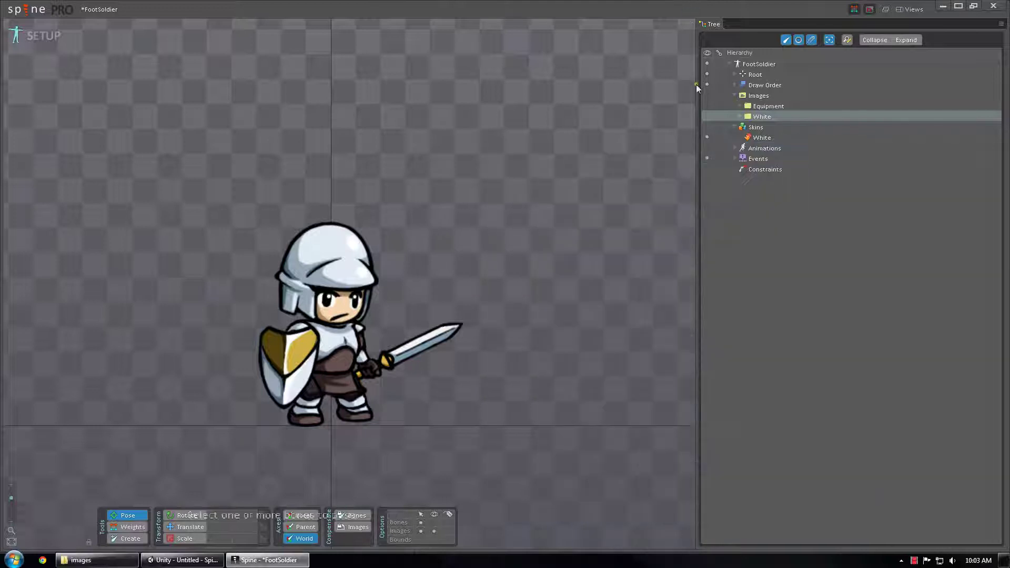
pyautogui.click(755, 97)
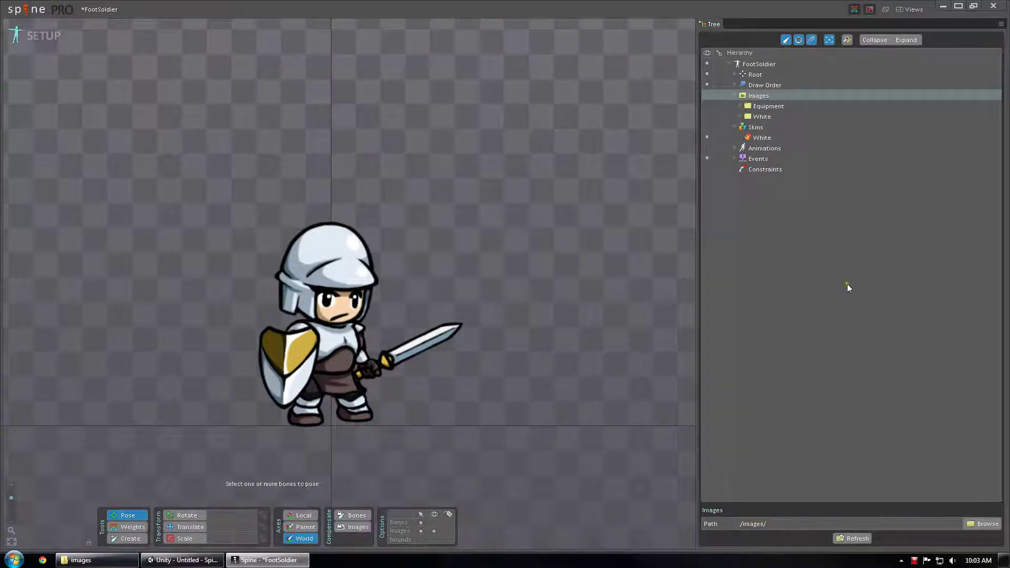
pyautogui.click(760, 137)
# - Expand Root > Hip > Body > body slot, check the body attachment's path, and collapse it
pyautogui.click(734, 70)
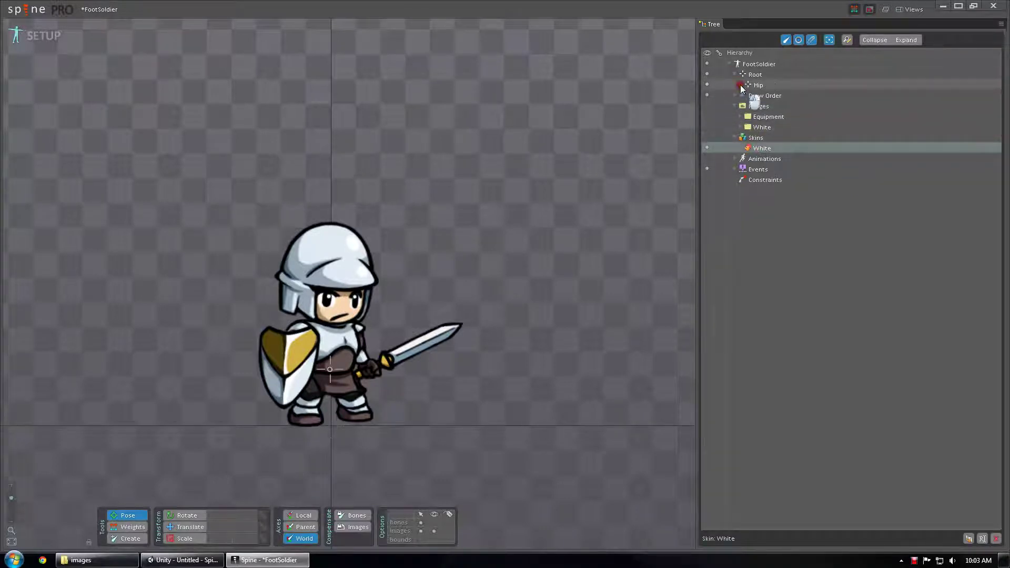
pyautogui.click(741, 85)
pyautogui.click(746, 96)
pyautogui.click(750, 106)
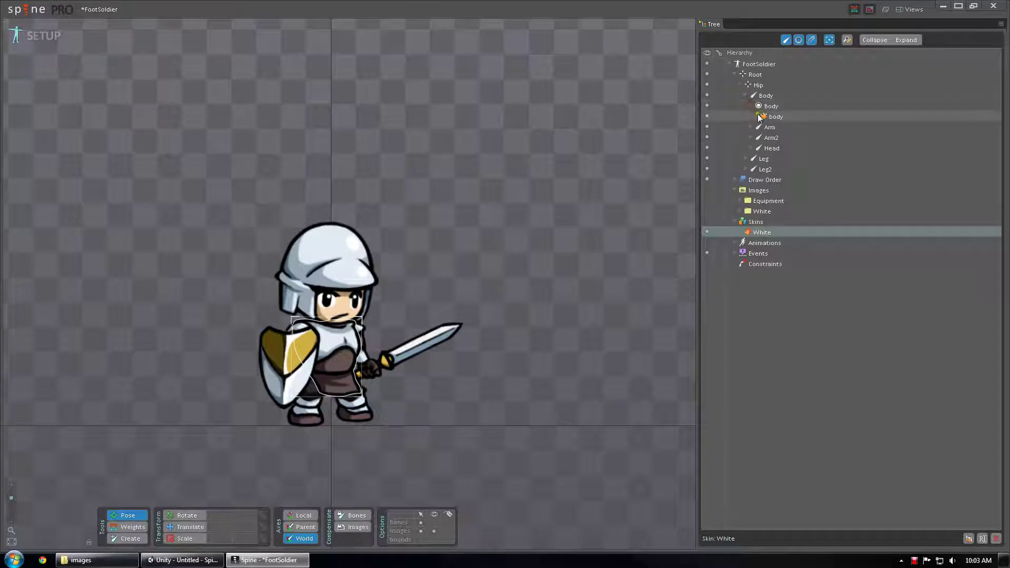
pyautogui.click(756, 116)
pyautogui.click(776, 117)
pyautogui.click(780, 128)
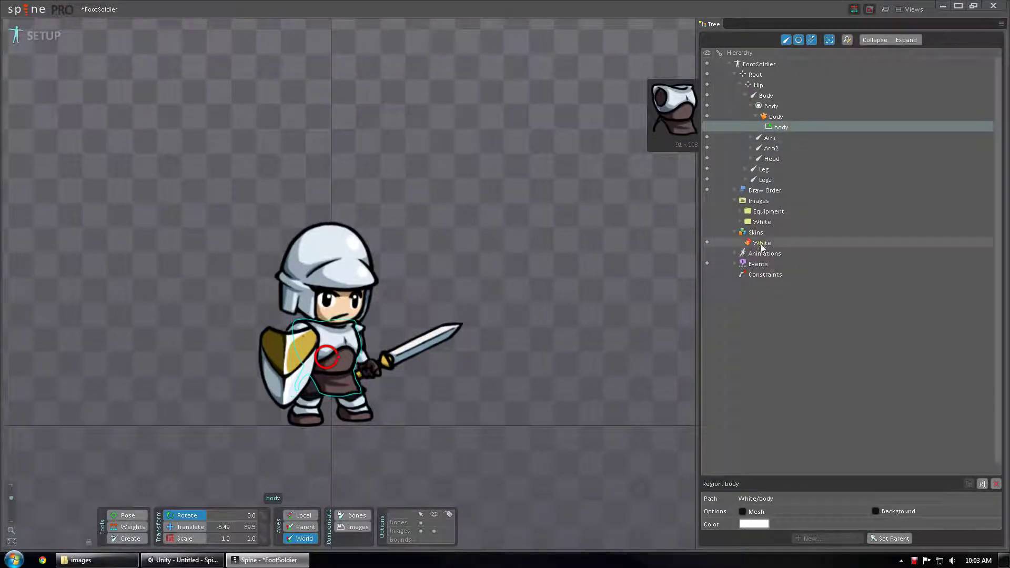
pyautogui.click(761, 224)
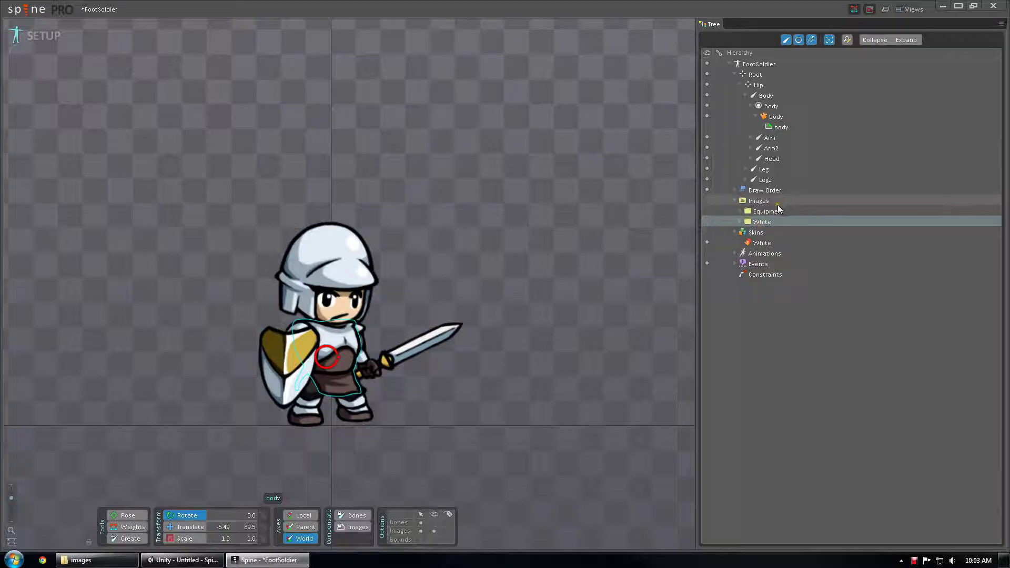
pyautogui.click(755, 117)
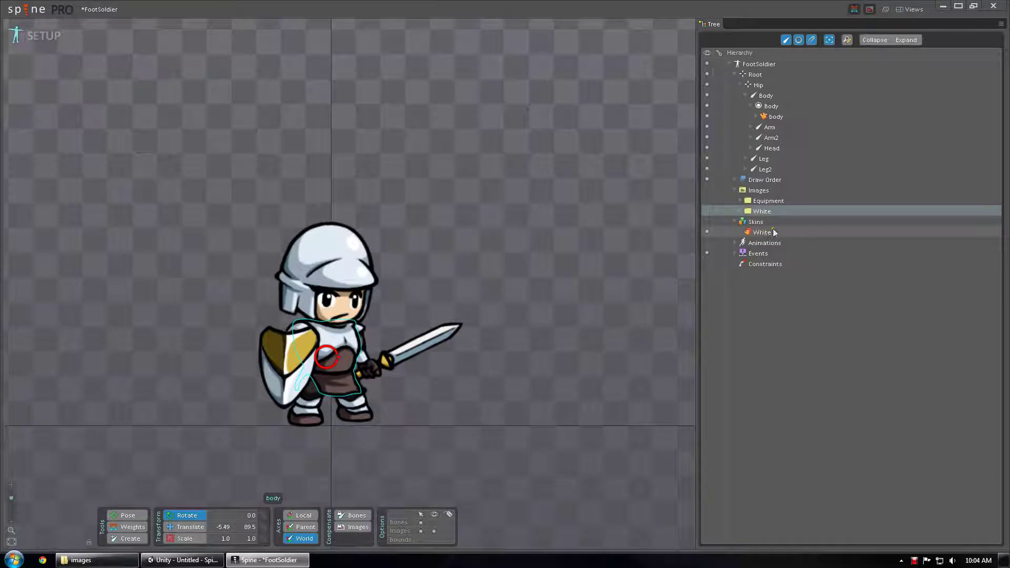
# - In Explorer, view the White folder's images, then copy the White folder
pyautogui.click(87, 562)
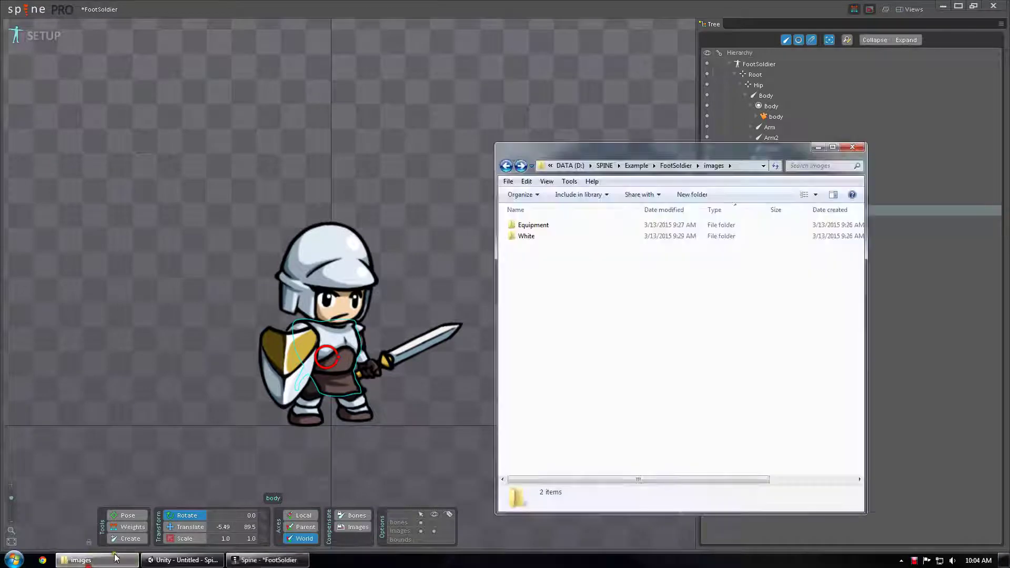
pyautogui.click(528, 237)
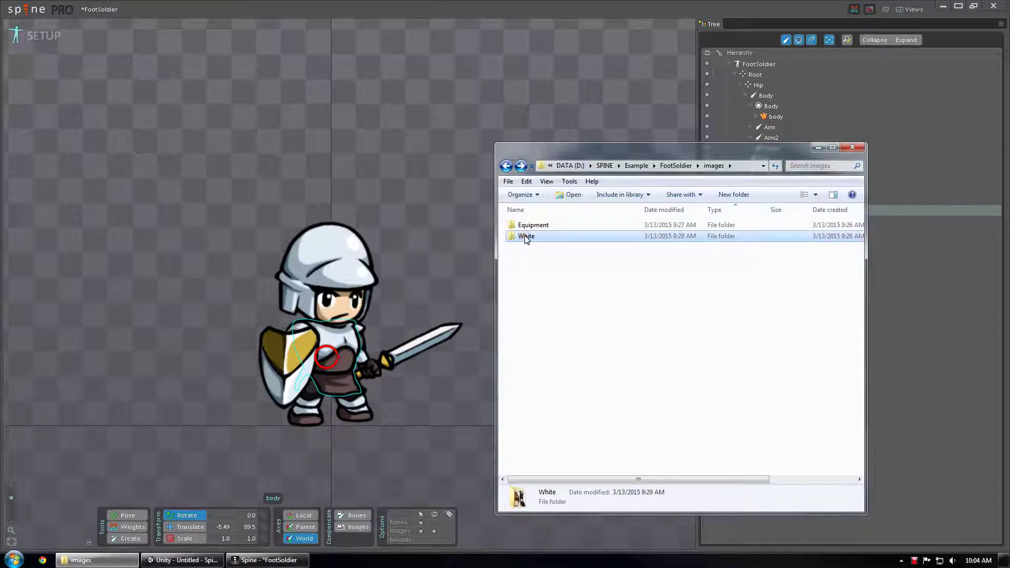
pyautogui.press('Return')
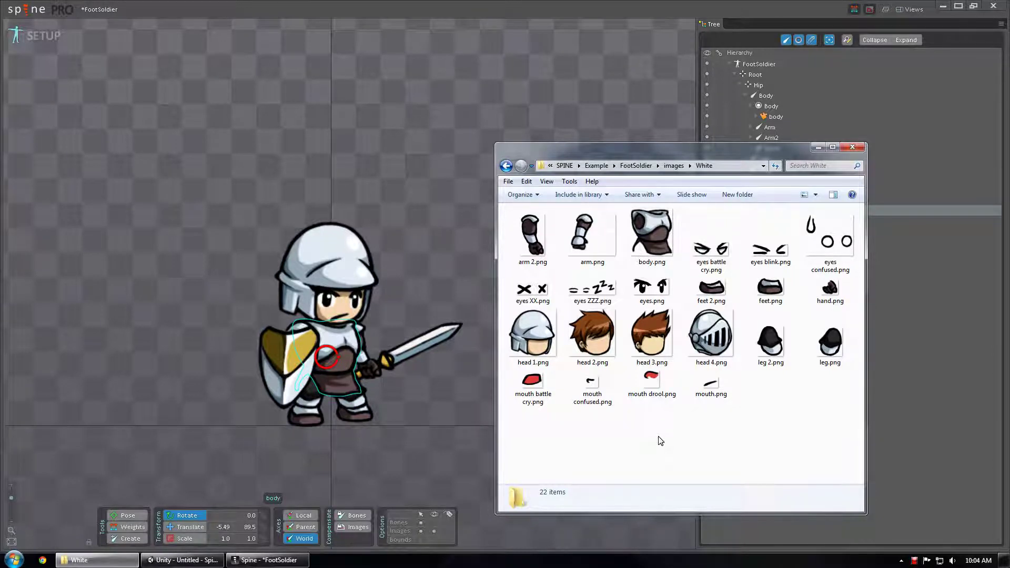
pyautogui.press('BackSpace')
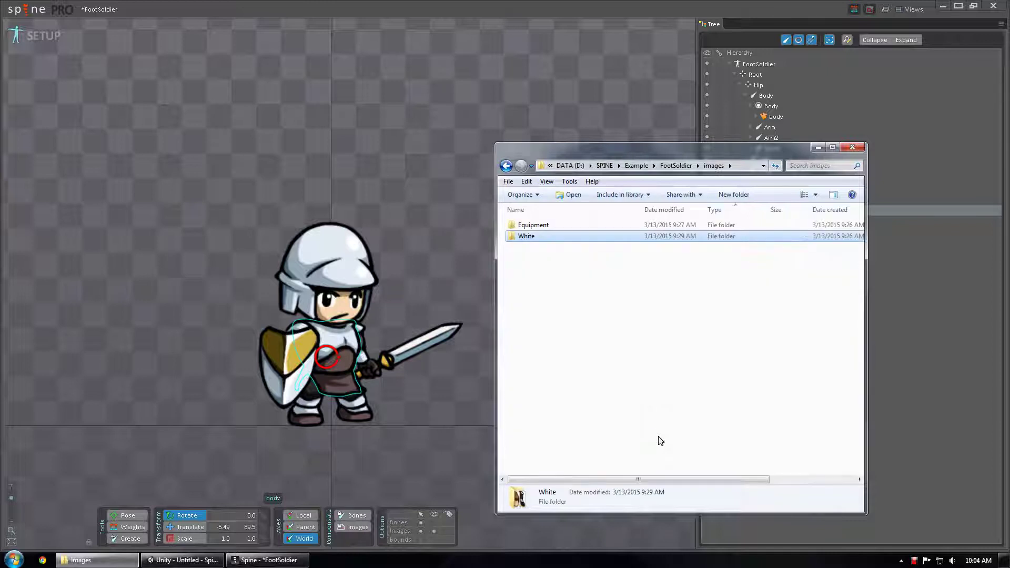
pyautogui.click(515, 242)
pyautogui.rightClick(532, 236)
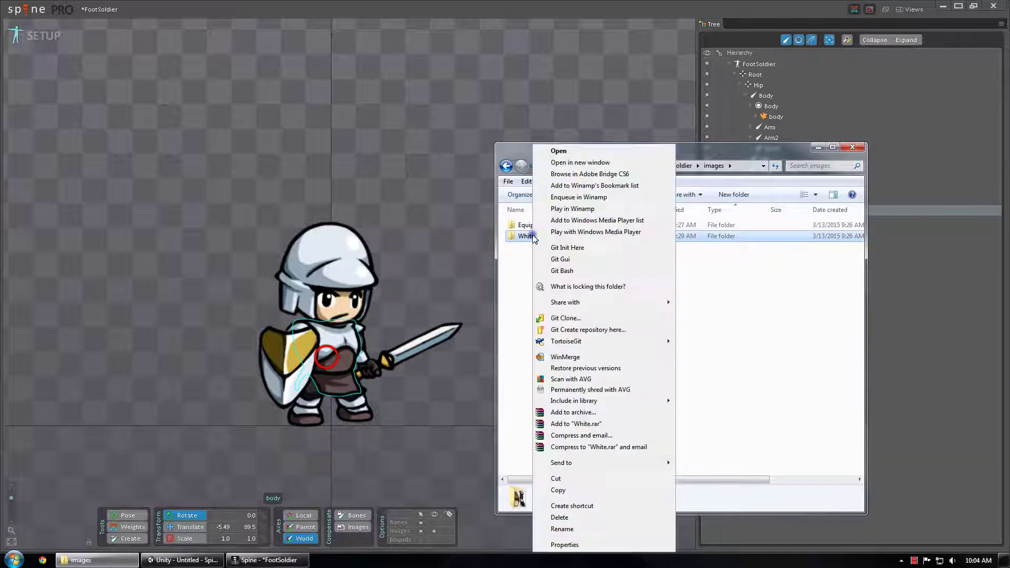
pyautogui.click(558, 490)
# - Paste the copied White folder into Example\Packing
pyautogui.click(573, 365)
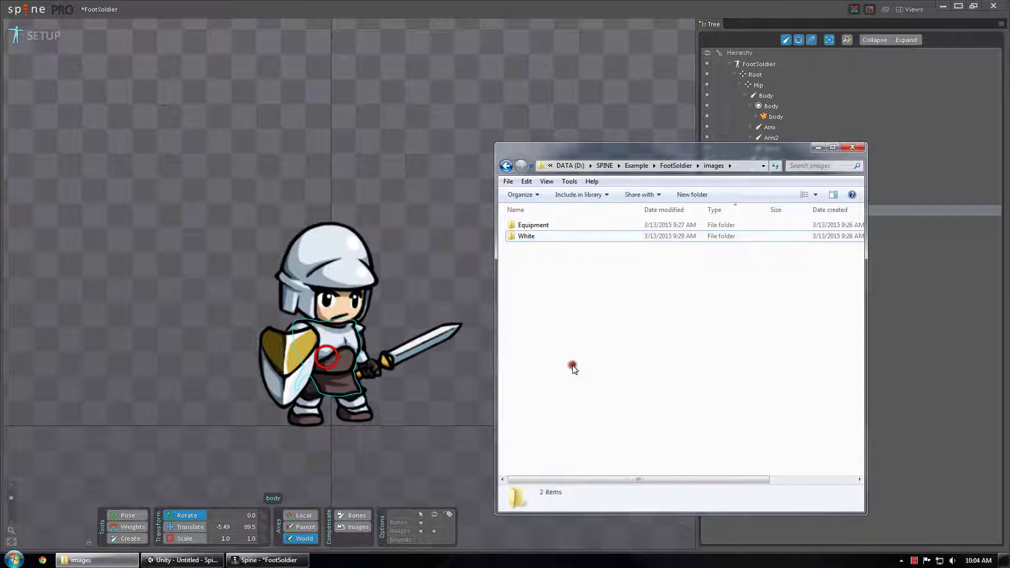
pyautogui.click(676, 166)
pyautogui.click(642, 166)
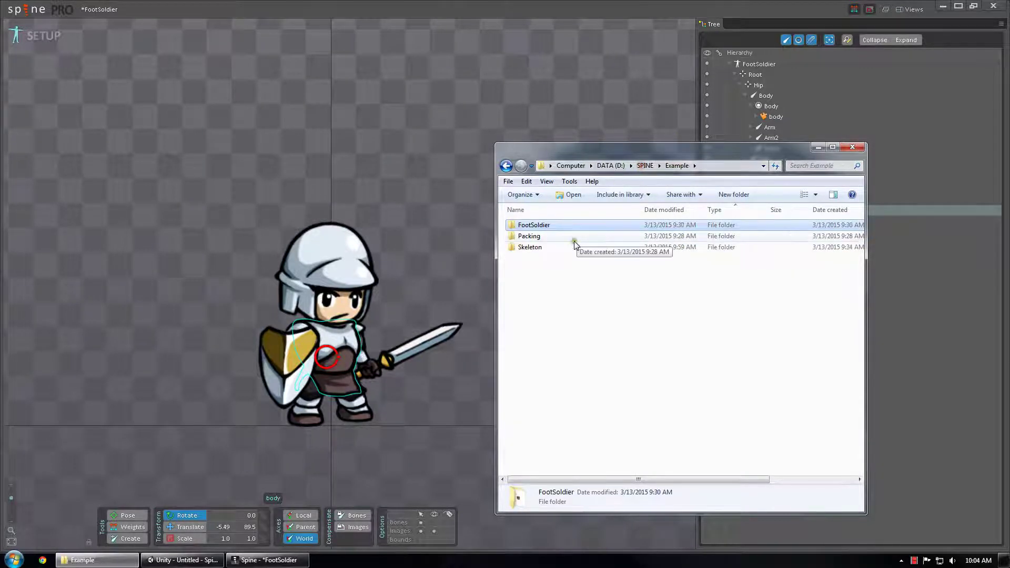
pyautogui.click(565, 236)
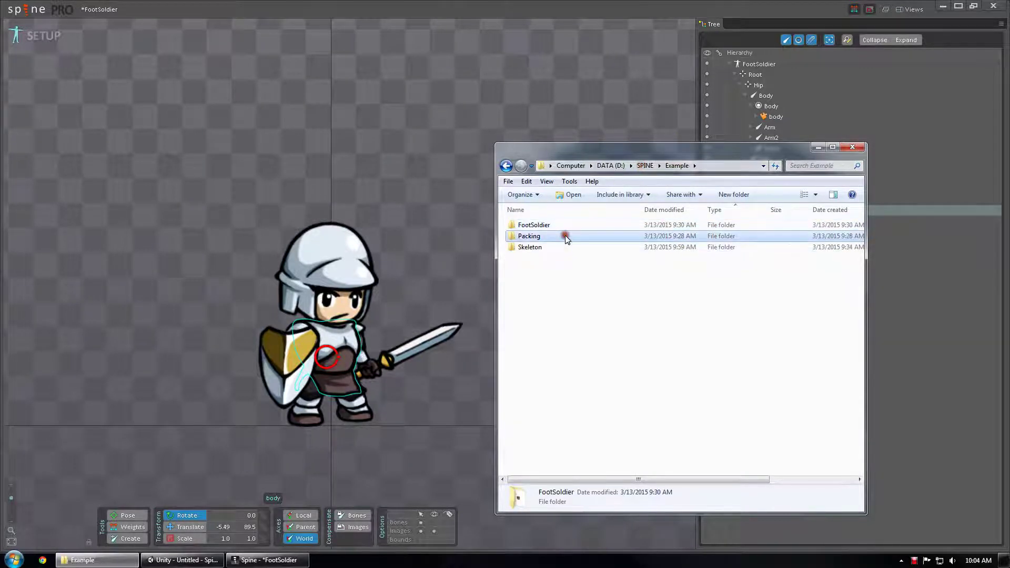
pyautogui.doubleClick(540, 241)
pyautogui.hotkey('ctrl', 'v')
pyautogui.click(583, 282)
pyautogui.click(201, 8)
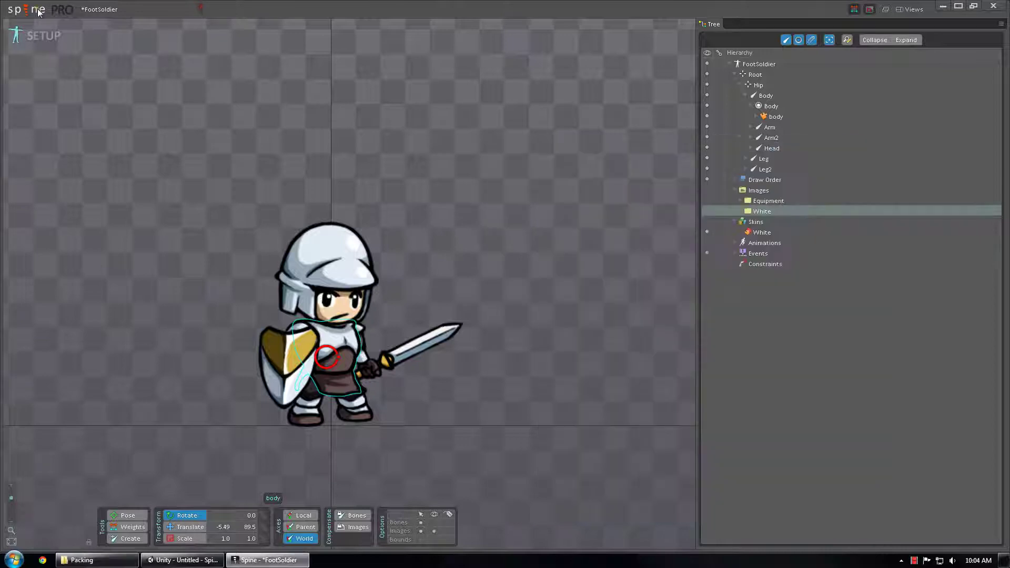
# - Set the Texture Packer input folder to D:/SPINE/Example/Packing
pyautogui.click(29, 9)
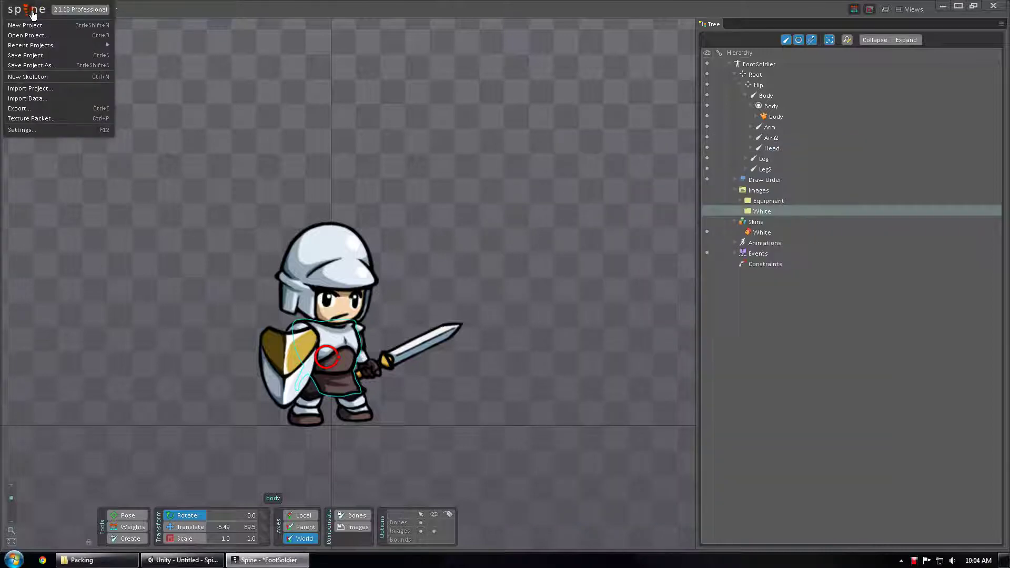
pyautogui.click(20, 119)
pyautogui.click(427, 270)
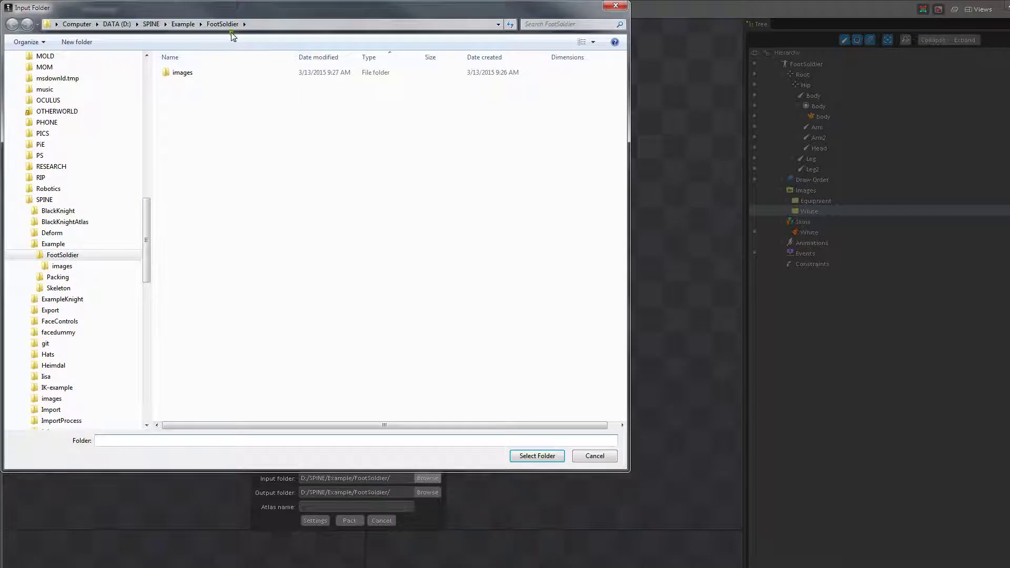
pyautogui.click(183, 24)
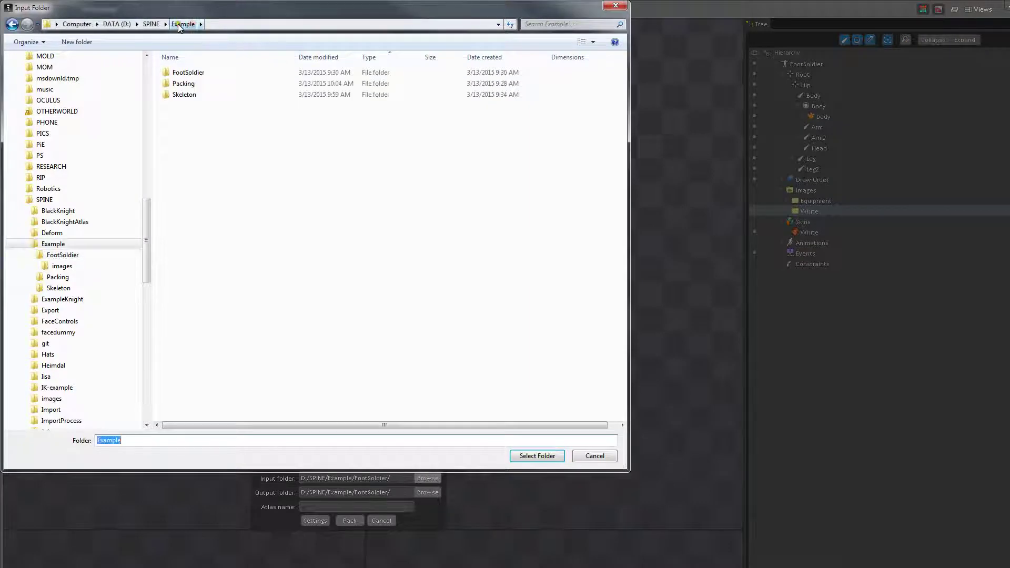
pyautogui.doubleClick(181, 84)
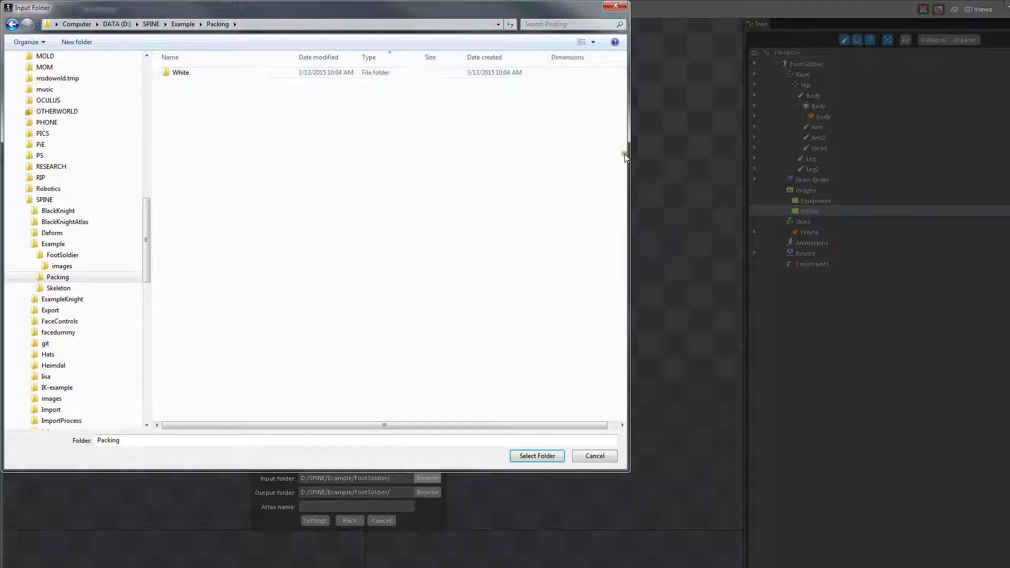
pyautogui.click(539, 457)
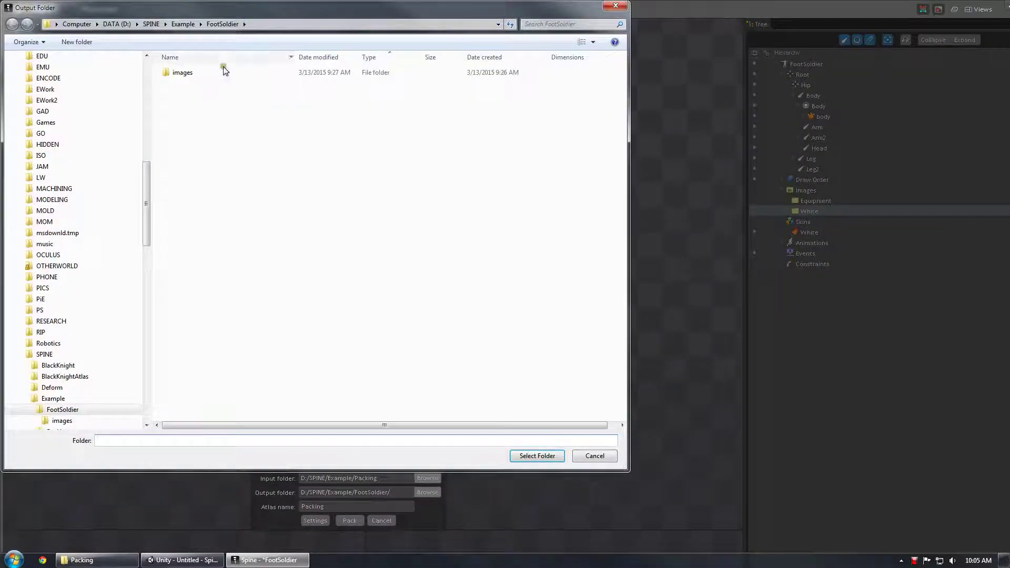
# - Create a new folder named Output under Example for the packer output
pyautogui.click(185, 23)
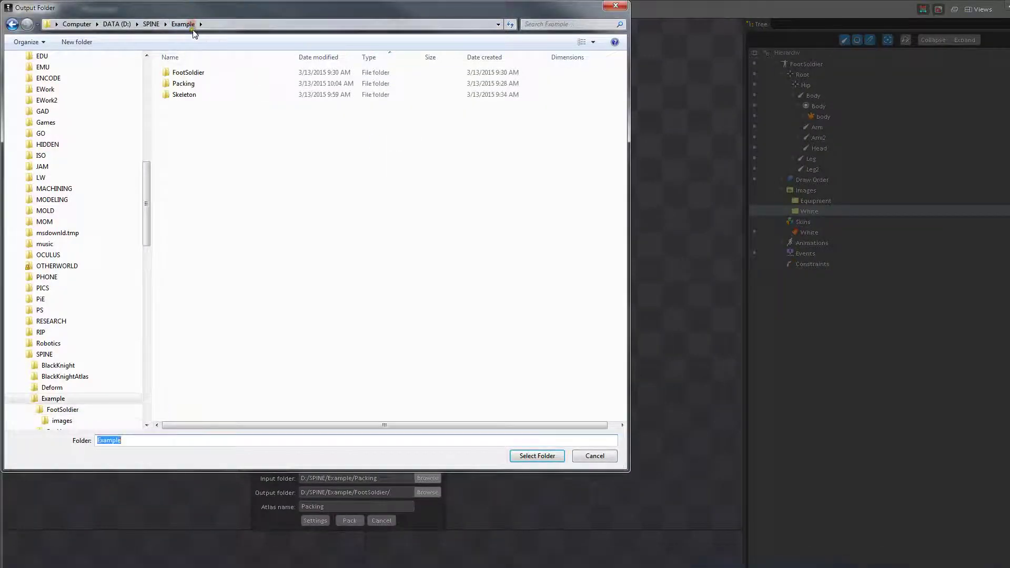
pyautogui.click(93, 42)
pyautogui.write('Output')
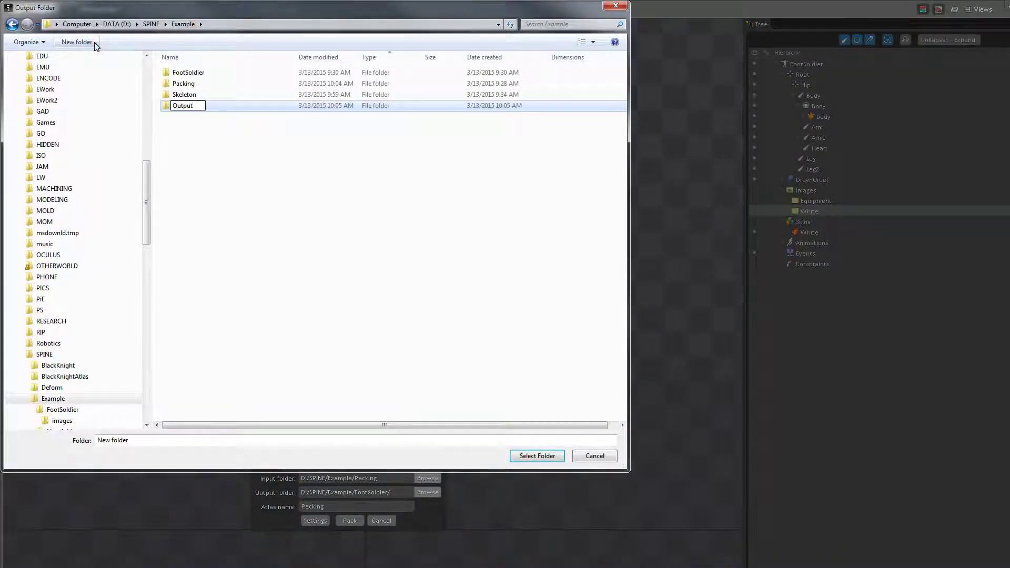
pyautogui.press('Return')
pyautogui.press('Return')
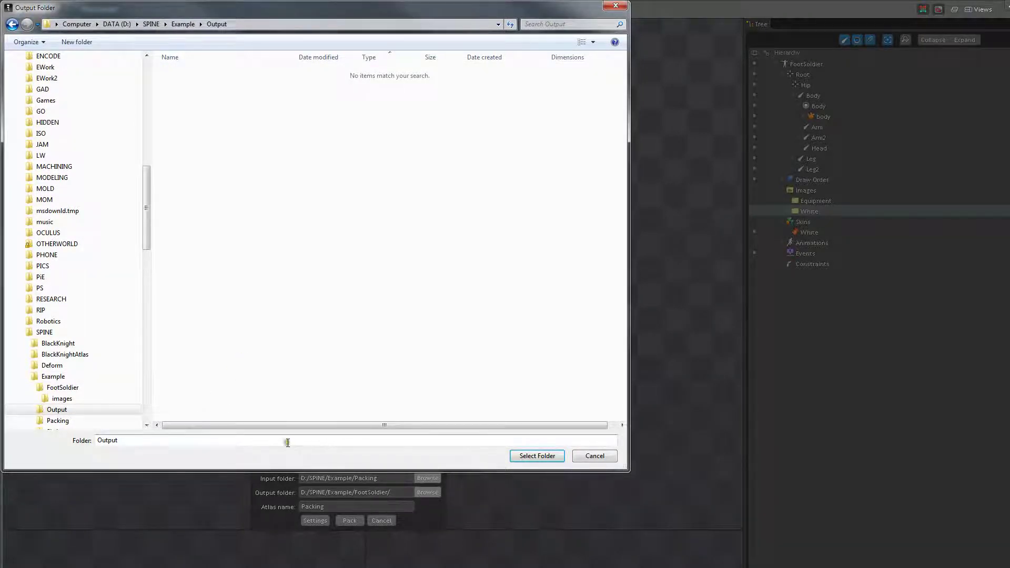
pyautogui.click(255, 442)
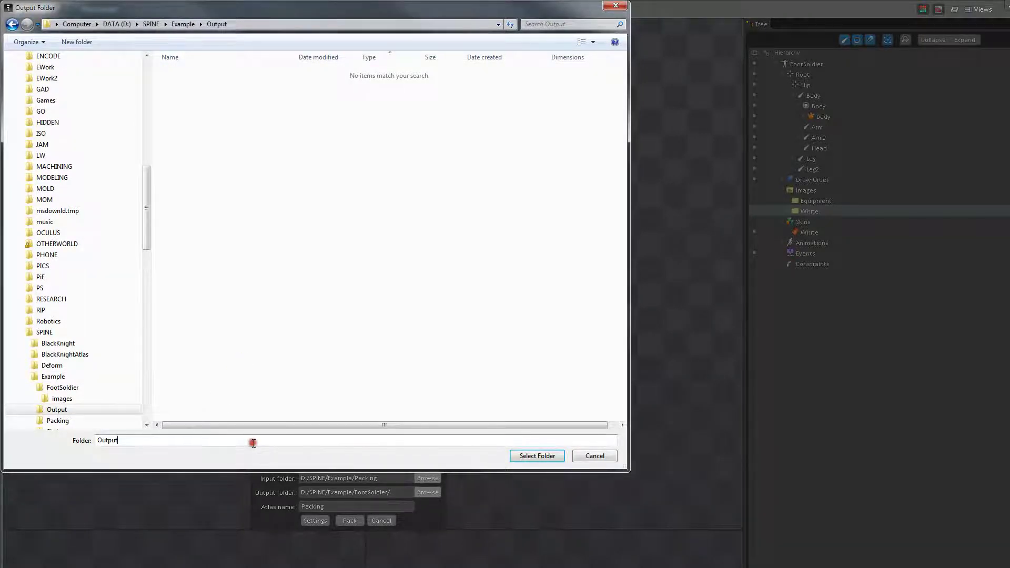
# - Confirm Example\Output as the output folder and review the packing settings
pyautogui.click(523, 456)
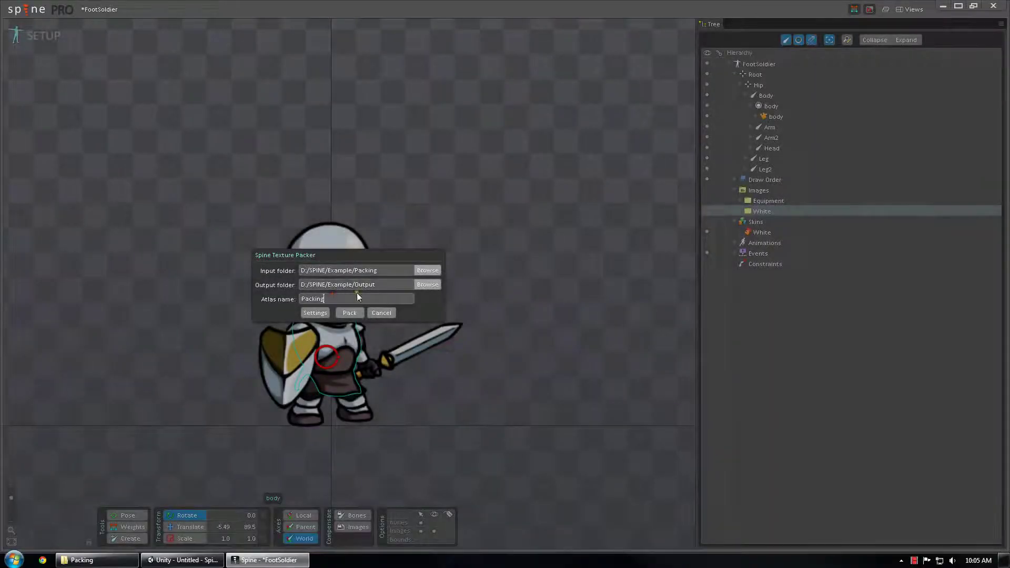
pyautogui.doubleClick(357, 304)
pyautogui.write('WhiteArmor')
pyautogui.click(317, 314)
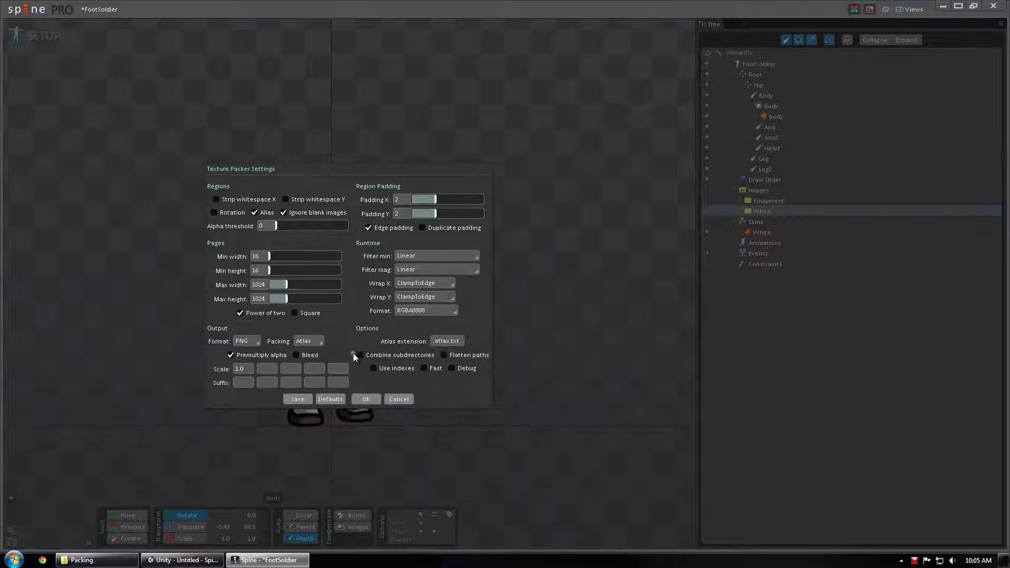
pyautogui.click(369, 399)
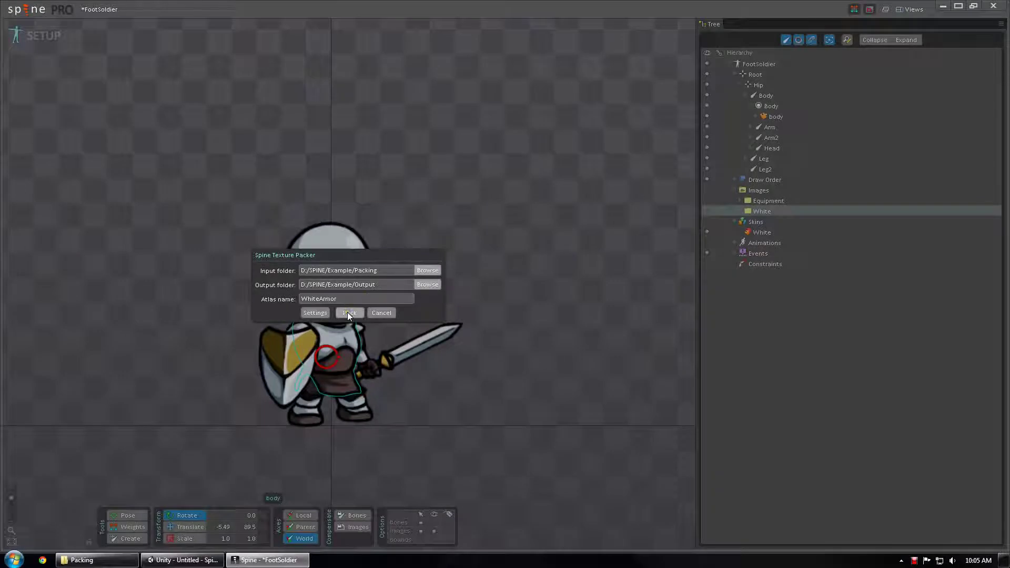
# - Rename the atlas to FootSoldier_White
pyautogui.click(344, 299)
pyautogui.hotkey('shift', 'Home')
pyautogui.write('Foo')
pyautogui.click(349, 313)
pyautogui.click(383, 298)
pyautogui.click(262, 302)
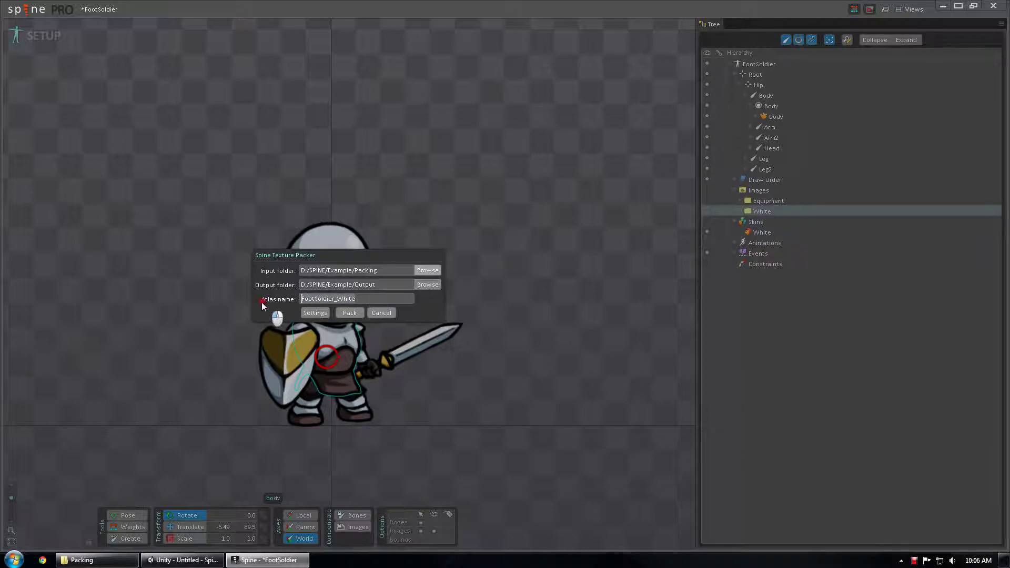
pyautogui.click(380, 299)
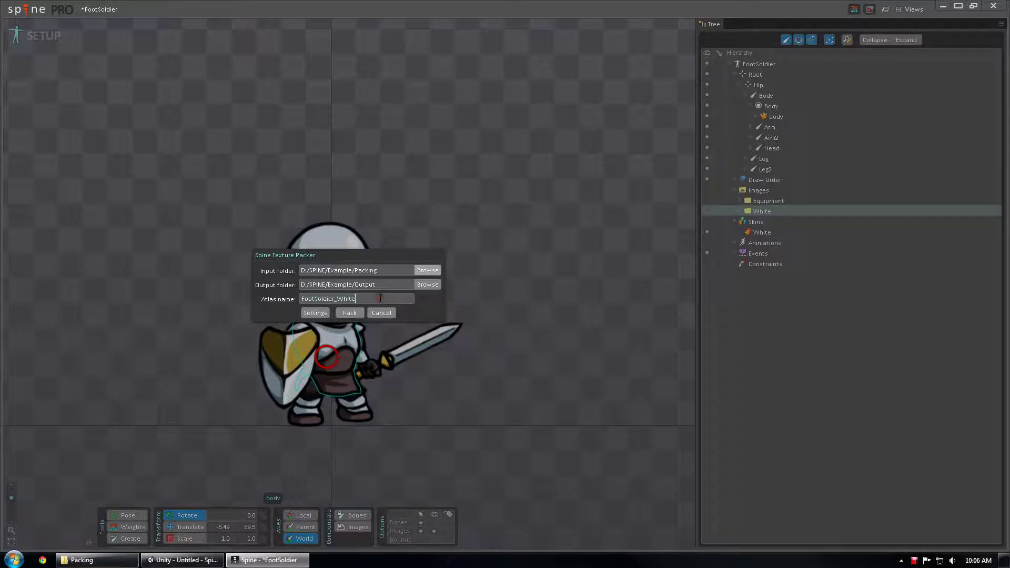
# - Pack the FootSoldier_White atlas and verify FootSoldier_White.atlas.txt and .png in Example\Output
pyautogui.click(350, 313)
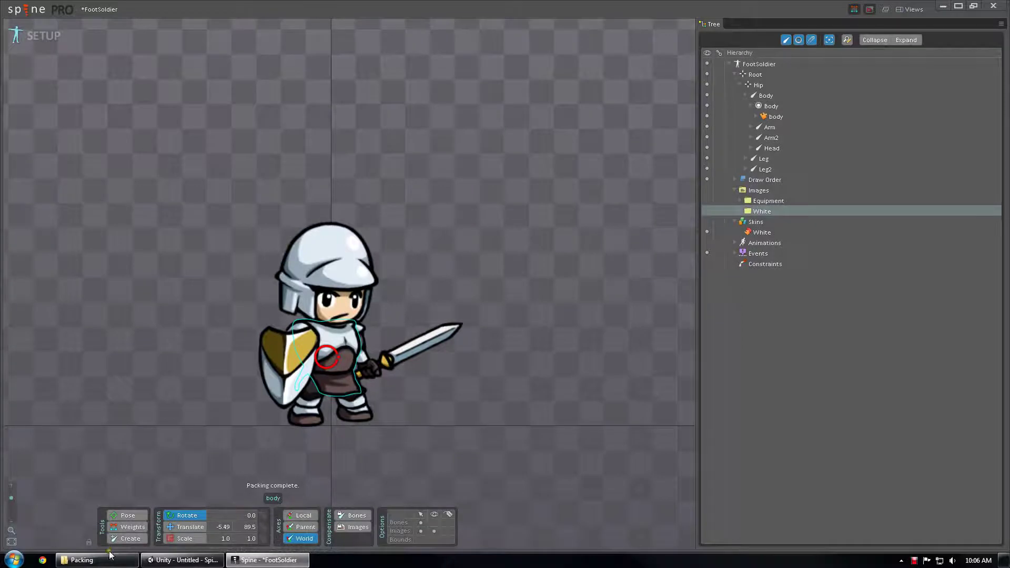
pyautogui.click(670, 175)
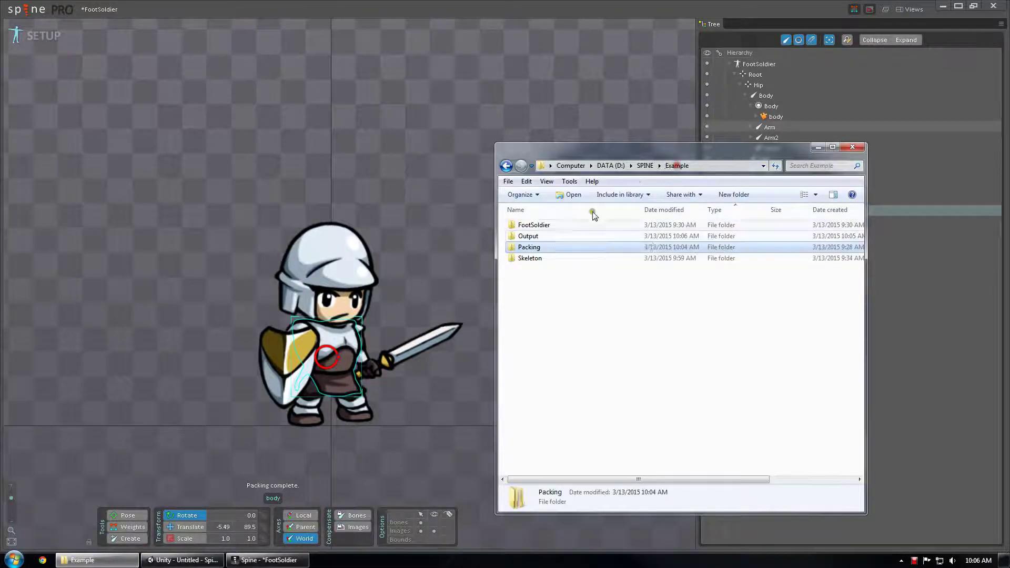
pyautogui.doubleClick(564, 234)
pyautogui.click(586, 246)
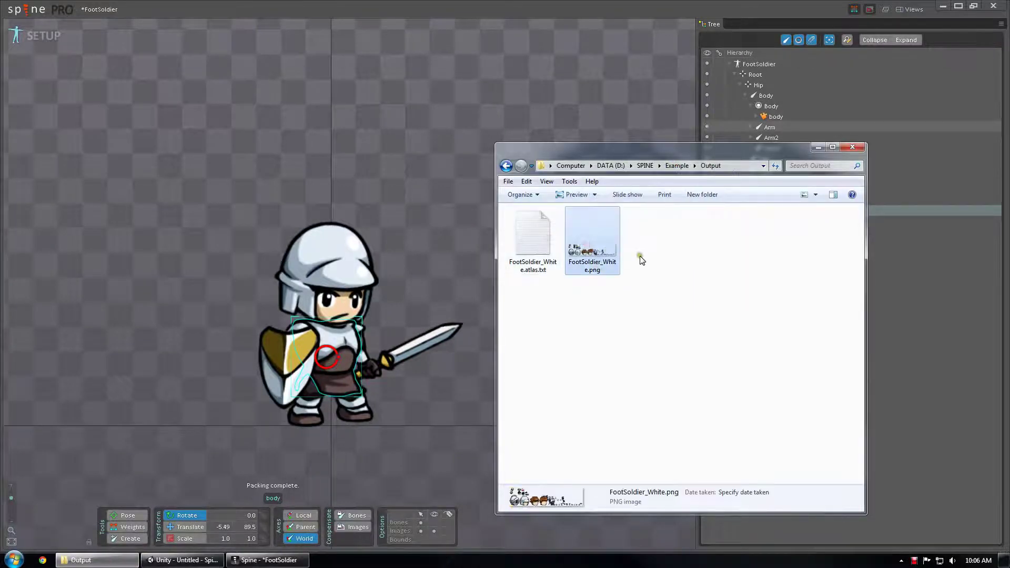
pyautogui.click(636, 264)
pyautogui.click(586, 235)
pyautogui.moveTo(780, 150)
pyautogui.mouseDown()
pyautogui.moveTo(588, 153)
pyautogui.moveTo(781, 150)
pyautogui.mouseUp()
pyautogui.click(547, 235)
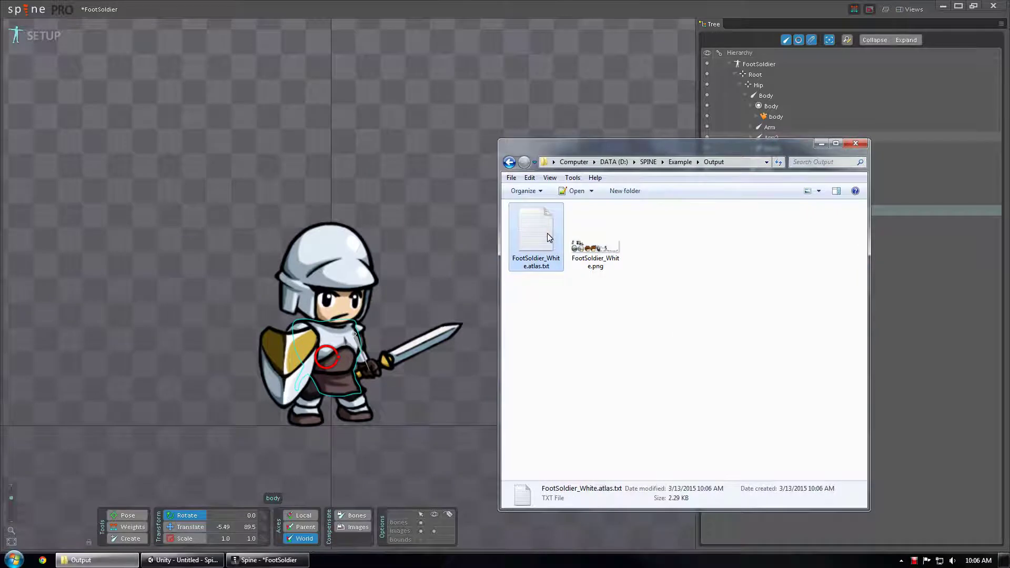
pyautogui.click(639, 300)
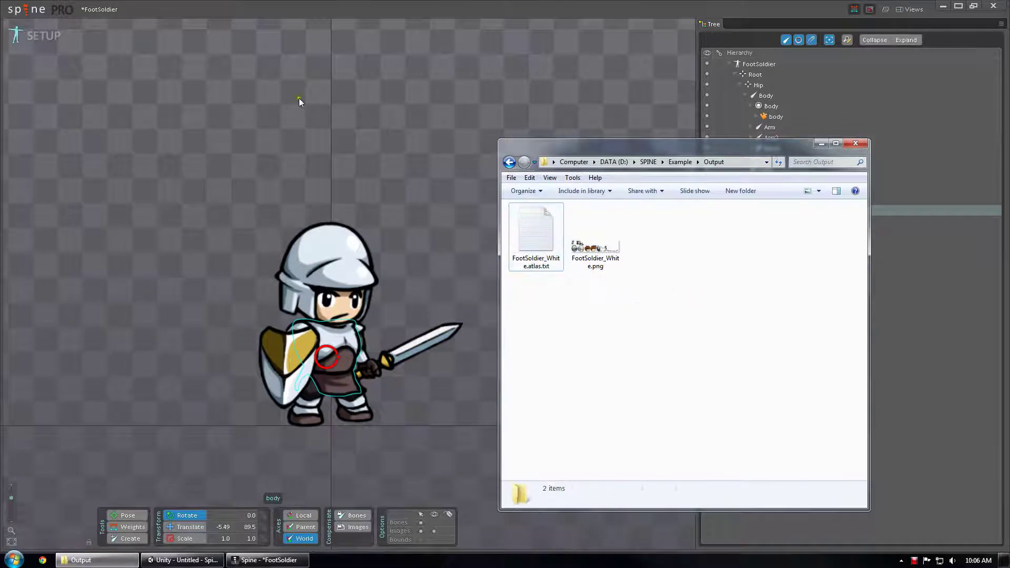
pyautogui.click(84, 560)
pyautogui.click(85, 560)
# - Delete the copied White folder from Example\Packing
pyautogui.click(680, 162)
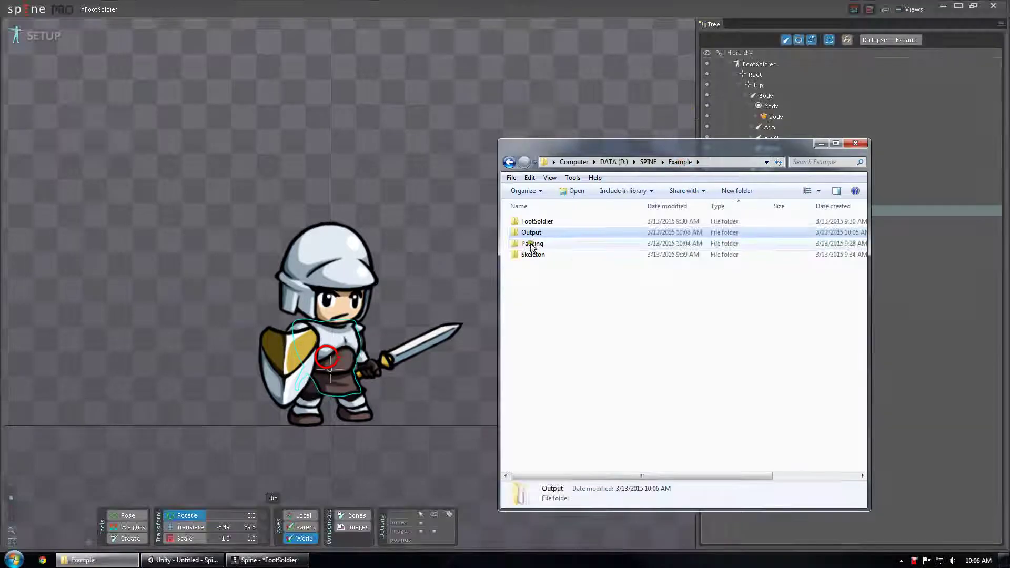
pyautogui.doubleClick(532, 243)
pyautogui.click(528, 222)
pyautogui.press('Delete')
pyautogui.press('Return')
# - Put a copy of FootSoldier\images\Equipment into the Packing folder
pyautogui.click(679, 163)
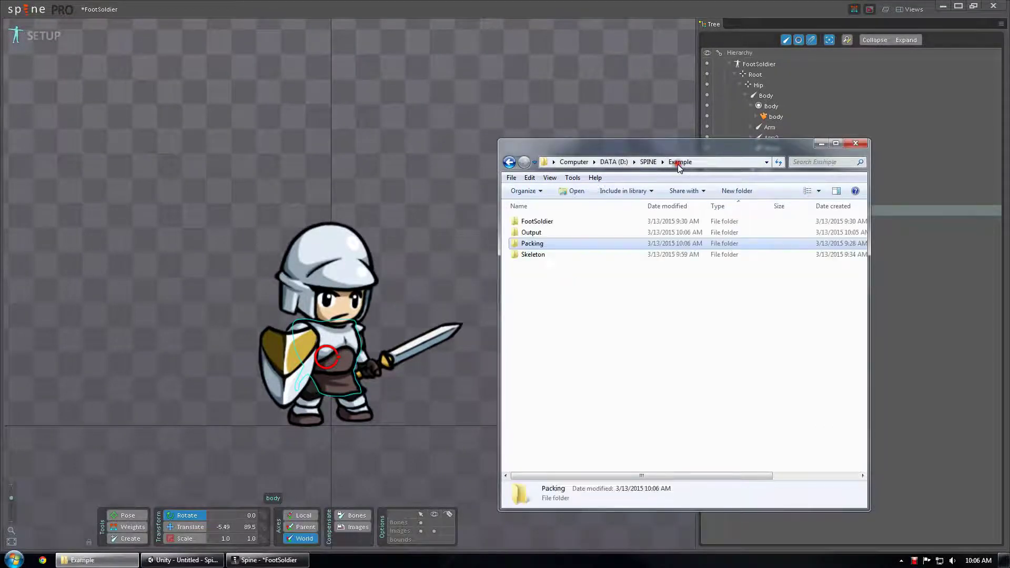
pyautogui.doubleClick(536, 222)
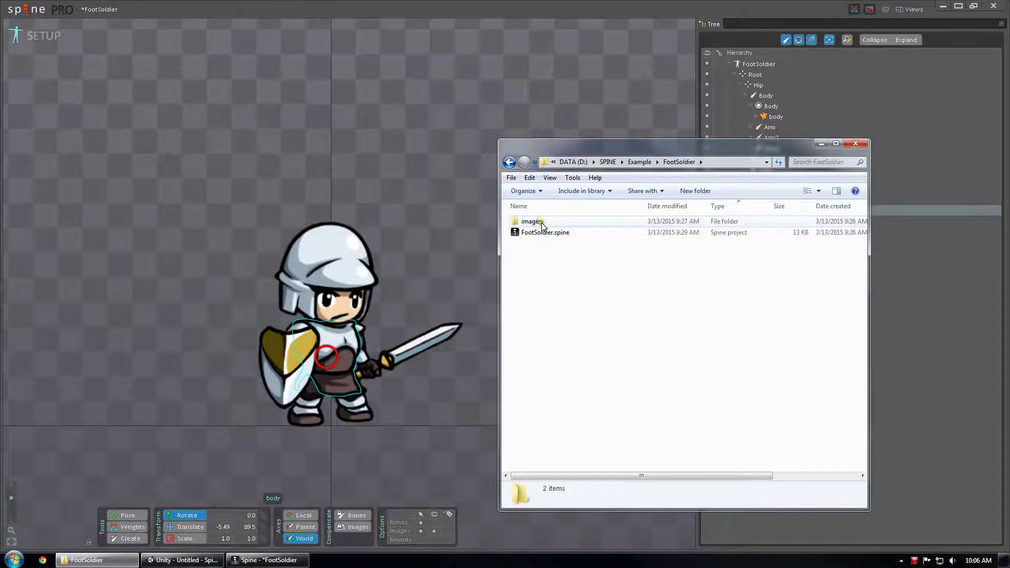
pyautogui.doubleClick(543, 225)
pyautogui.click(542, 223)
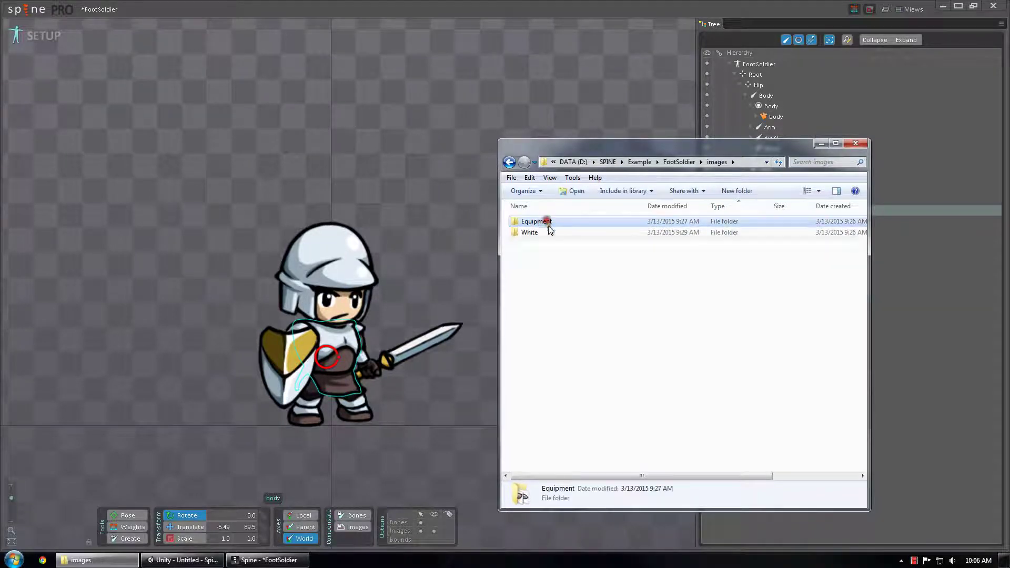
pyautogui.click(560, 278)
pyautogui.press('BackSpace')
pyautogui.press('BackSpace')
pyautogui.press('Down')
pyautogui.press('Down')
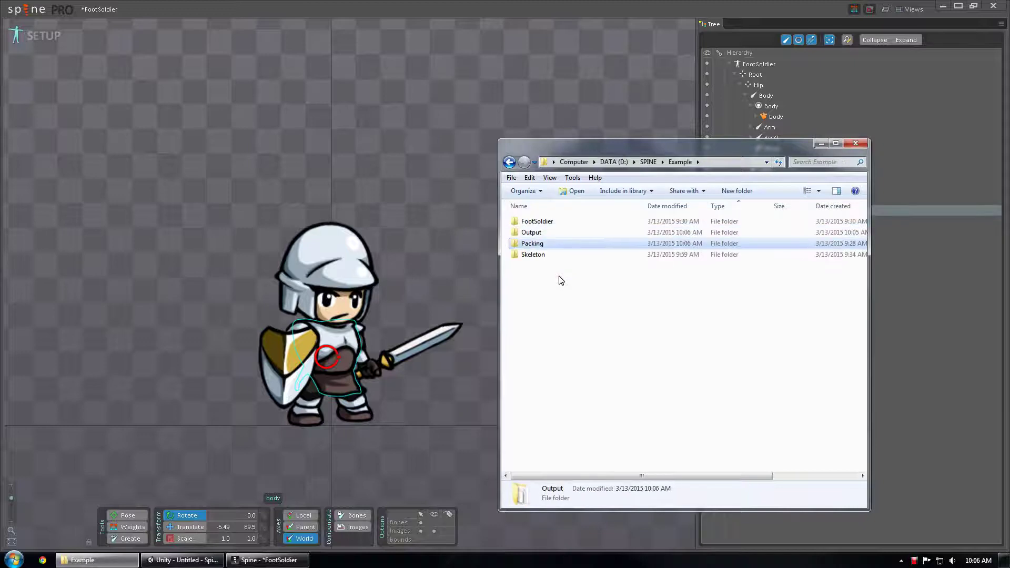
pyautogui.press('Return')
pyautogui.click(559, 272)
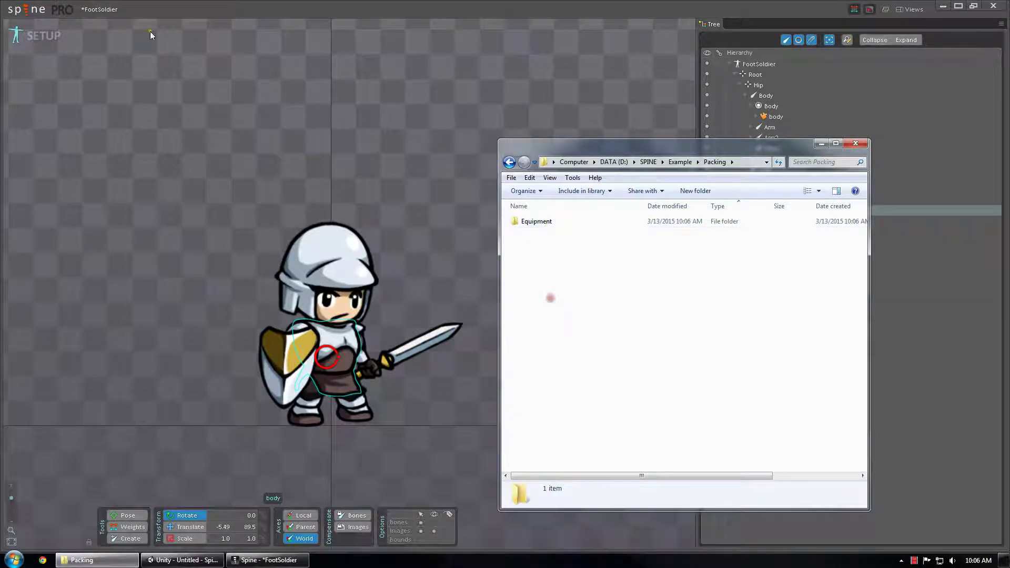
pyautogui.click(43, 12)
# - Pack the Packing folder into an atlas named Equipment
pyautogui.click(44, 119)
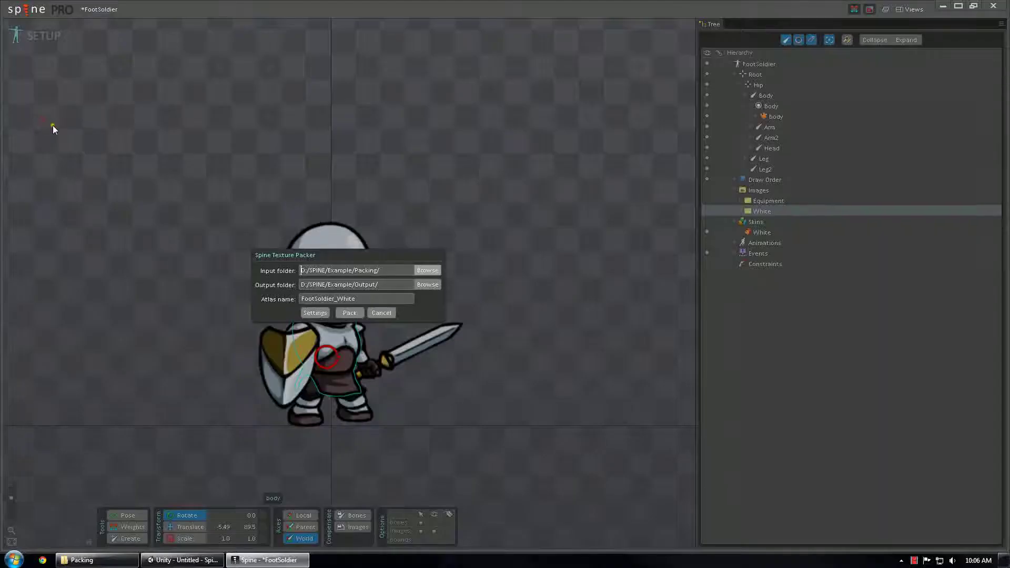
pyautogui.click(376, 299)
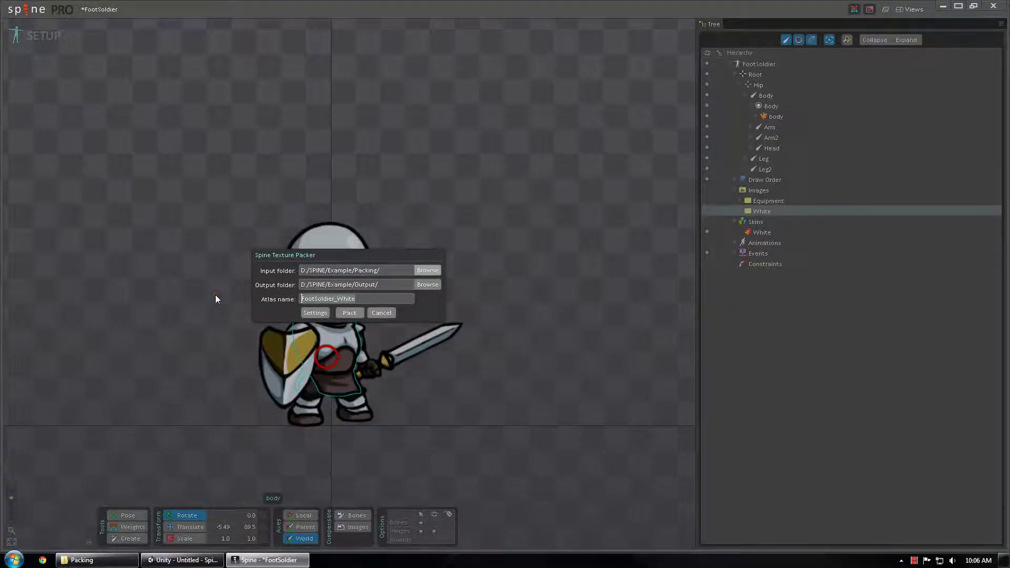
pyautogui.write('Equipment')
pyautogui.click(347, 312)
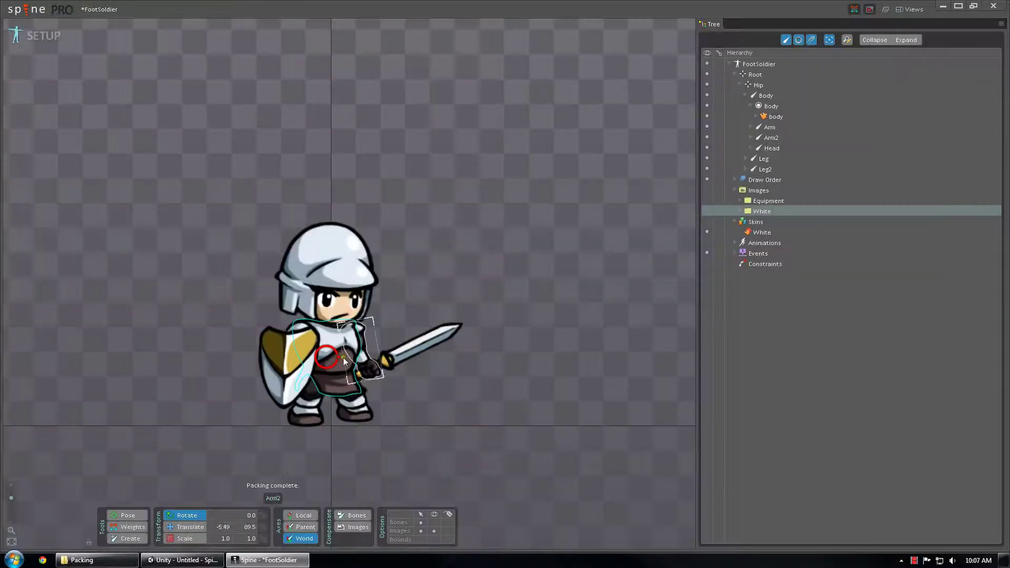
# - Delete the Equipment folder from Example\Packing
pyautogui.click(131, 559)
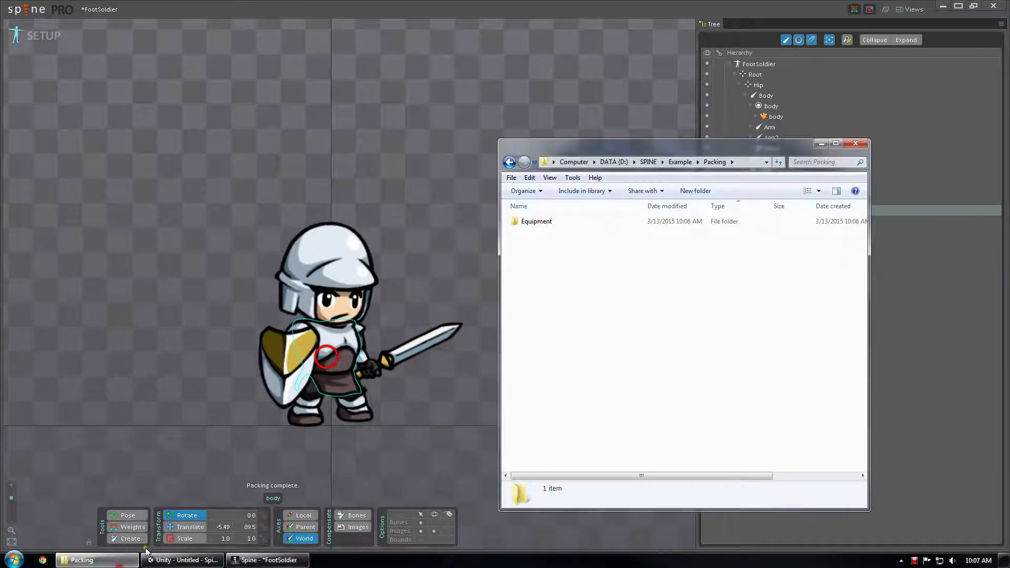
pyautogui.click(536, 221)
pyautogui.press('Delete')
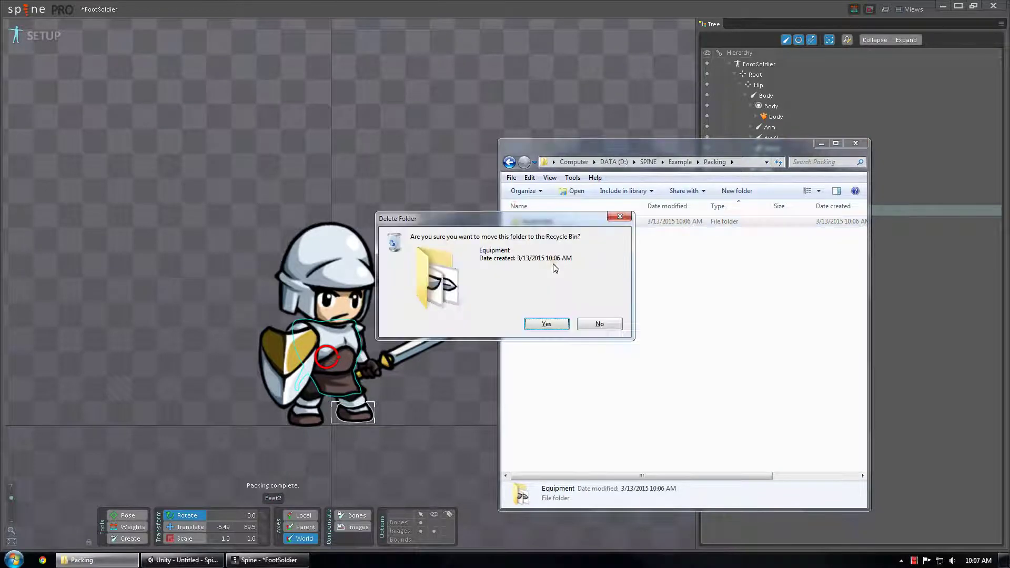
pyautogui.press('Return')
# - Check Equipment.atlas.txt and Equipment.png in Example\Output, then save the FootSoldier project
pyautogui.press('BackSpace')
pyautogui.press('Up')
pyautogui.press('Return')
pyautogui.moveTo(791, 296); pyautogui.dragTo(543, 221)
pyautogui.click(674, 337)
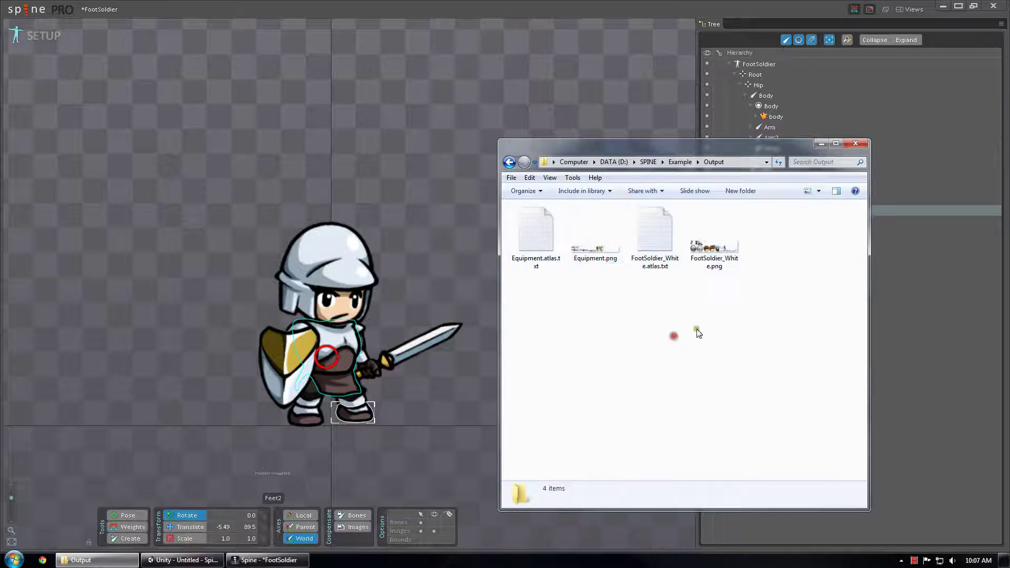
pyautogui.click(129, 7)
pyautogui.hotkey('ctrl', 's')
# - Open the recent project Example/Skeleton/Skeleton
pyautogui.click(37, 9)
pyautogui.moveTo(50, 46)
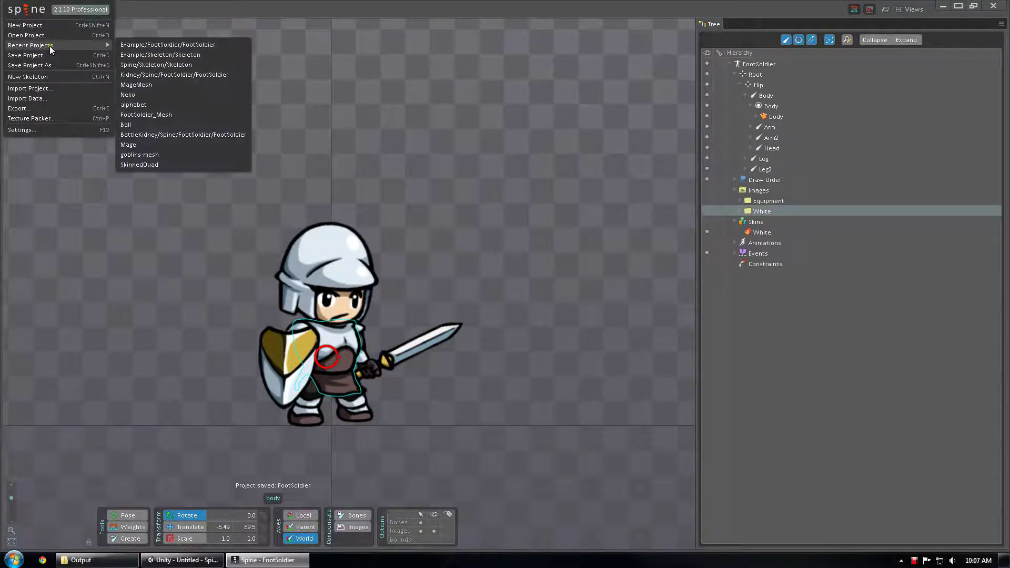
pyautogui.click(223, 54)
pyautogui.scroll(5, 393, 223)
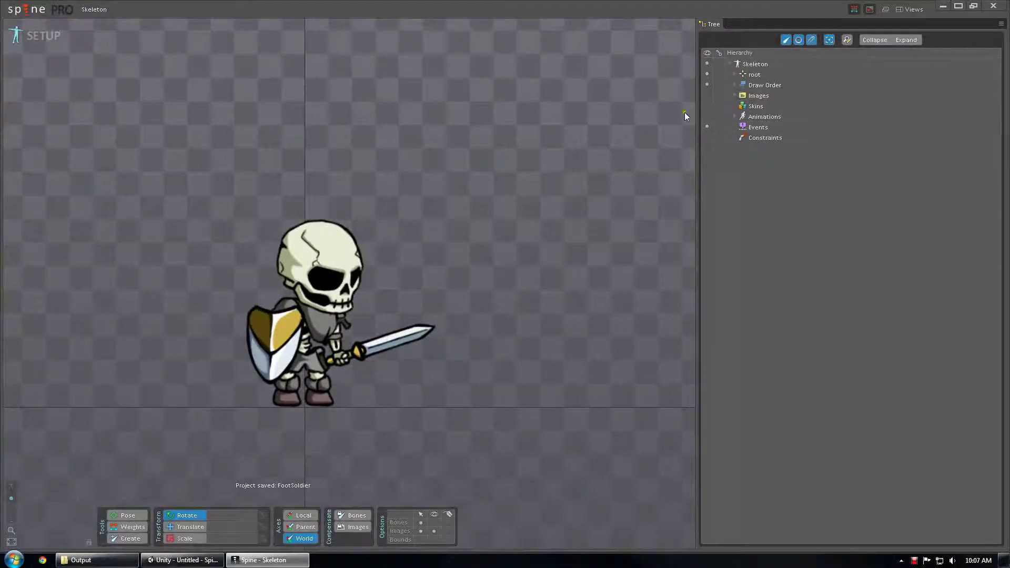
# - Expand the Skeleton's Images and view the shields and weapons in the Equipment folder
pyautogui.click(772, 61)
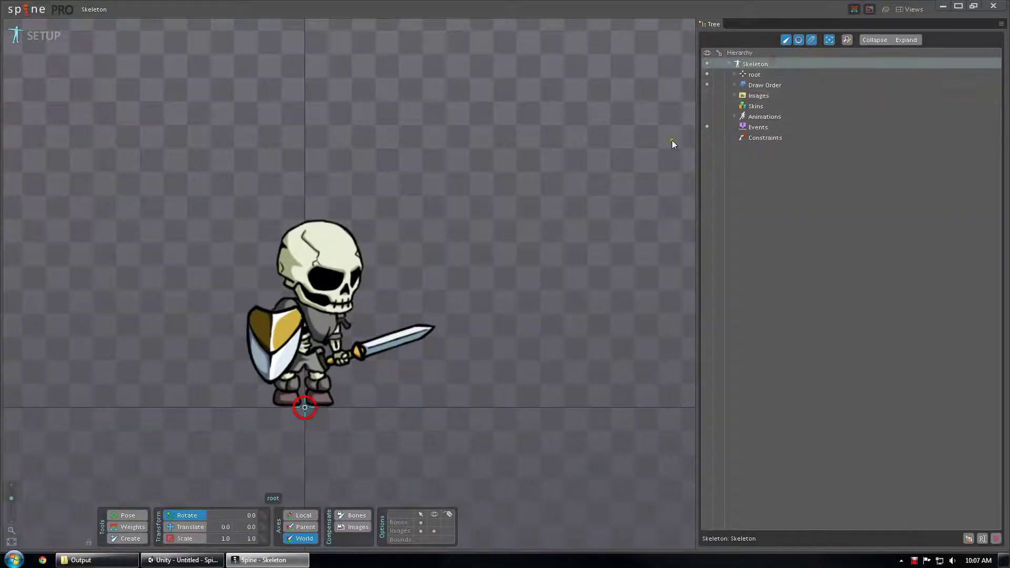
pyautogui.click(735, 95)
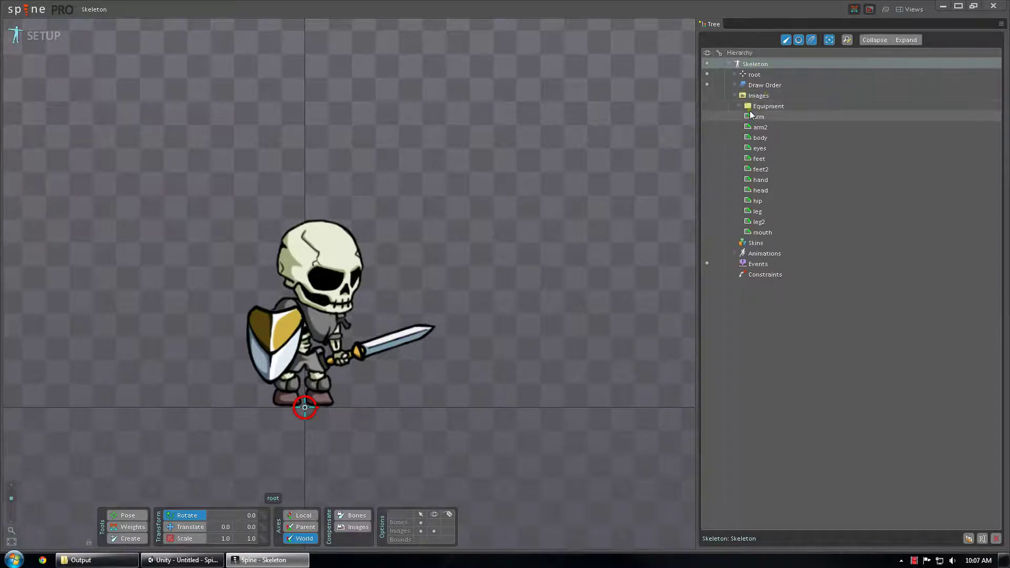
pyautogui.click(745, 243)
pyautogui.moveTo(493, 209); pyautogui.dragTo(518, 210)
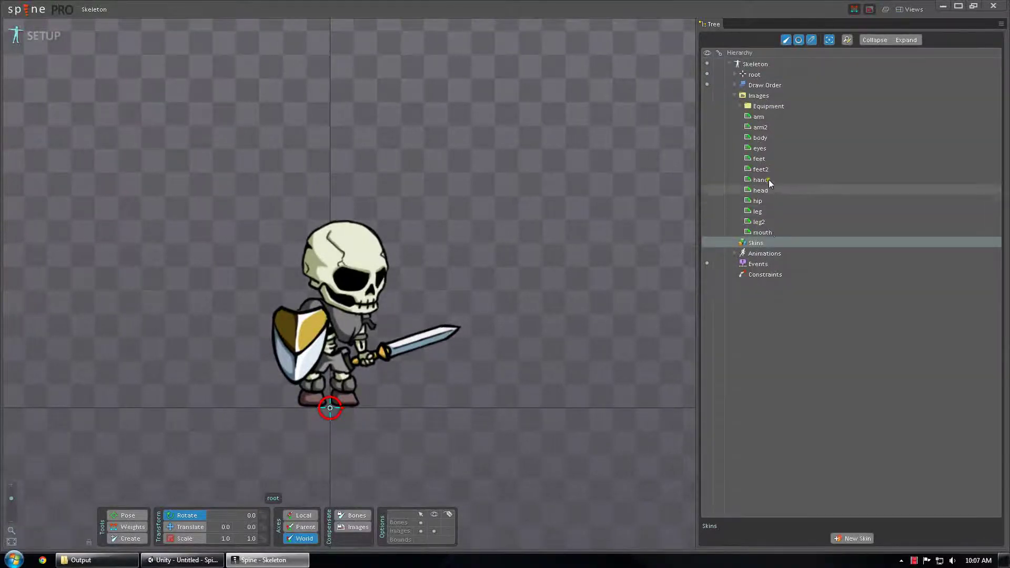
pyautogui.click(756, 108)
pyautogui.click(741, 107)
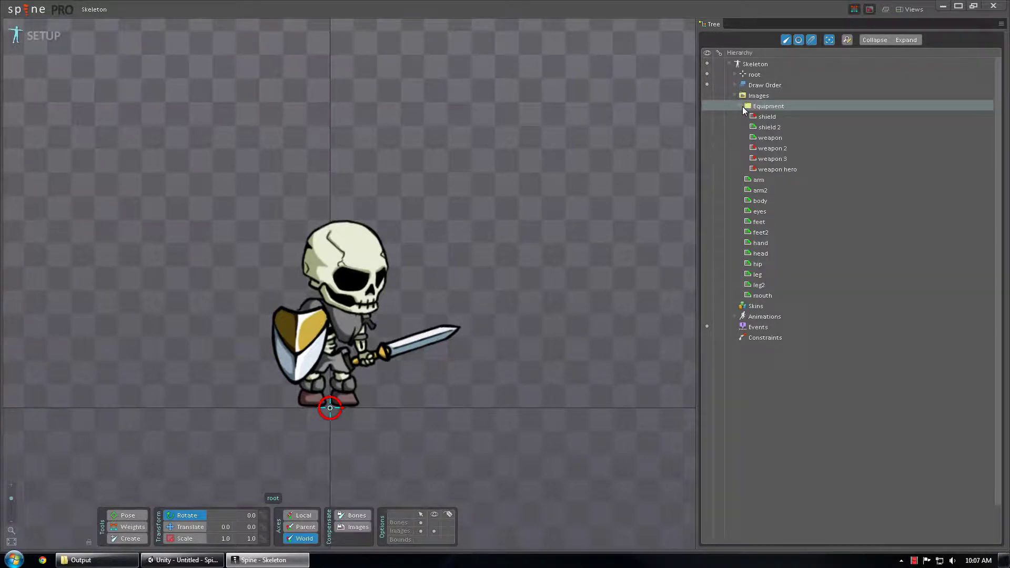
pyautogui.click(741, 106)
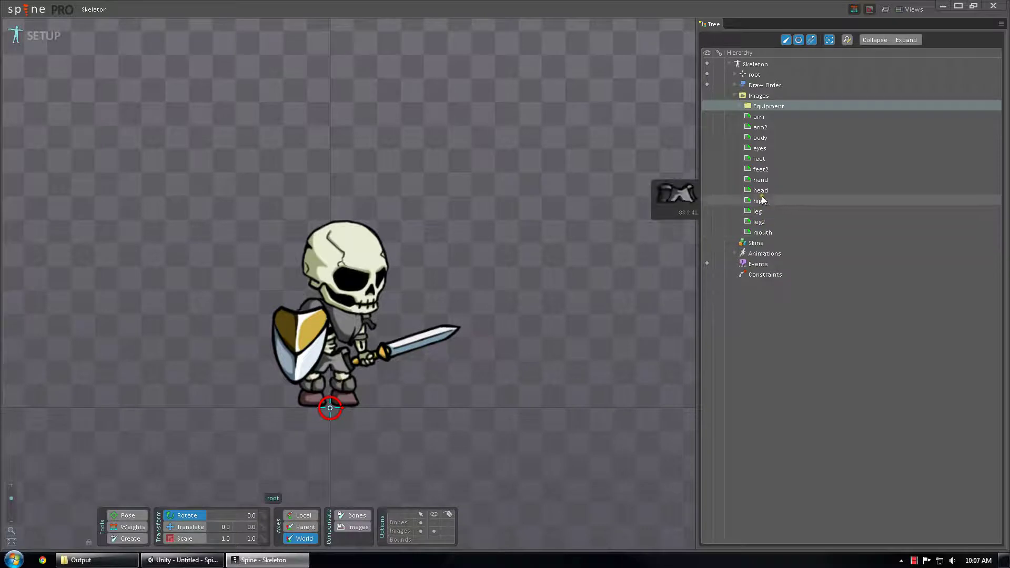
# - Copy the Skeleton's 12 images, arm.png through mouth.png, from Skeleton/images into Example/Packing
pyautogui.click(92, 564)
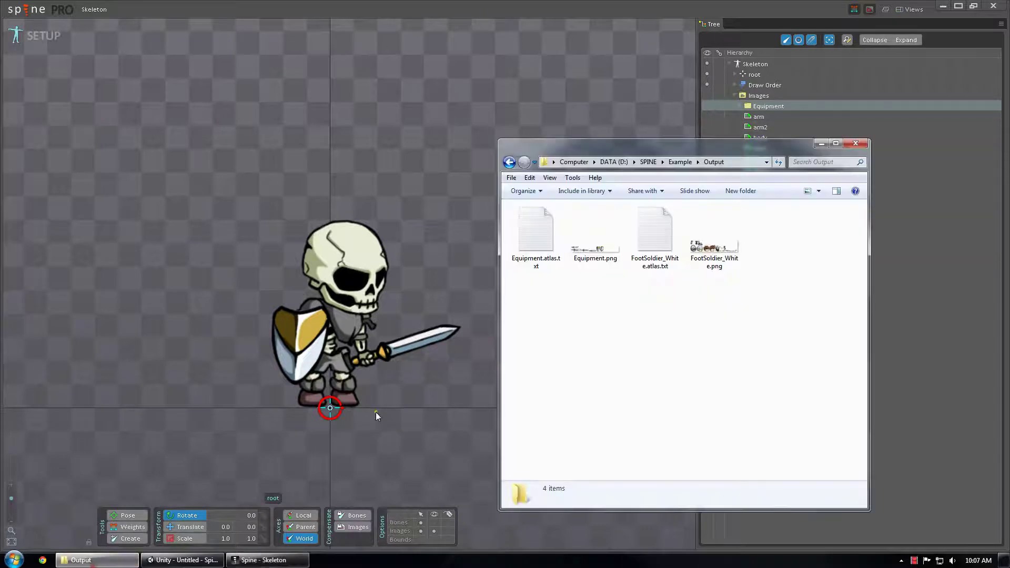
pyautogui.press('BackSpace')
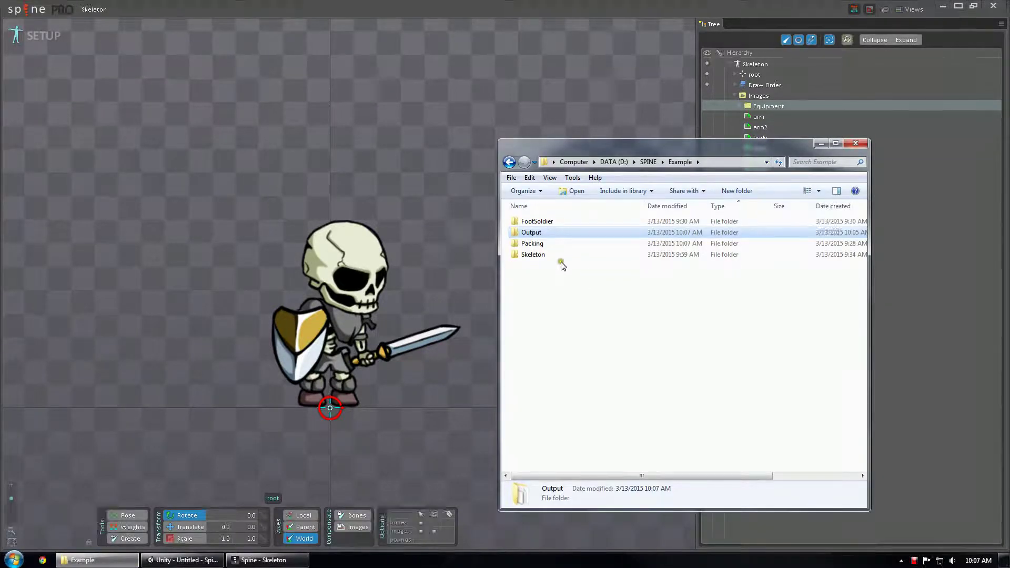
pyautogui.click(550, 255)
pyautogui.doubleClick(550, 255)
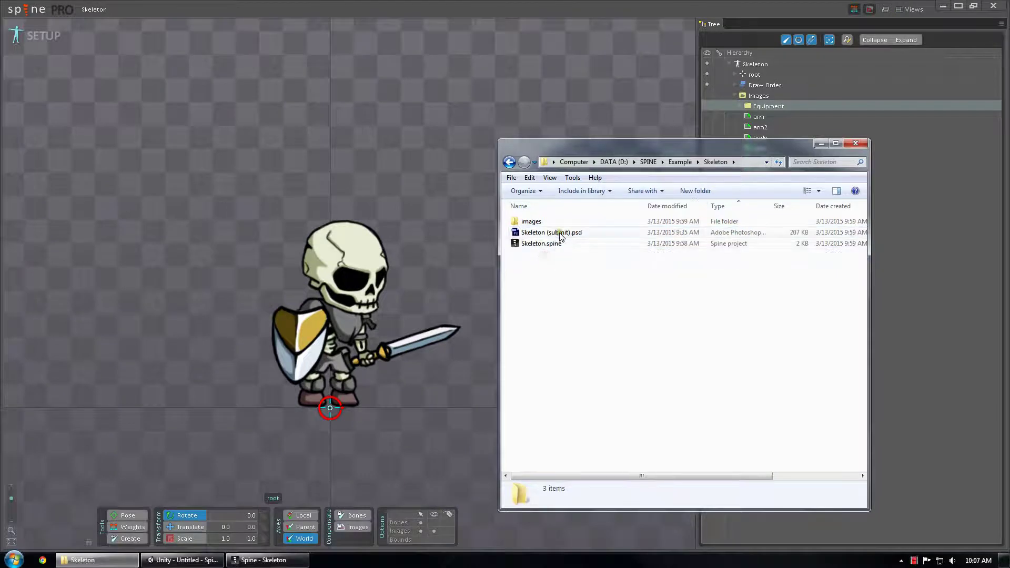
pyautogui.doubleClick(531, 225)
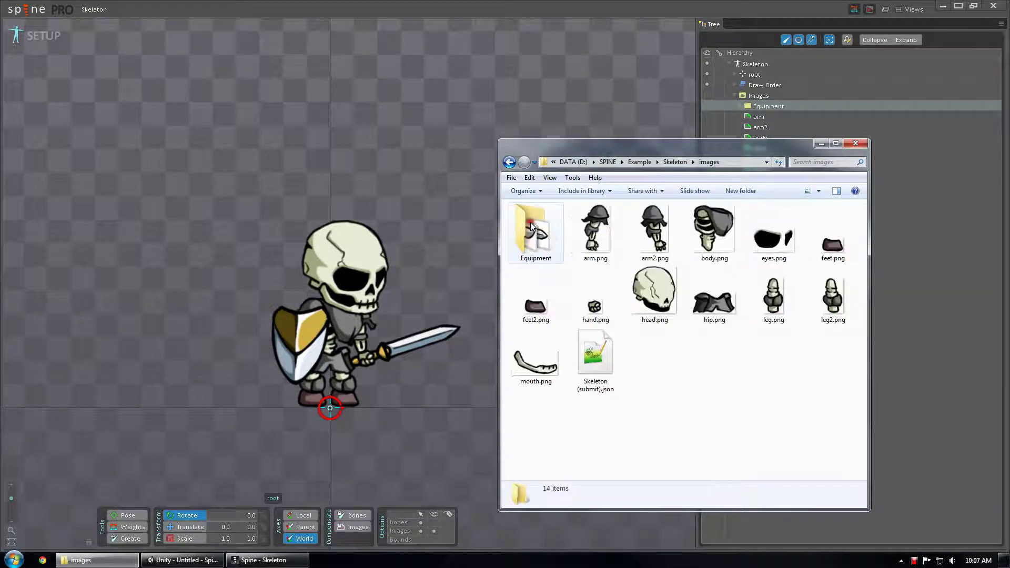
pyautogui.click(595, 232)
pyautogui.keyDown('shift'); pyautogui.click(519, 381); pyautogui.keyUp('shift')
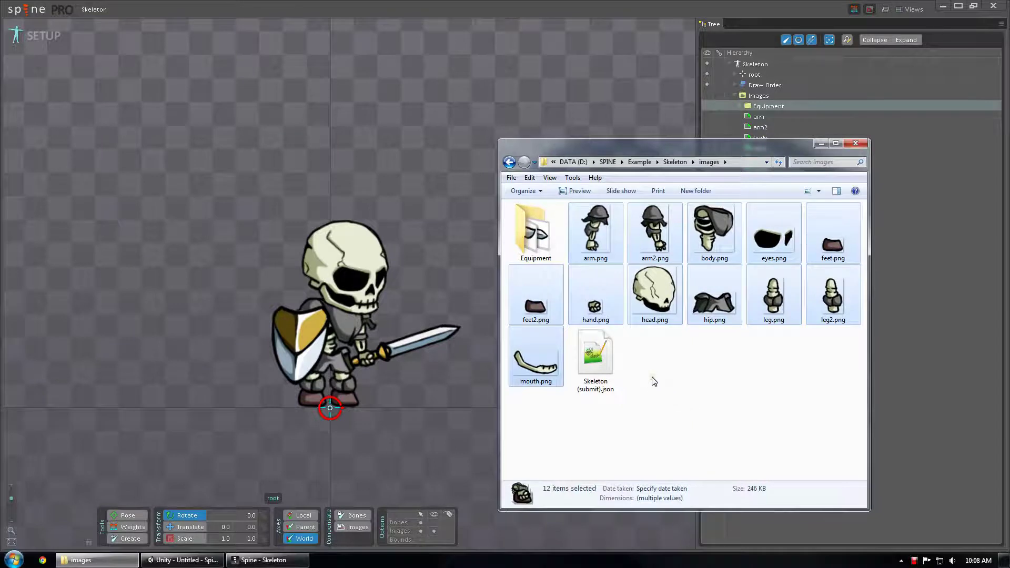
pyautogui.click(640, 161)
pyautogui.doubleClick(542, 241)
pyautogui.hotkey('ctrl', 'v')
pyautogui.click(624, 413)
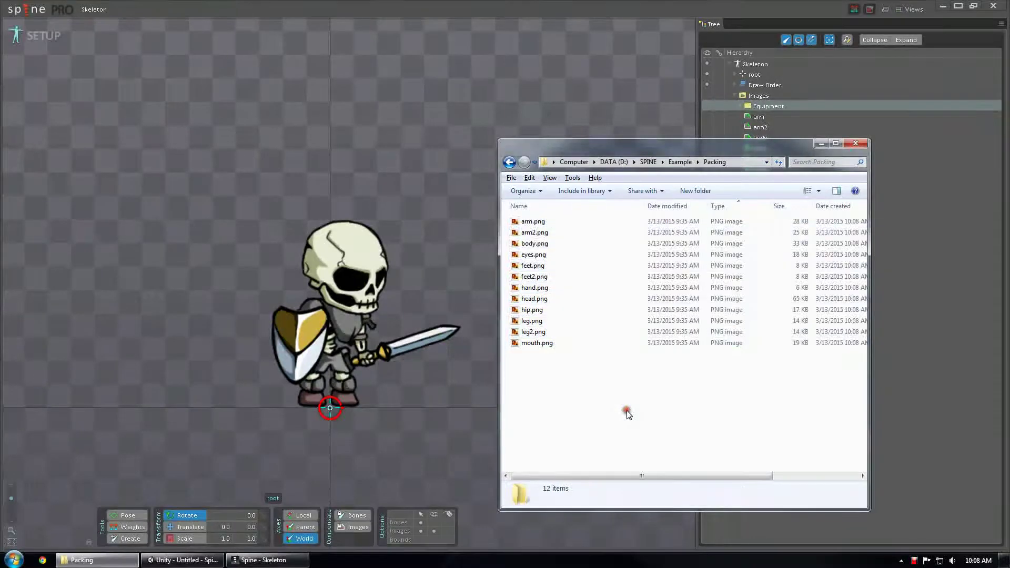
# - Open Spine's Texture Packer and set its input folder to Example/Packing
pyautogui.click(141, 11)
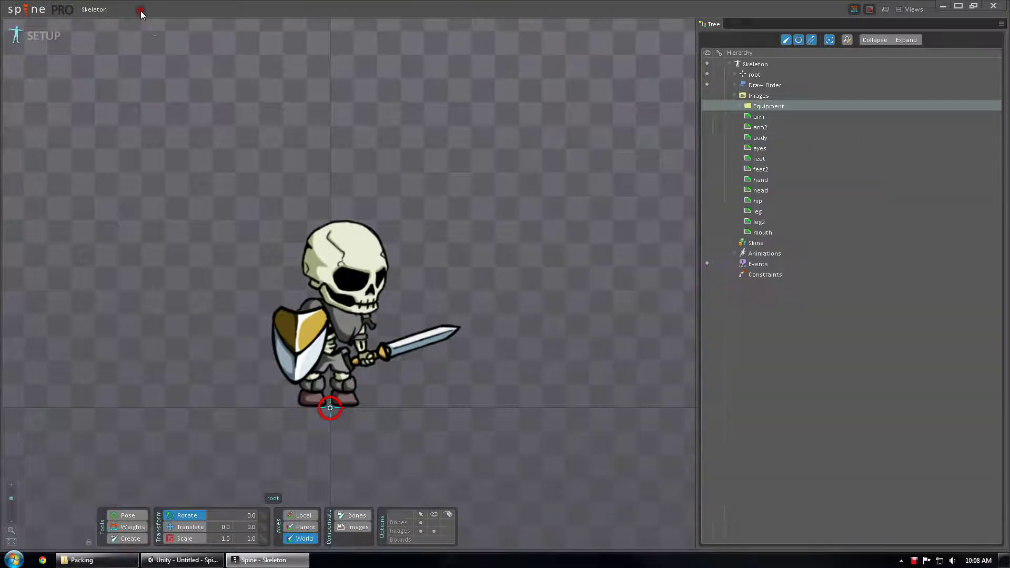
pyautogui.click(25, 10)
pyautogui.click(40, 119)
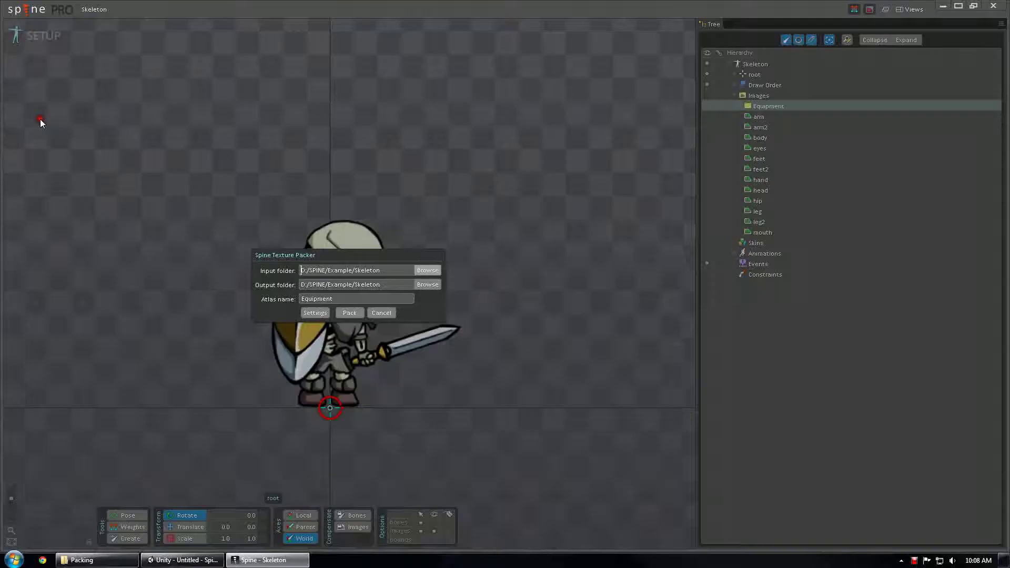
pyautogui.click(433, 270)
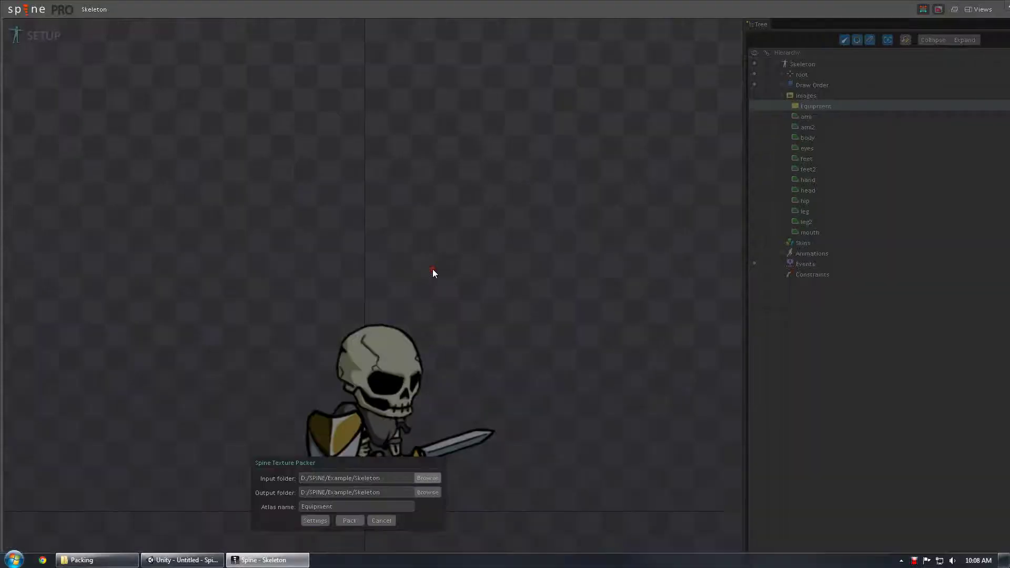
pyautogui.click(191, 24)
pyautogui.doubleClick(201, 94)
pyautogui.click(537, 457)
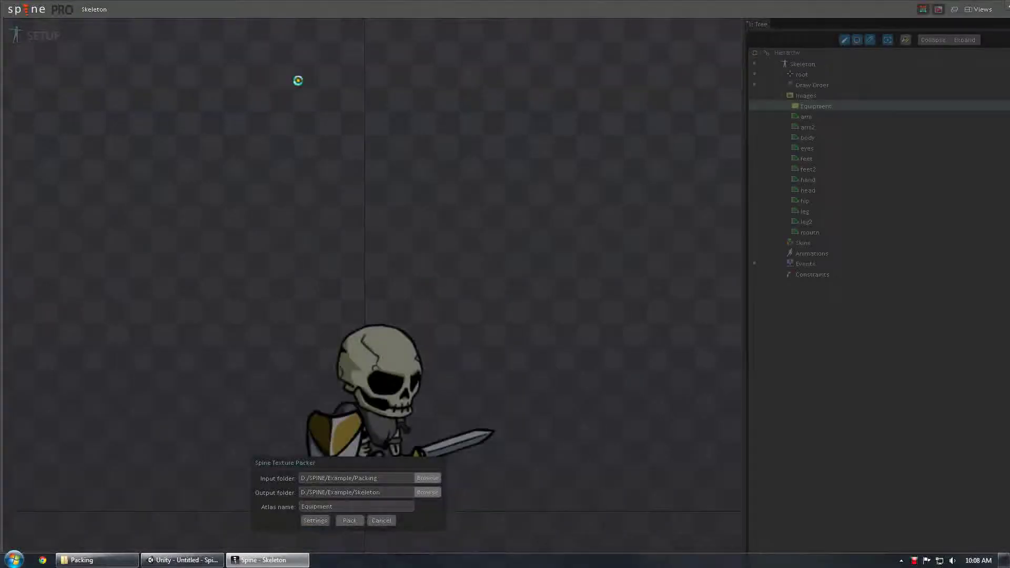
# - Set the output to Example/Output and the atlas name to 'Skeleton', confirm settings, and pack
pyautogui.click(428, 492)
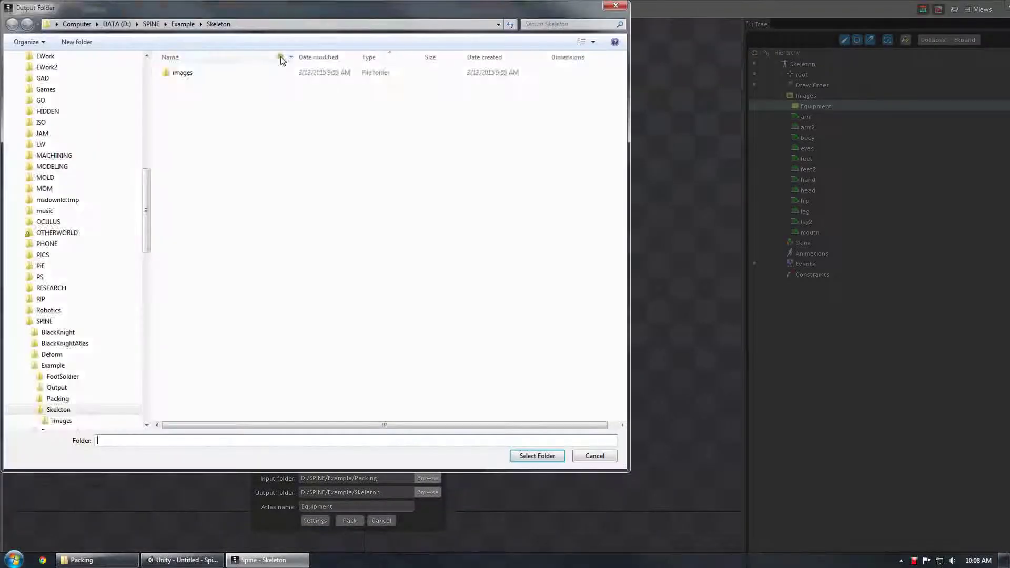
pyautogui.click(183, 24)
pyautogui.click(185, 83)
pyautogui.doubleClick(185, 83)
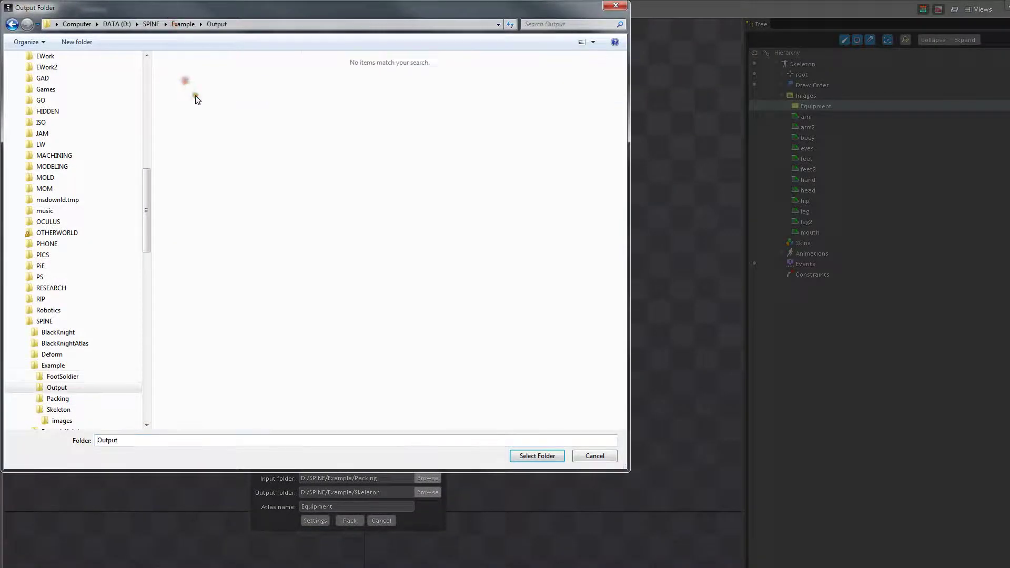
pyautogui.click(537, 456)
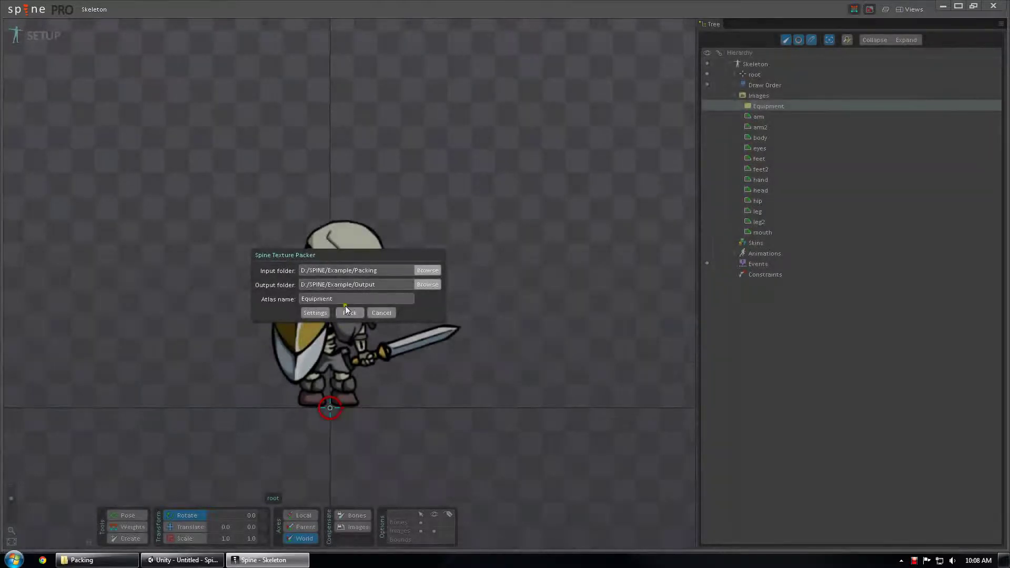
pyautogui.click(347, 298)
pyautogui.write('Skeleton')
pyautogui.click(322, 313)
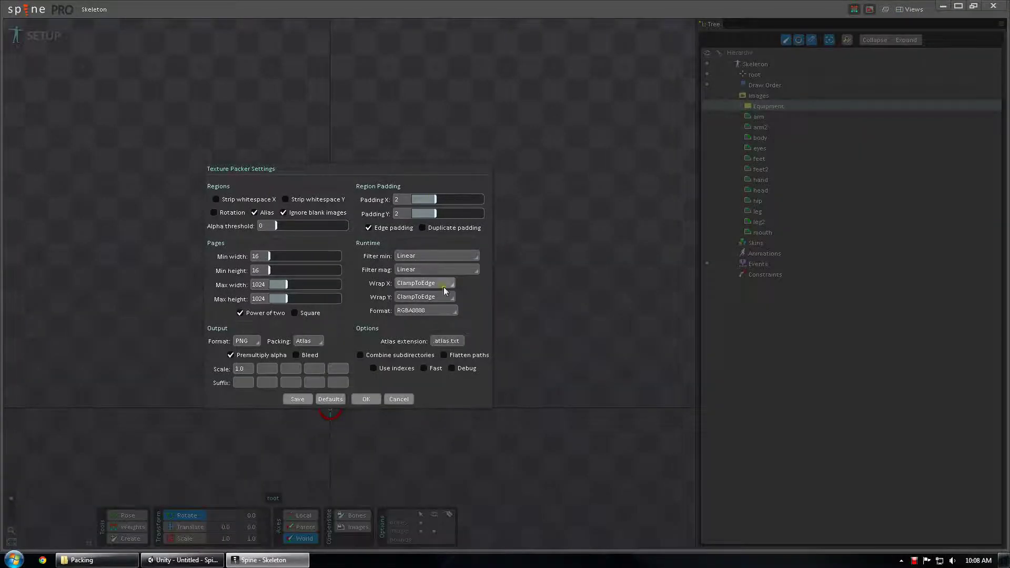
pyautogui.click(371, 399)
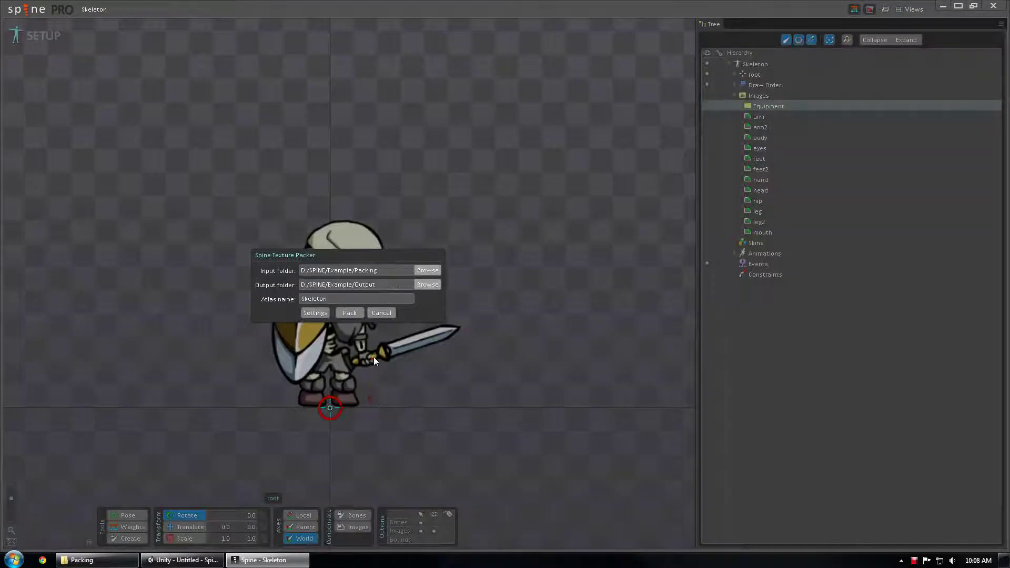
pyautogui.click(348, 312)
# - Delete the 12 copied PNGs from the Packing folder
pyautogui.click(84, 560)
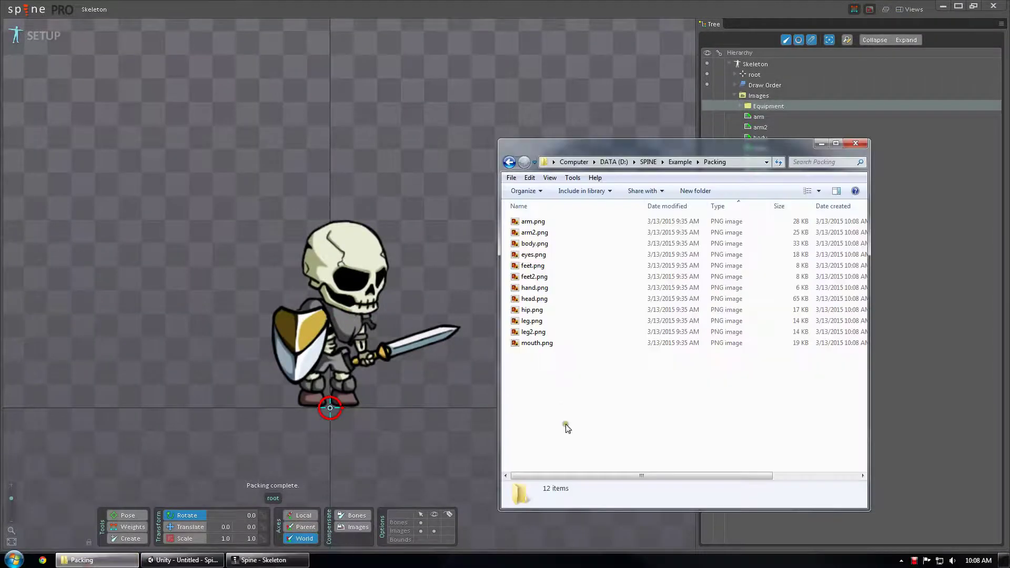
pyautogui.hotkey('ctrl', 'a')
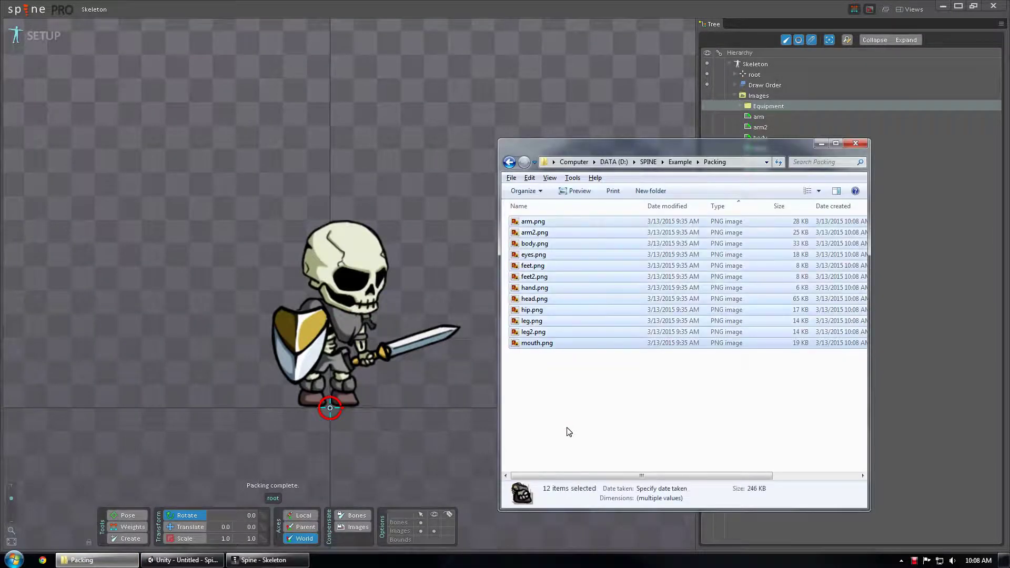
pyautogui.press('Delete')
pyautogui.press('Return')
# - Review the Output folder's files, including the new Skeleton.atlas.txt and Skeleton.png, then return to Spine
pyautogui.press('BackSpace')
pyautogui.press('Up')
pyautogui.press('Return')
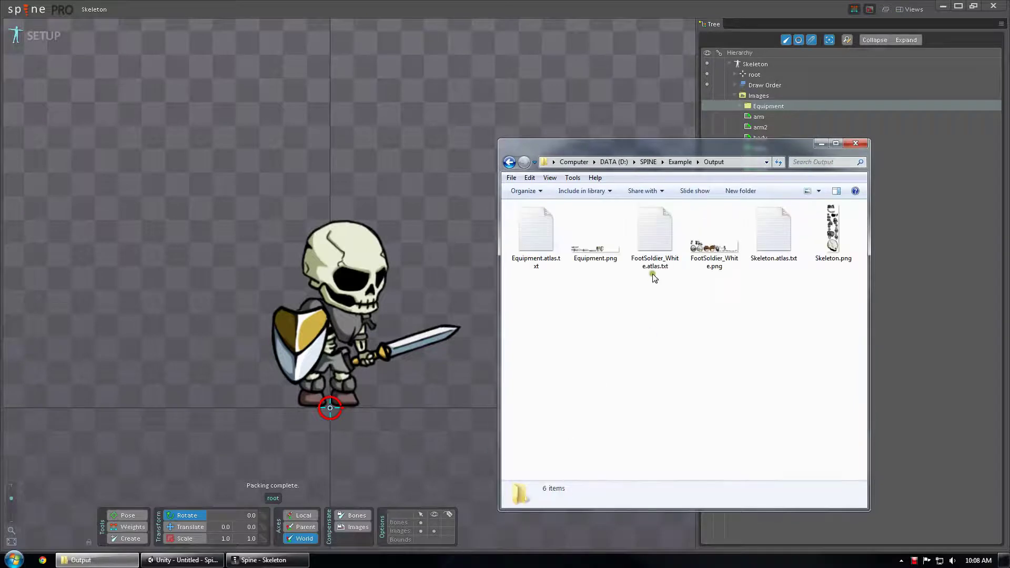
pyautogui.click(837, 235)
pyautogui.click(826, 286)
pyautogui.click(813, 240)
pyautogui.click(722, 248)
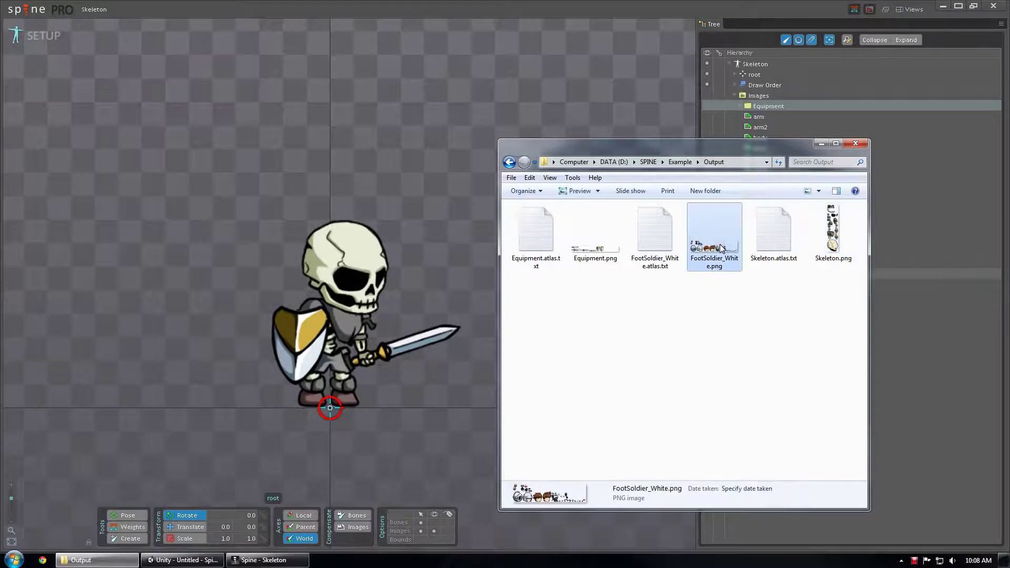
pyautogui.click(595, 234)
pyautogui.click(702, 306)
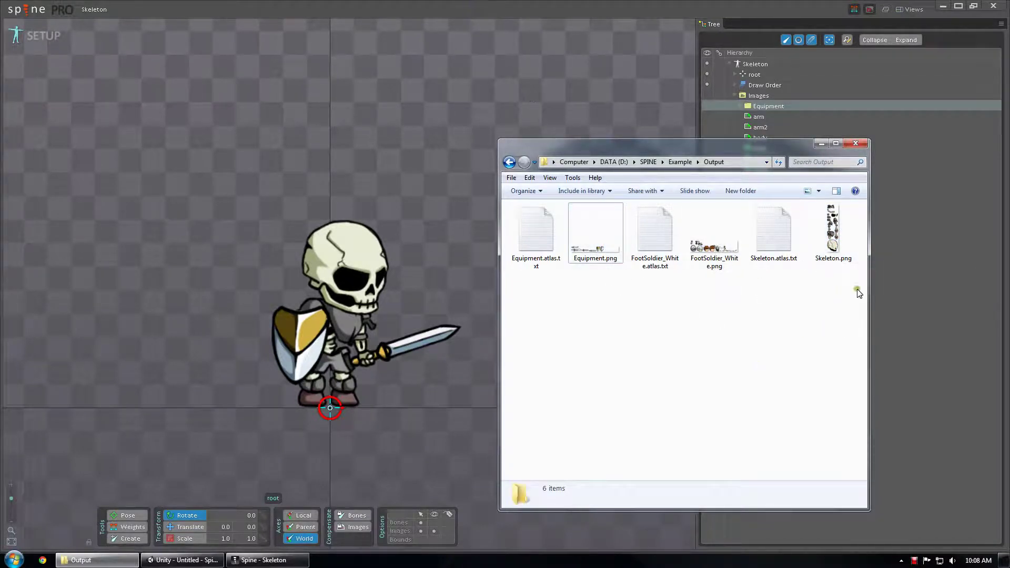
pyautogui.moveTo(859, 293); pyautogui.dragTo(445, 200)
pyautogui.click(657, 329)
pyautogui.moveTo(609, 289); pyautogui.dragTo(592, 238)
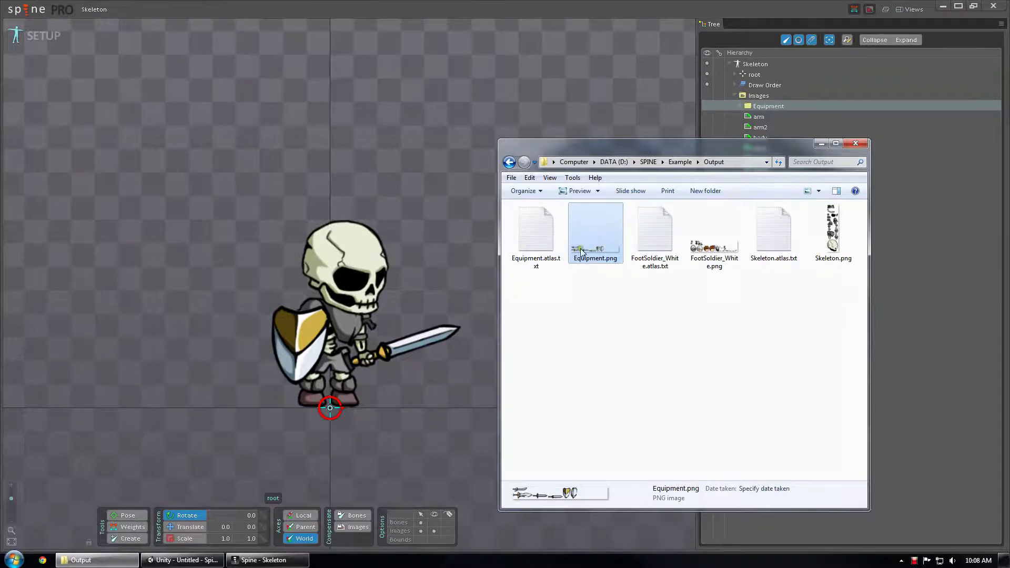
pyautogui.click(584, 283)
pyautogui.click(204, 7)
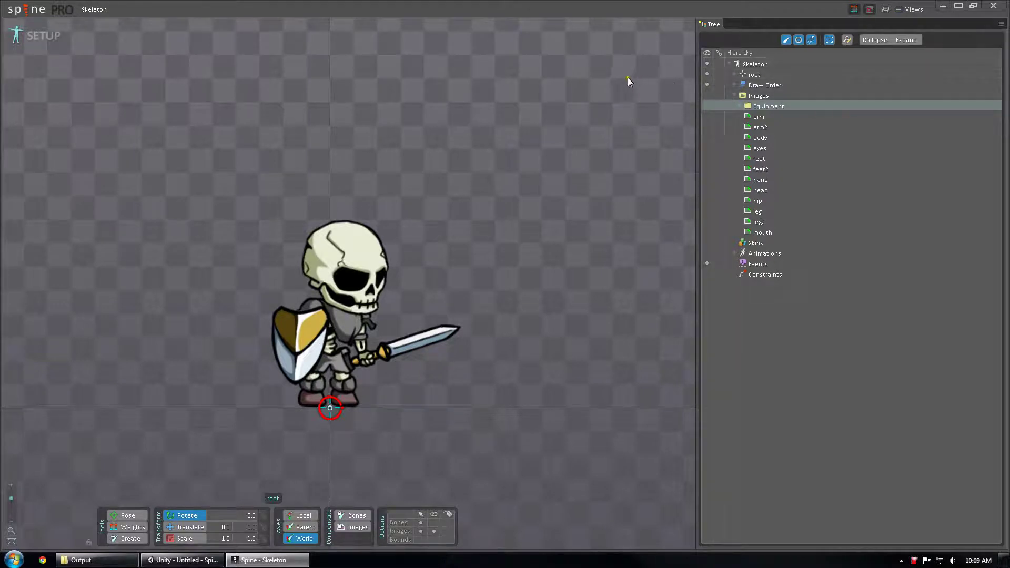
# - Export the Skeleton project as JSON with Example\Output chosen as the output folder
pyautogui.click(27, 13)
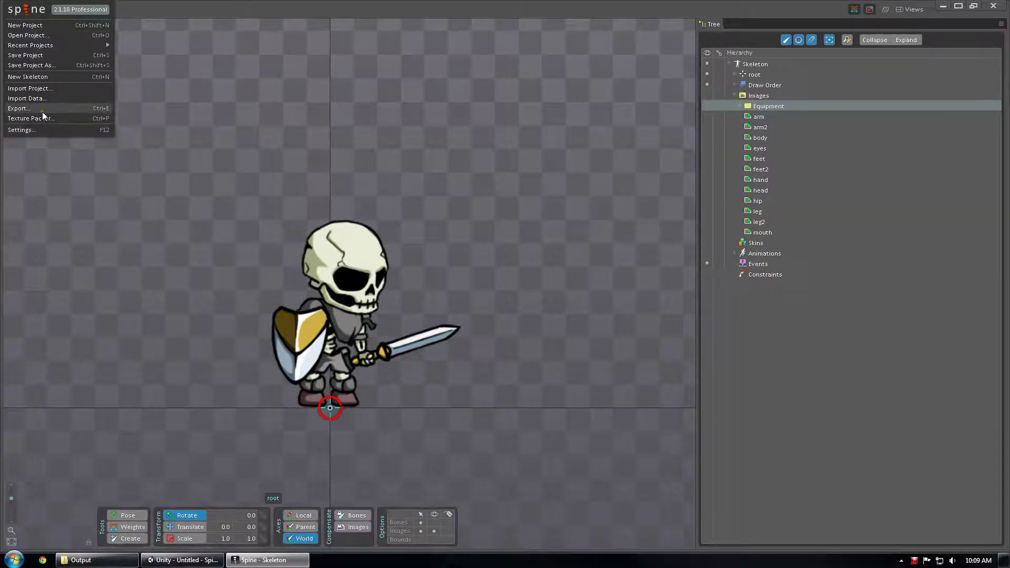
pyautogui.click(22, 110)
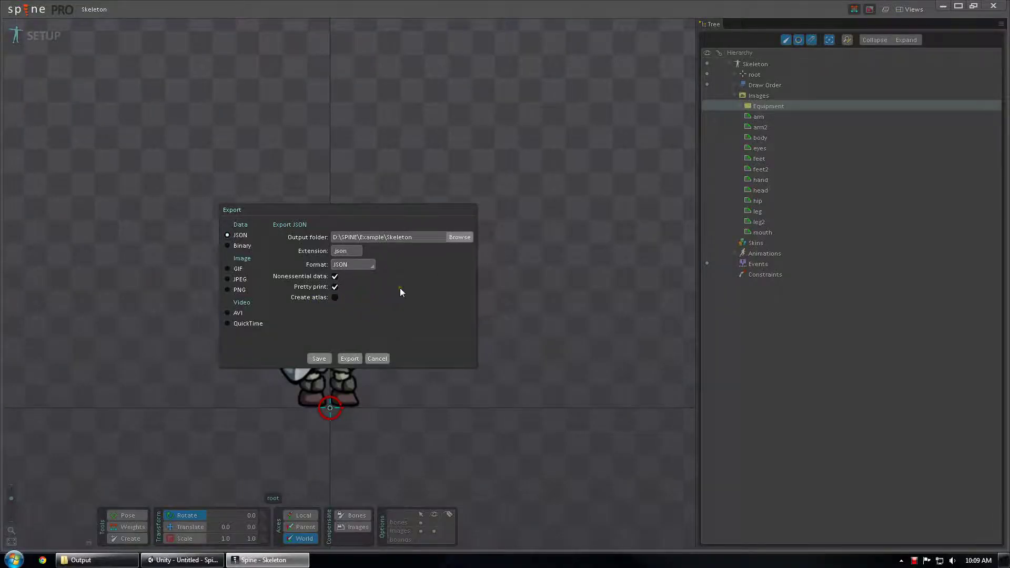
pyautogui.click(455, 239)
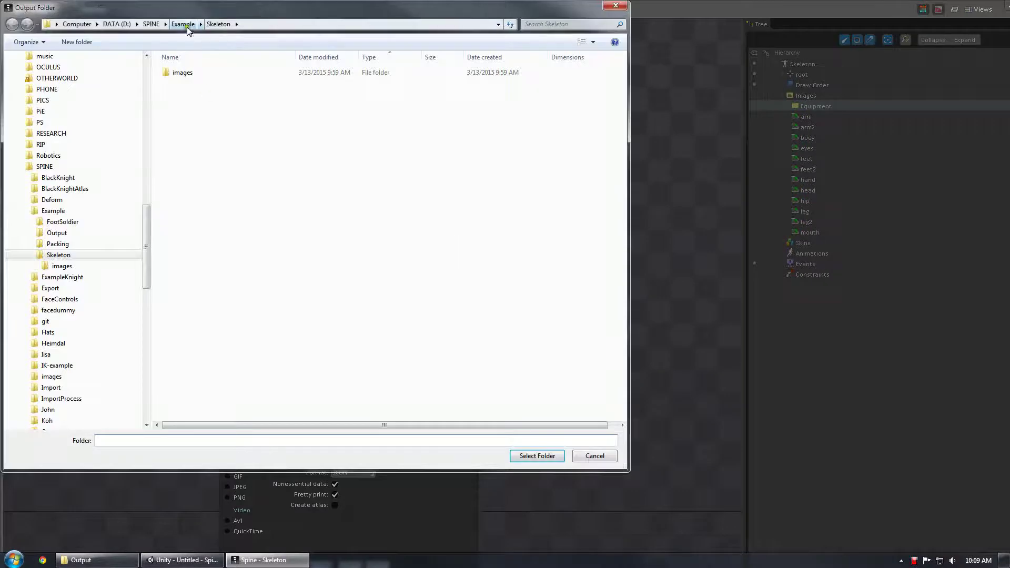
pyautogui.click(184, 24)
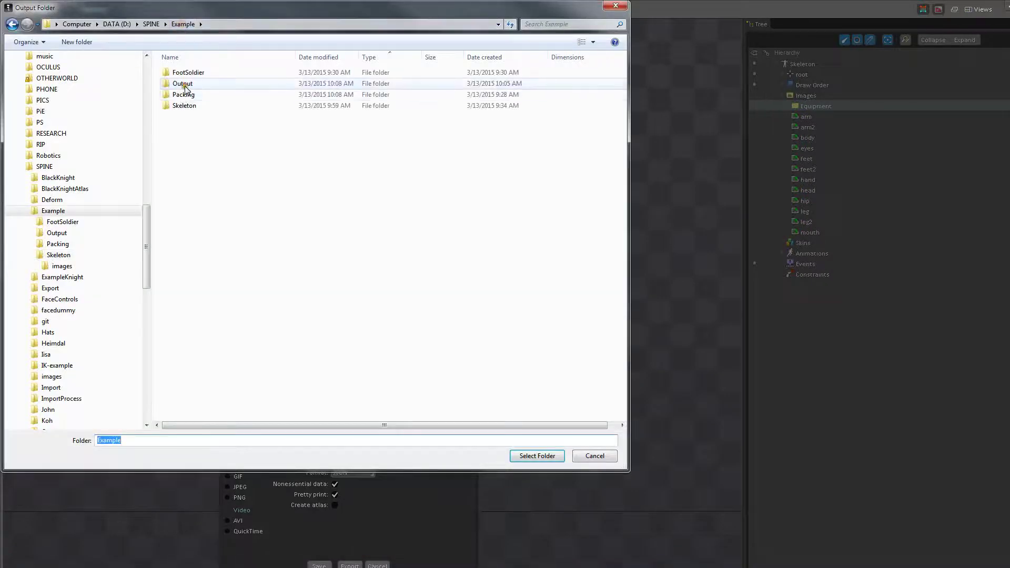
pyautogui.doubleClick(178, 83)
pyautogui.click(551, 456)
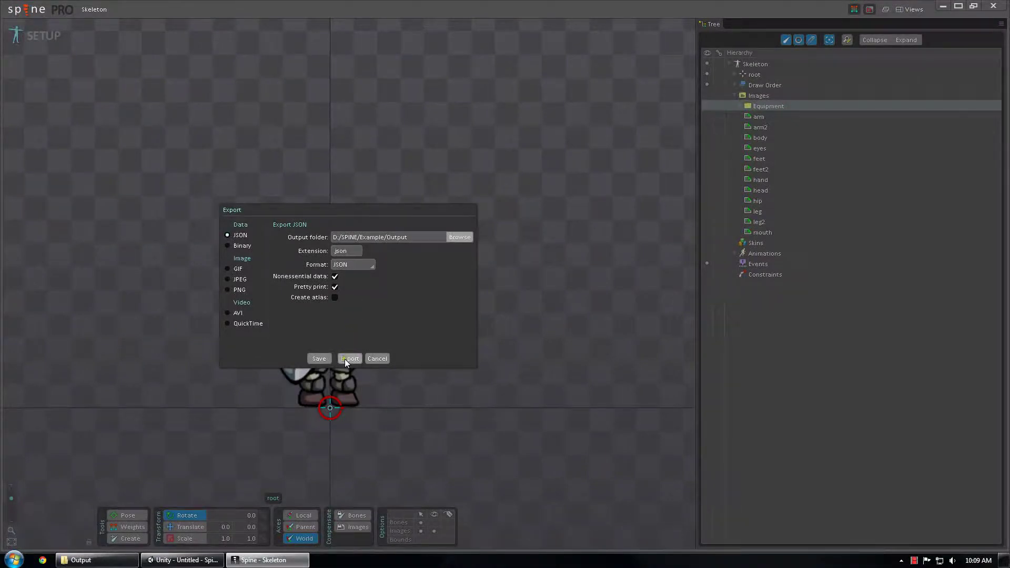
pyautogui.click(345, 359)
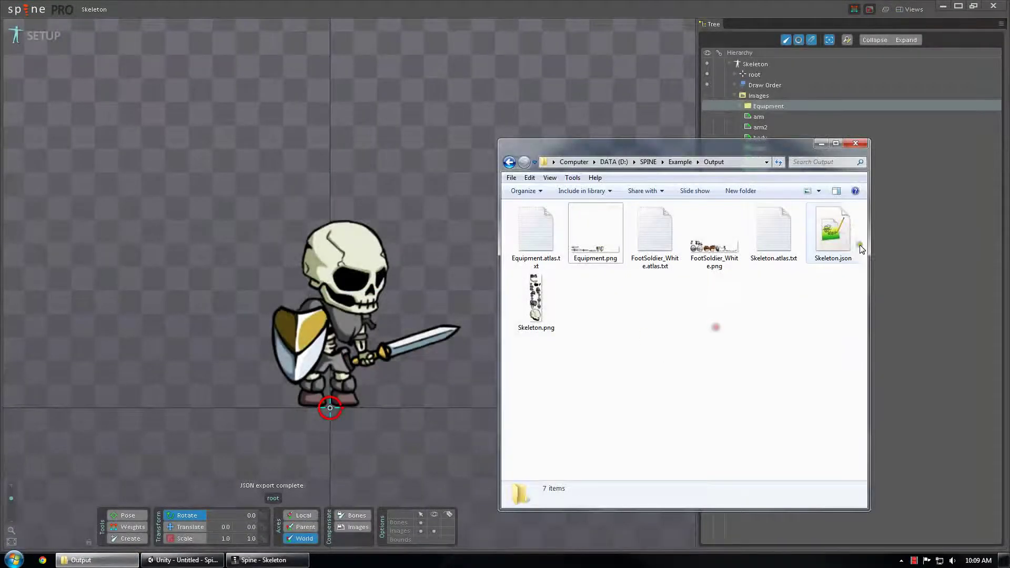
# - Inspect the new Skeleton.json among the Output folder's seven files, then return to Spine
pyautogui.click(848, 227)
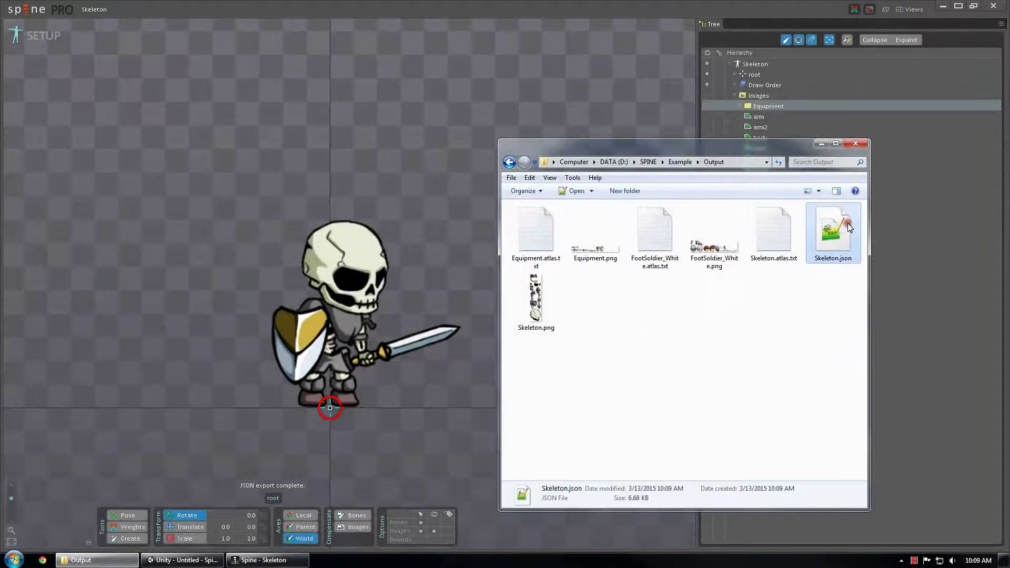
pyautogui.click(732, 347)
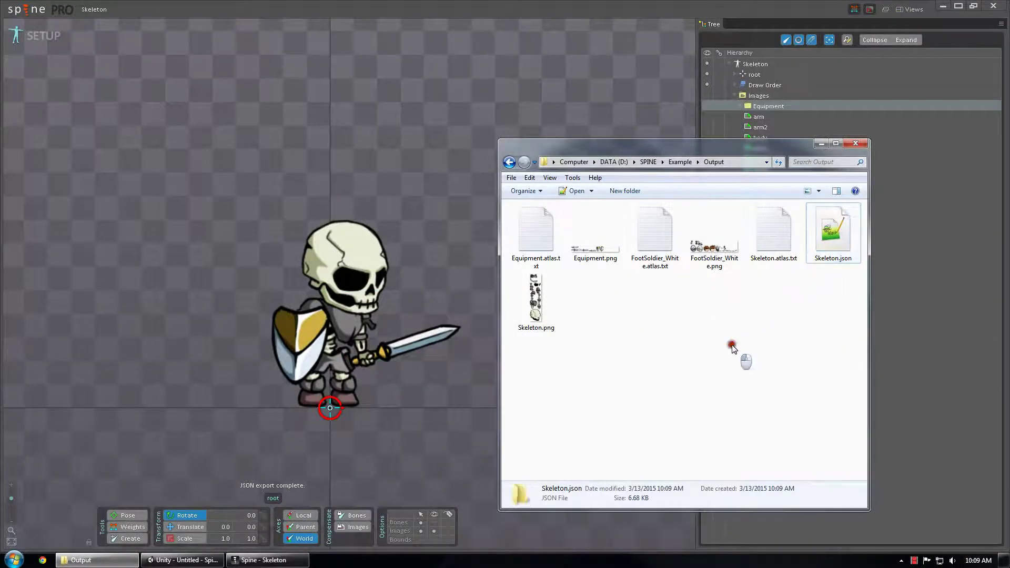
pyautogui.click(831, 244)
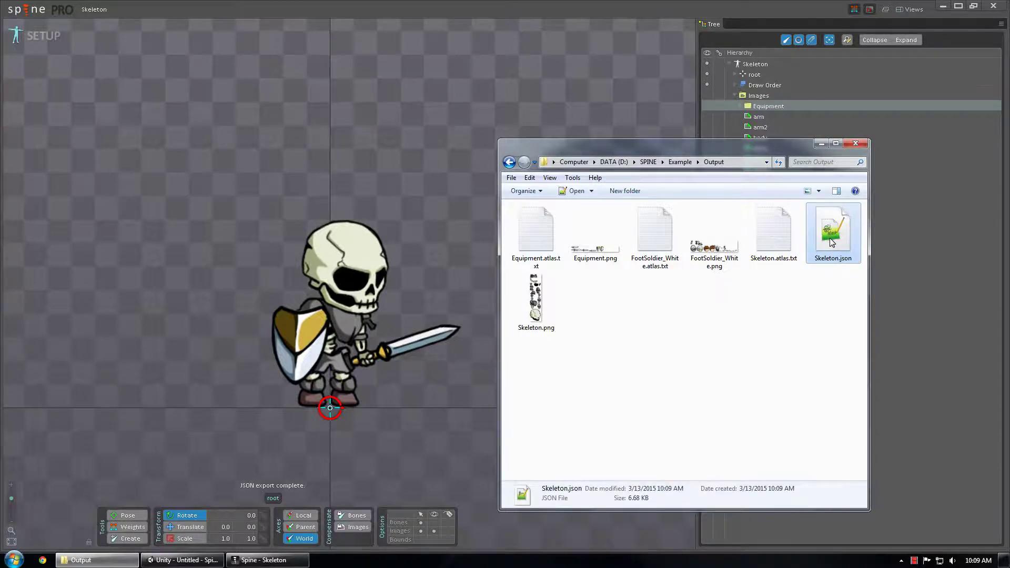
pyautogui.moveTo(756, 369); pyautogui.dragTo(513, 177)
pyautogui.click(726, 315)
pyautogui.click(813, 253)
pyautogui.click(654, 337)
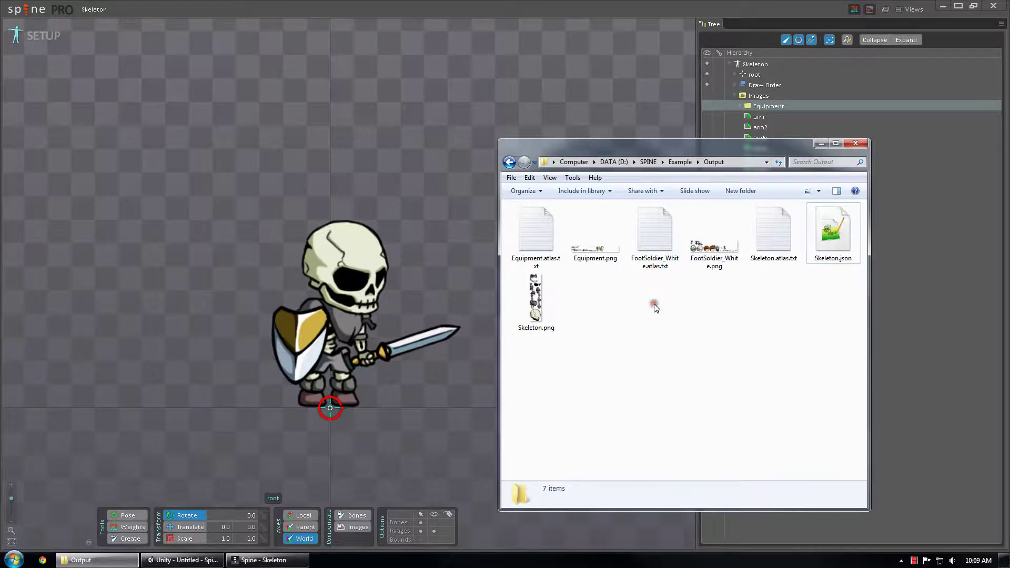
pyautogui.click(32, 9)
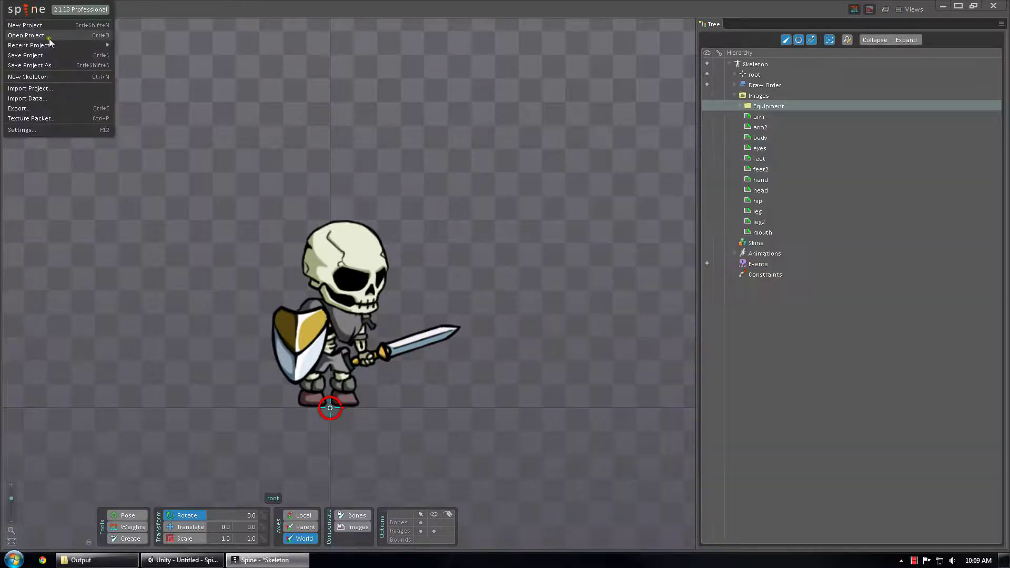
# - Load the recent FootSoldier project and export it as JSON to the Output folder
pyautogui.moveTo(50, 45)
pyautogui.click(179, 61)
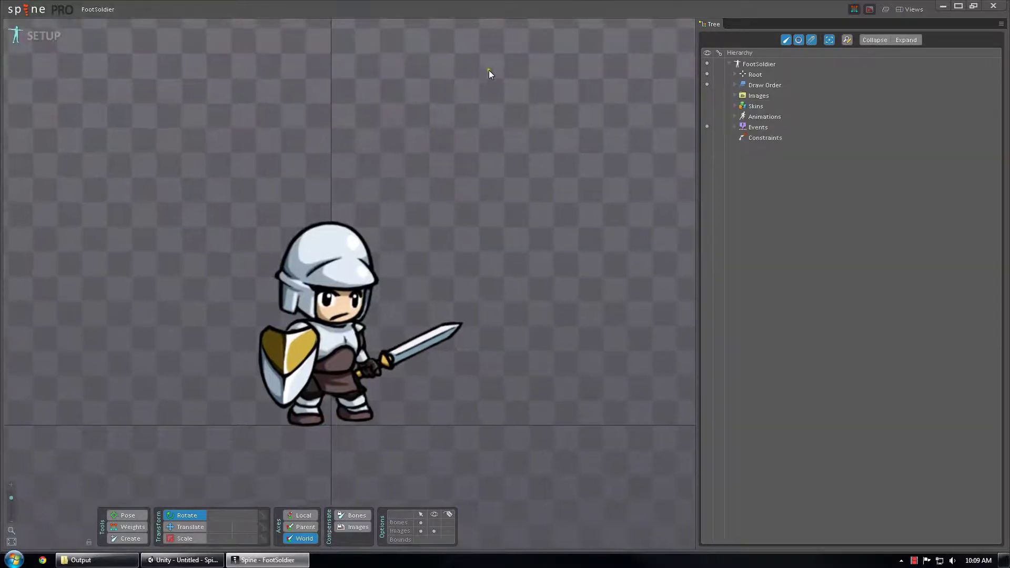
pyautogui.click(33, 13)
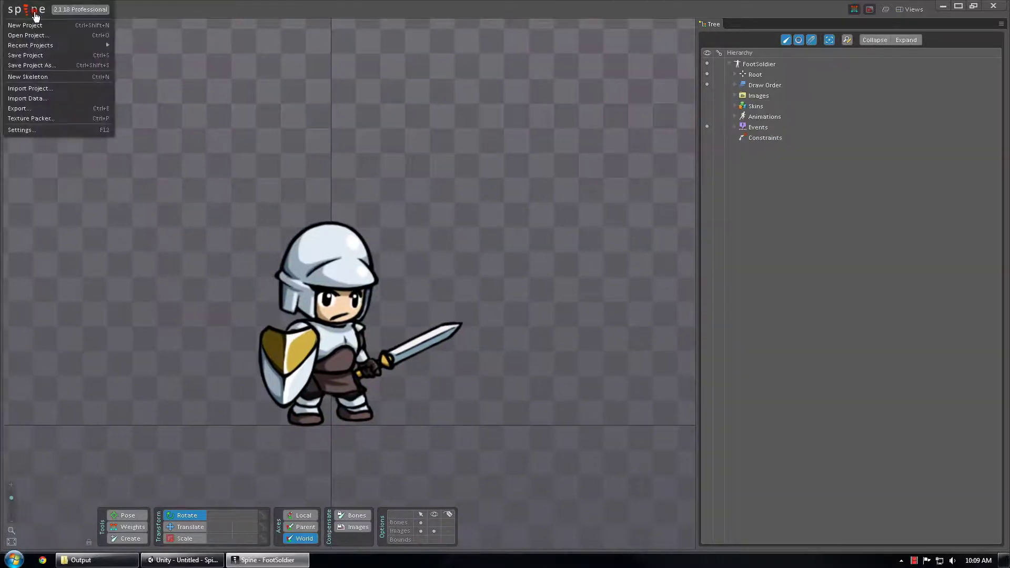
pyautogui.click(40, 102)
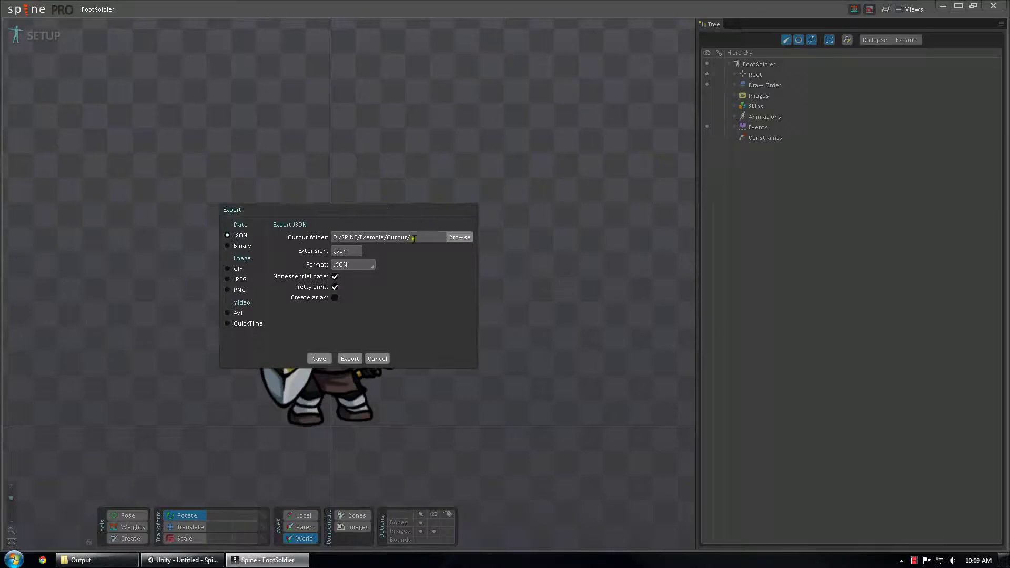
pyautogui.click(428, 240)
pyautogui.click(349, 358)
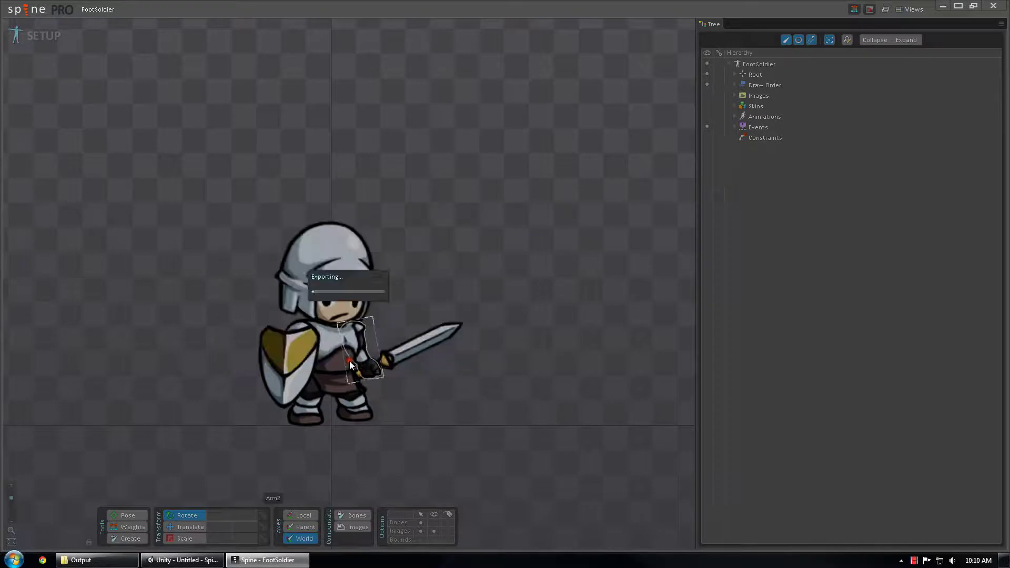
# - Confirm FootSoldier.json is in the Output folder, move that window aside, and switch to Unity
pyautogui.click(84, 562)
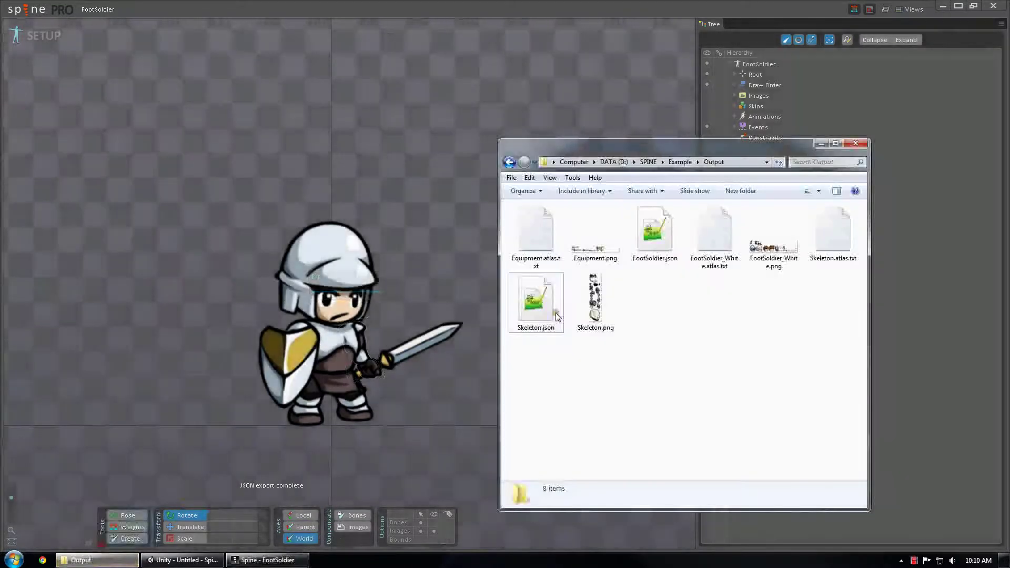
pyautogui.click(535, 299)
pyautogui.click(655, 232)
pyautogui.click(698, 337)
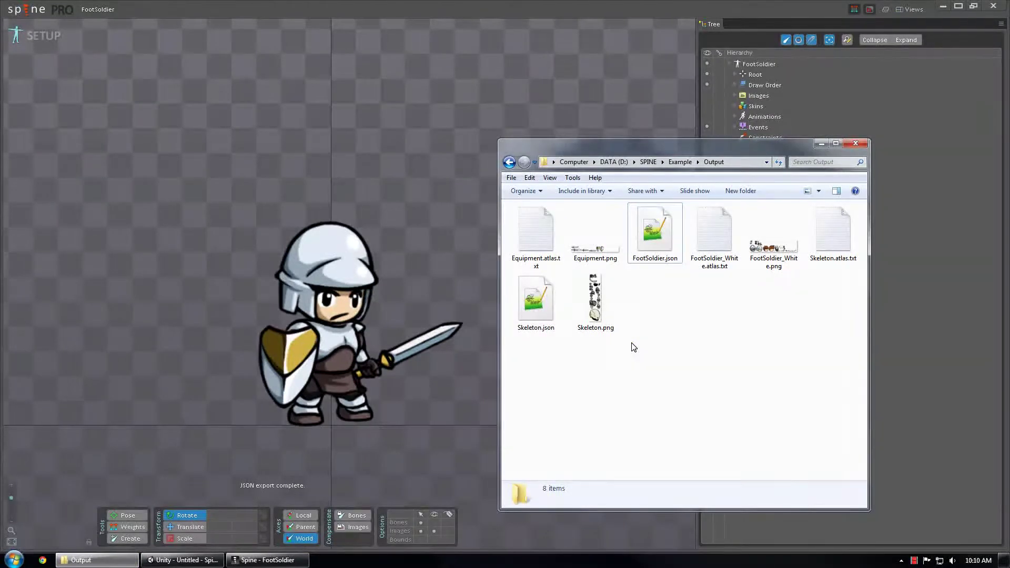
pyautogui.moveTo(680, 144); pyautogui.dragTo(768, 145)
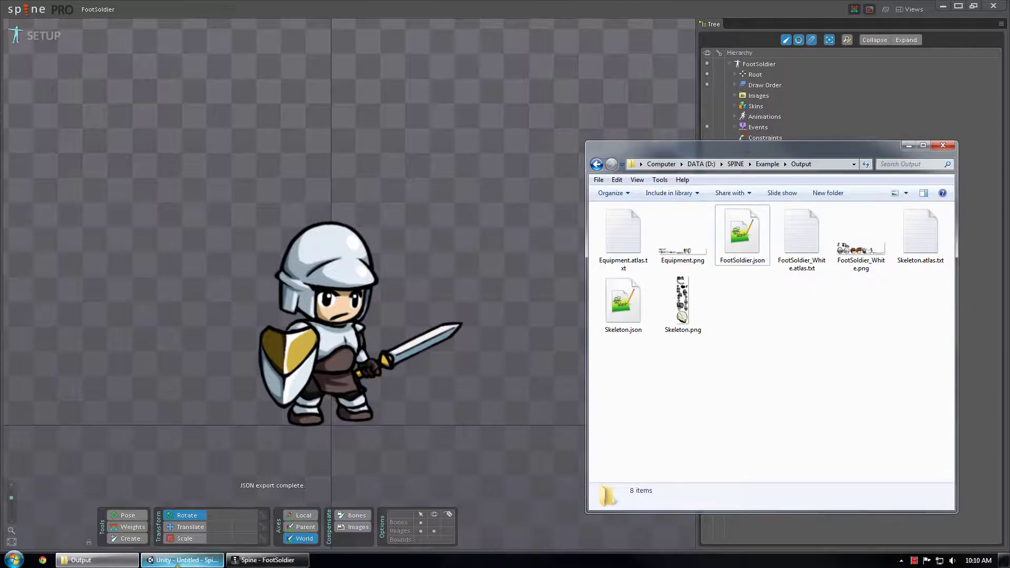
pyautogui.click(211, 560)
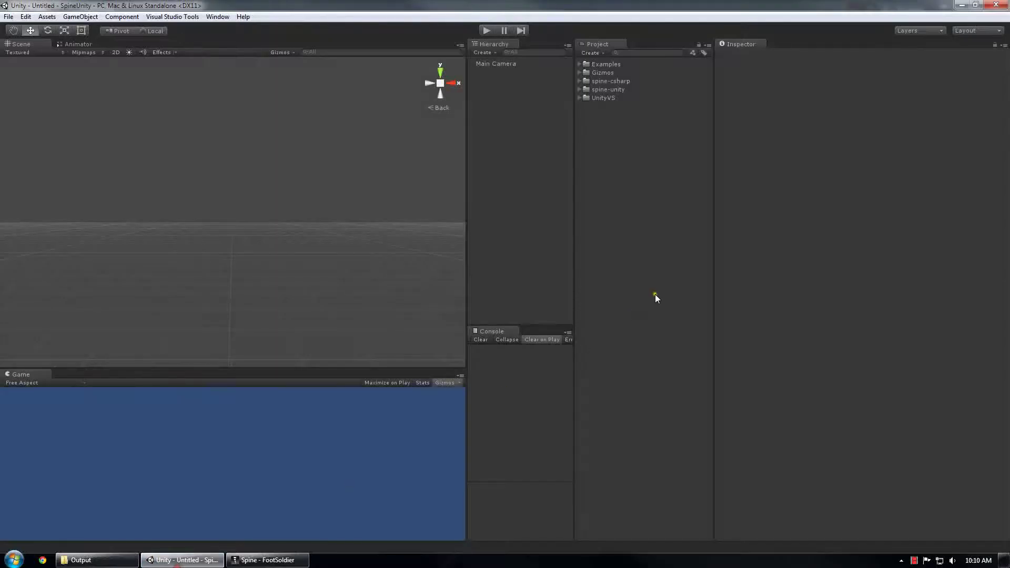
# - Create a 'Characters' project folder and, inside it, a subfolder named 'SharedAtlas'
pyautogui.rightClick(615, 134)
pyautogui.moveTo(670, 143)
pyautogui.click(790, 144)
pyautogui.write('Characters')
pyautogui.press('Return')
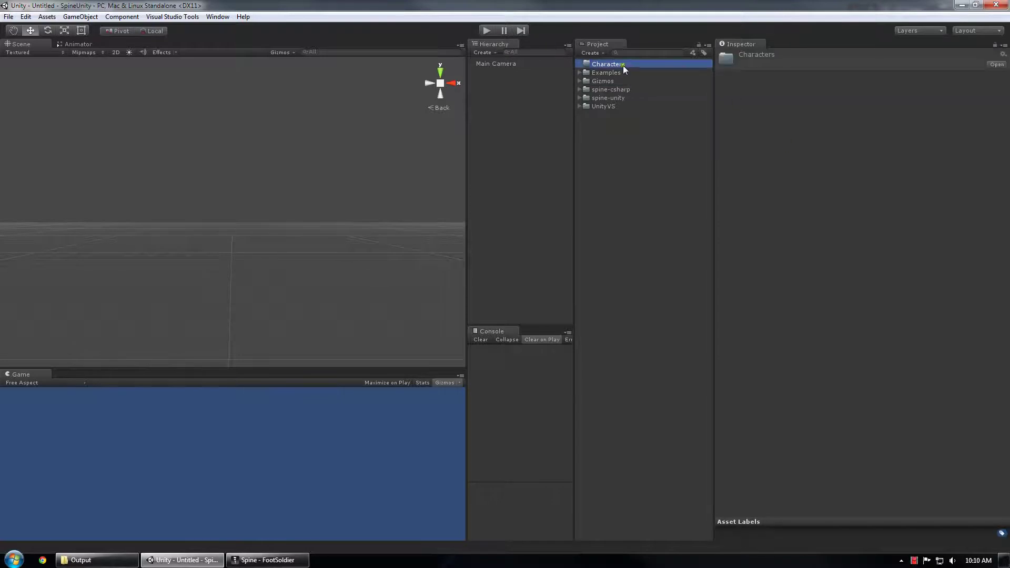
pyautogui.rightClick(626, 66)
pyautogui.moveTo(687, 68)
pyautogui.click(793, 68)
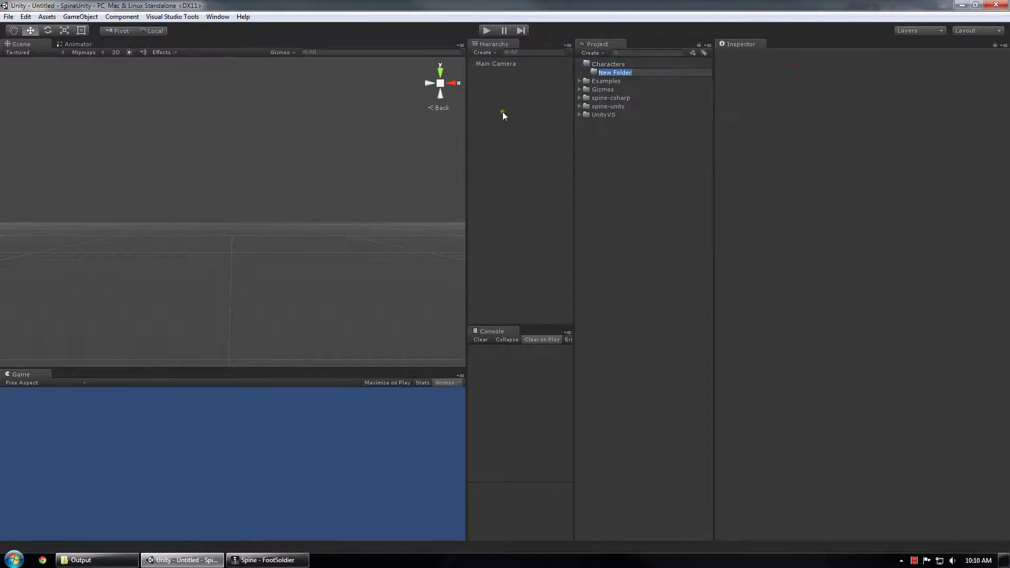
pyautogui.write('SharedAtlas')
pyautogui.press('Return')
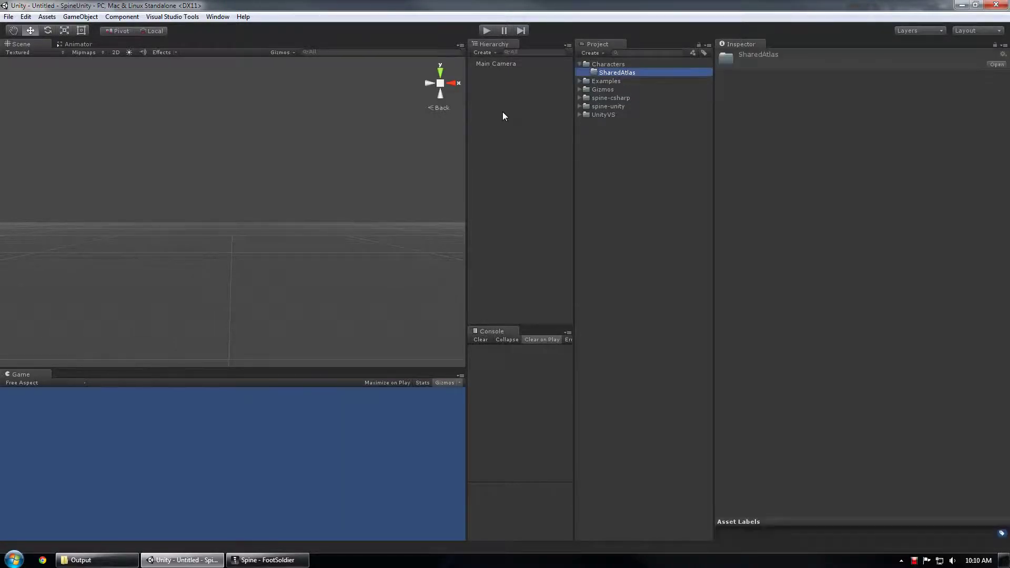
# - Import Equipment.atlas.txt and Equipment.png into SharedAtlas and inspect the Equipment_Atlas regions
pyautogui.click(81, 560)
pyautogui.click(624, 234)
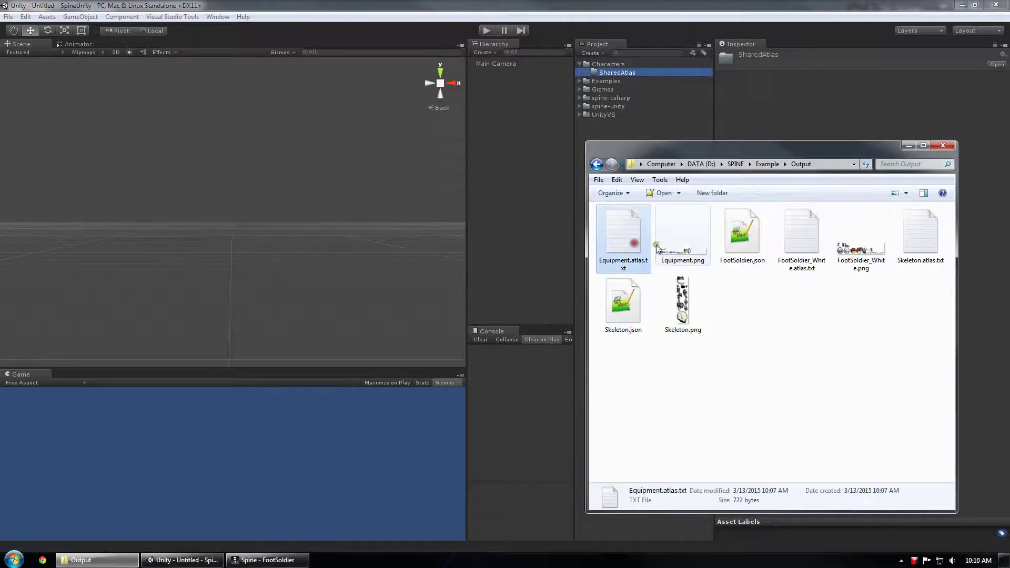
pyautogui.keyDown('ctrl'); pyautogui.click(682, 235); pyautogui.keyUp('ctrl')
pyautogui.moveTo(619, 244); pyautogui.dragTo(621, 72)
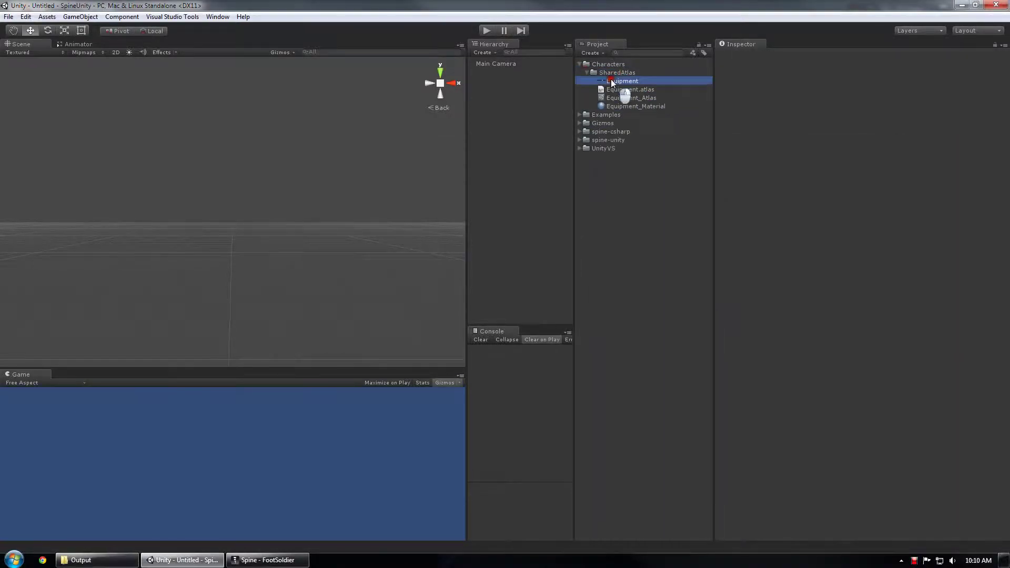
pyautogui.click(611, 81)
pyautogui.click(631, 99)
pyautogui.click(766, 127)
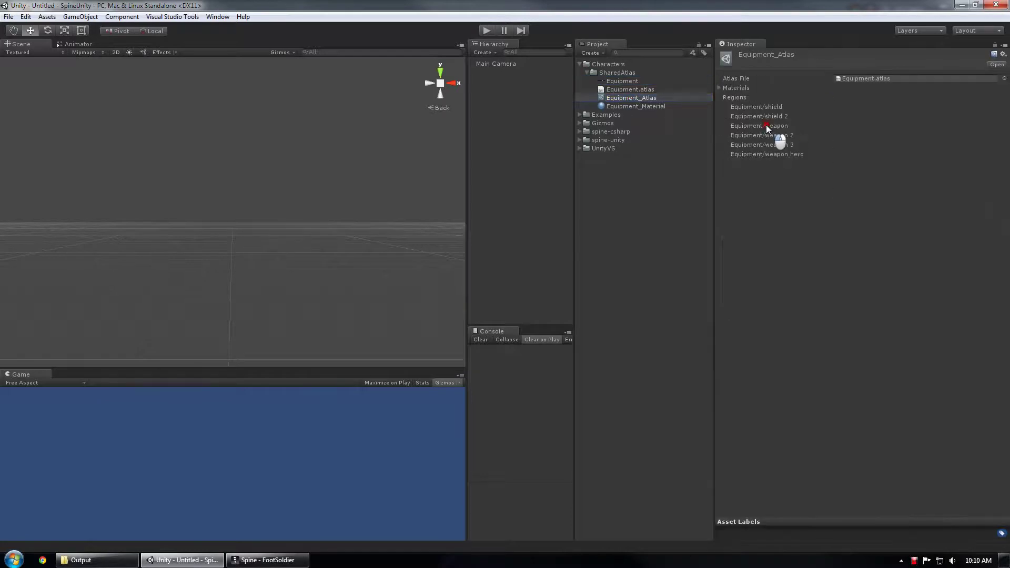
pyautogui.click(609, 72)
pyautogui.click(588, 72)
# - Add 'Skeleton' and 'FootSoldier' subfolders inside Characters
pyautogui.rightClick(604, 63)
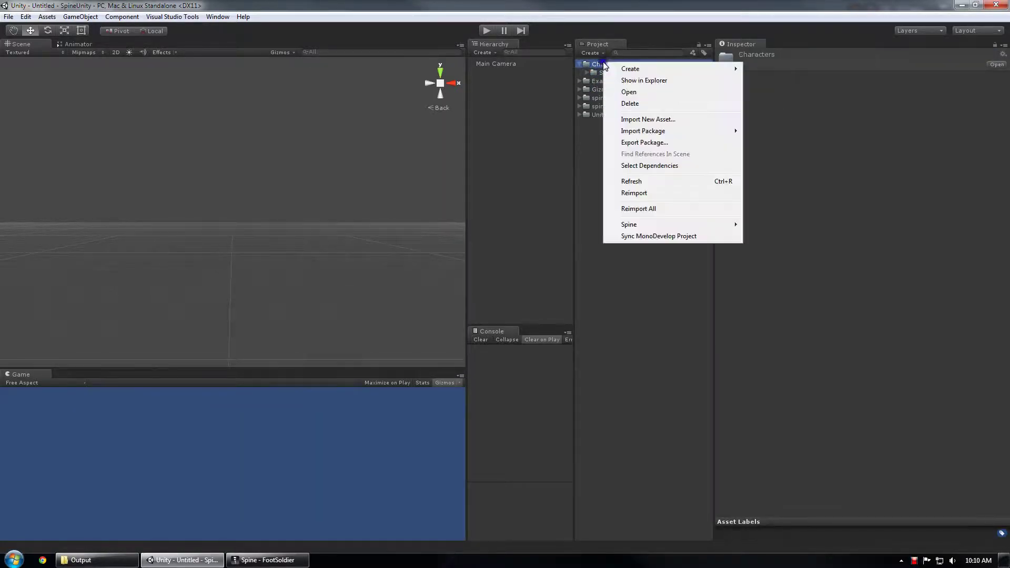
pyautogui.moveTo(726, 69)
pyautogui.click(807, 73)
pyautogui.write('Skeleton')
pyautogui.press('Return')
pyautogui.rightClick(610, 64)
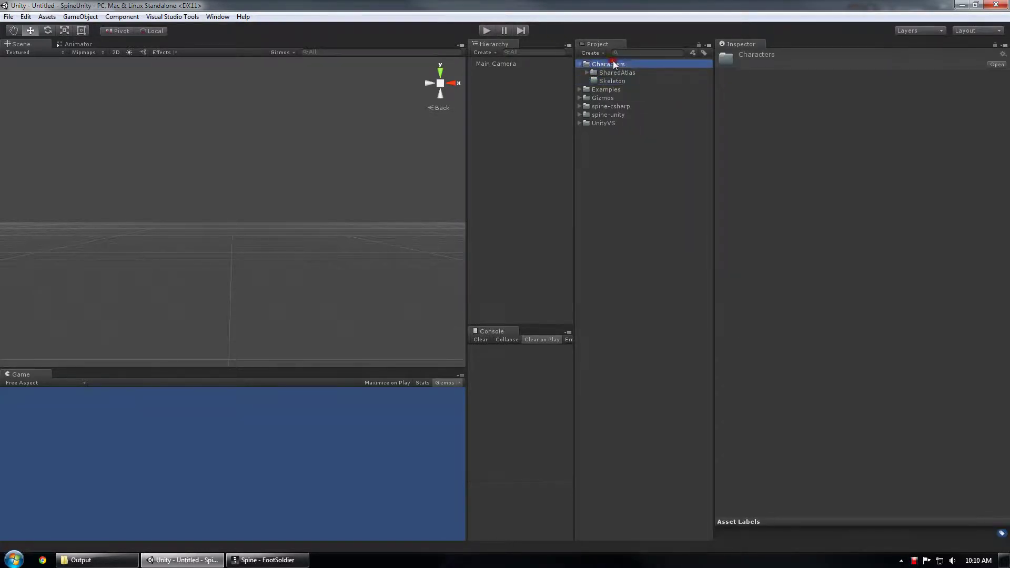
pyautogui.moveTo(638, 68)
pyautogui.click(796, 68)
pyautogui.write('FootSoldier')
pyautogui.press('Return')
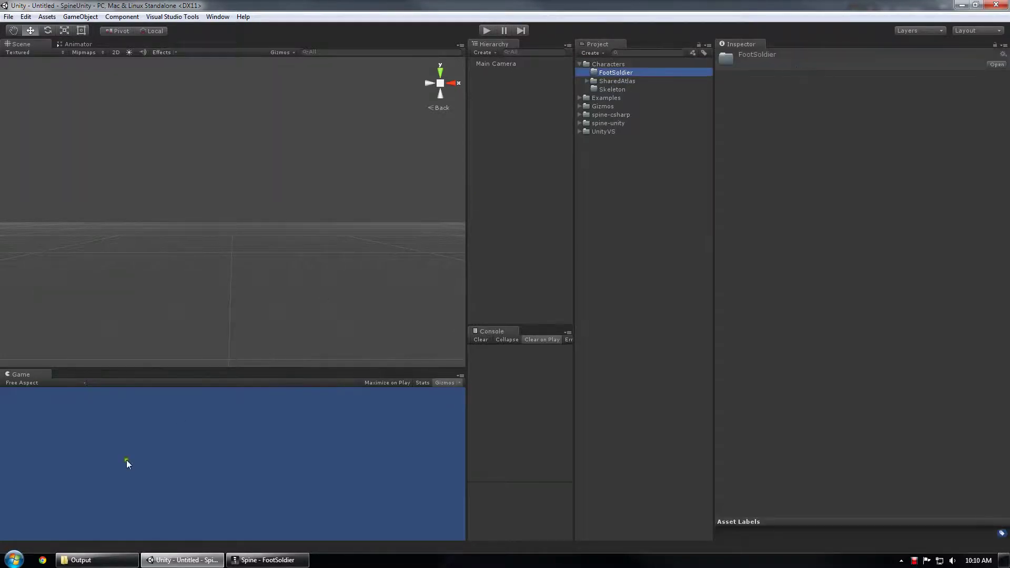
# - Import FootSoldier_White.atlas.txt and FootSoldier_White.png into the FootSoldier folder
pyautogui.click(98, 559)
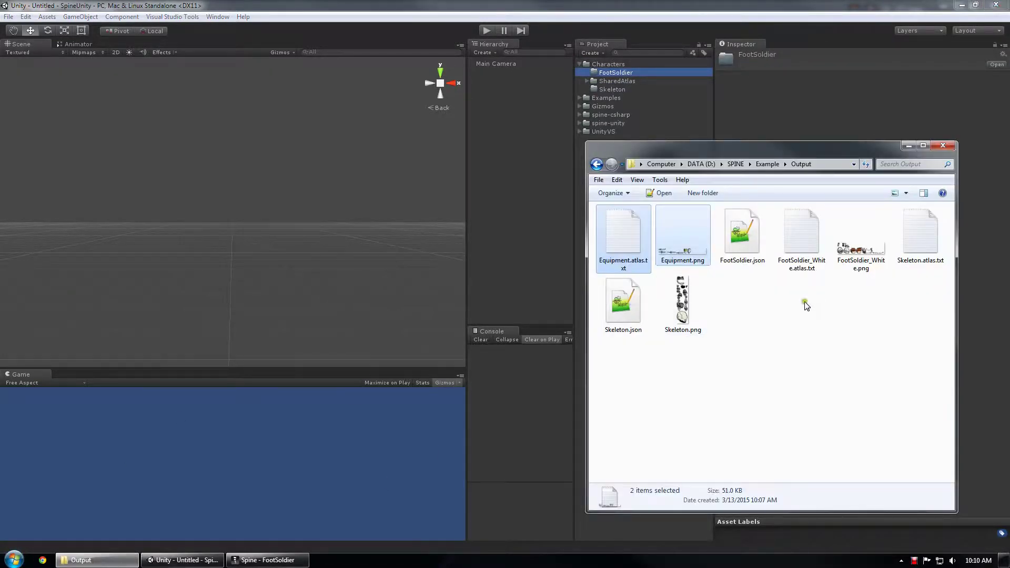
pyautogui.moveTo(764, 155); pyautogui.dragTo(767, 169)
pyautogui.click(776, 336)
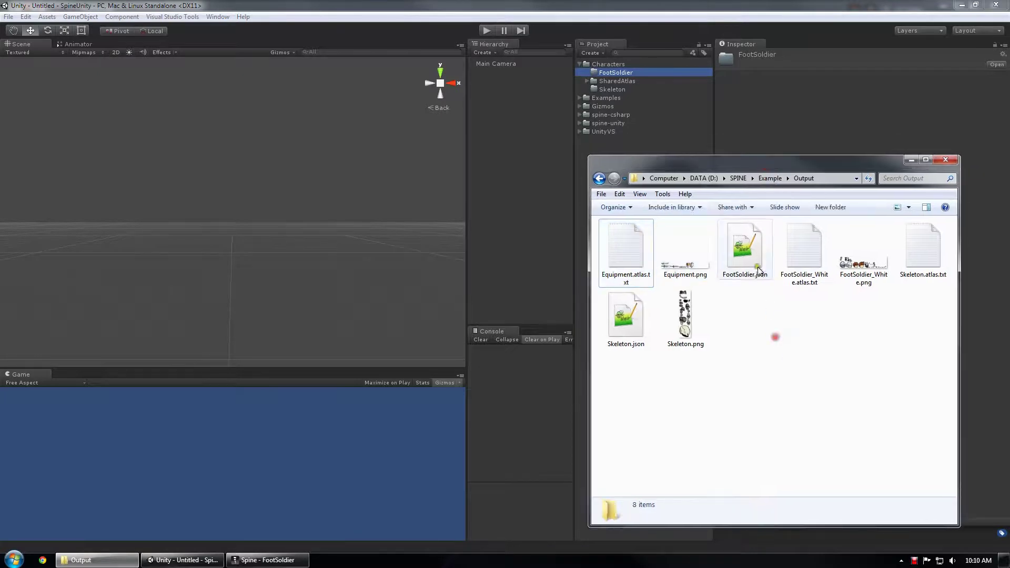
pyautogui.moveTo(750, 249); pyautogui.dragTo(751, 270)
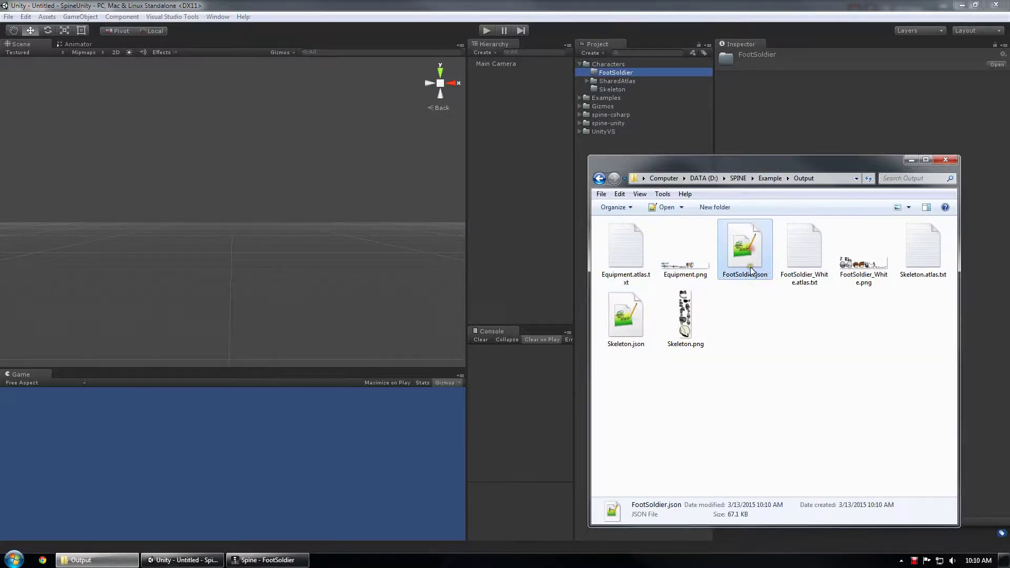
pyautogui.click(805, 256)
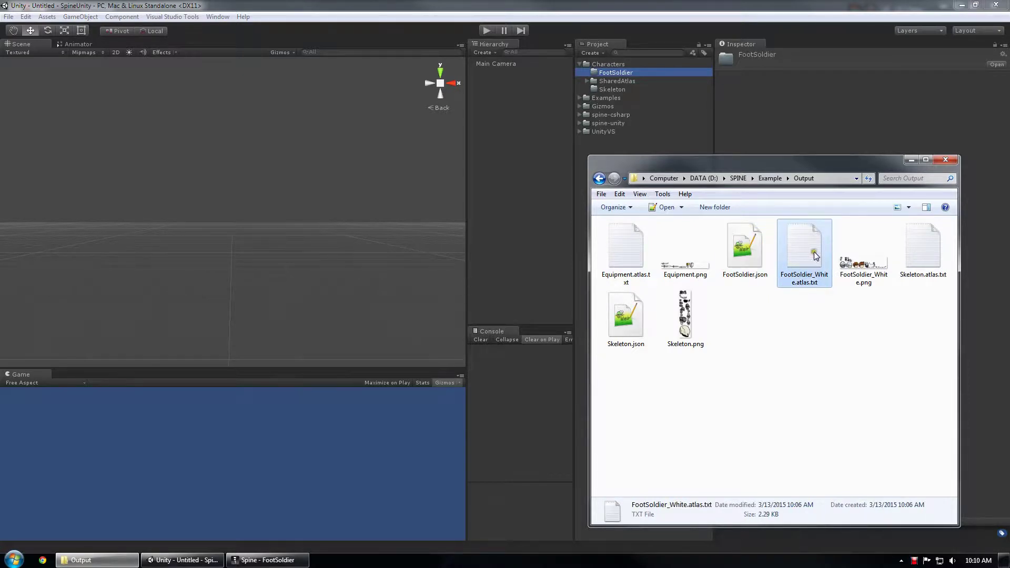
pyautogui.keyDown('ctrl'); pyautogui.click(839, 260); pyautogui.keyUp('ctrl')
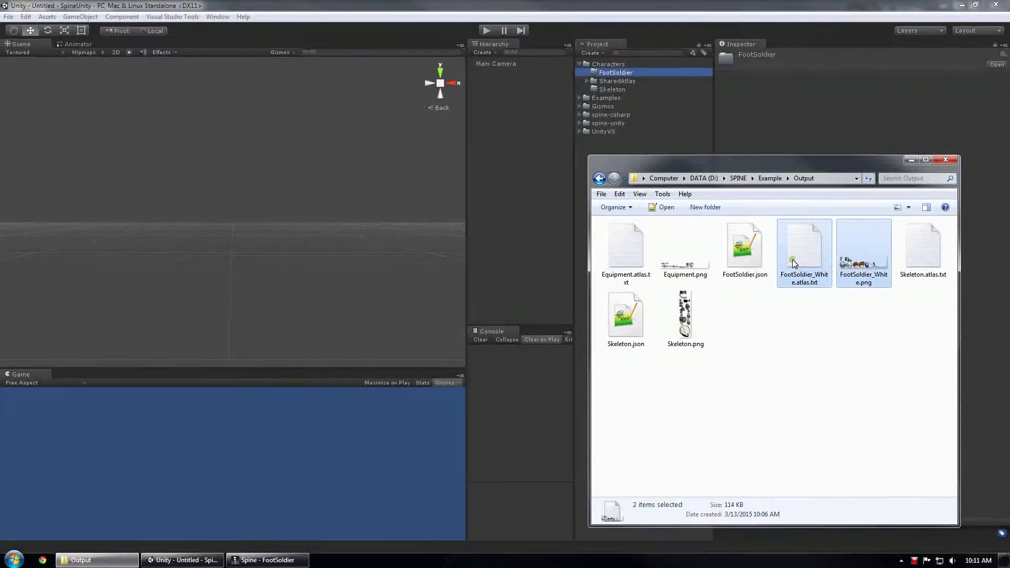
pyautogui.moveTo(807, 250); pyautogui.dragTo(609, 72)
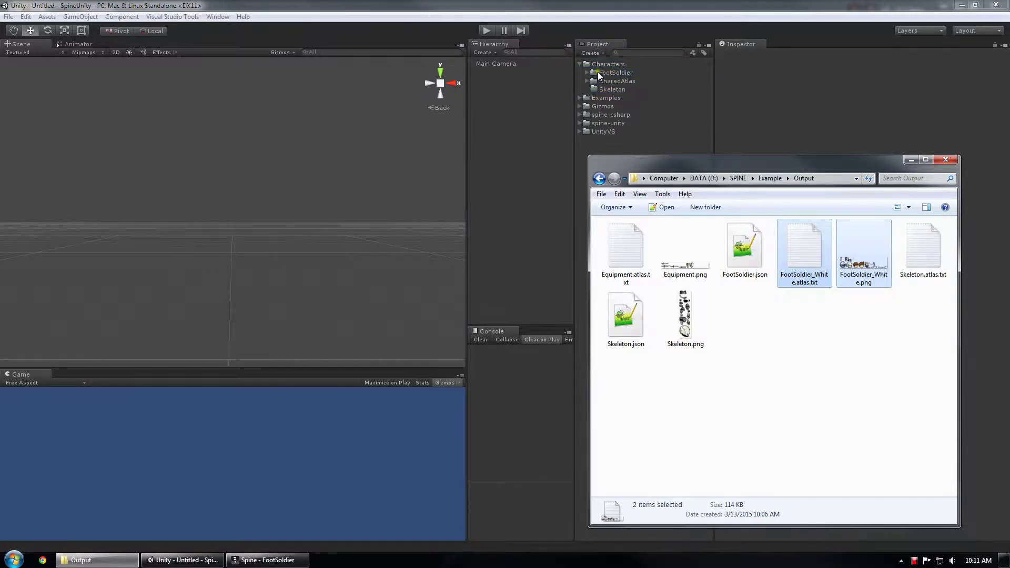
pyautogui.click(586, 72)
# - Import FootSoldier.json into the FootSoldier folder
pyautogui.hotkey('alt', 'Tab')
pyautogui.click(740, 251)
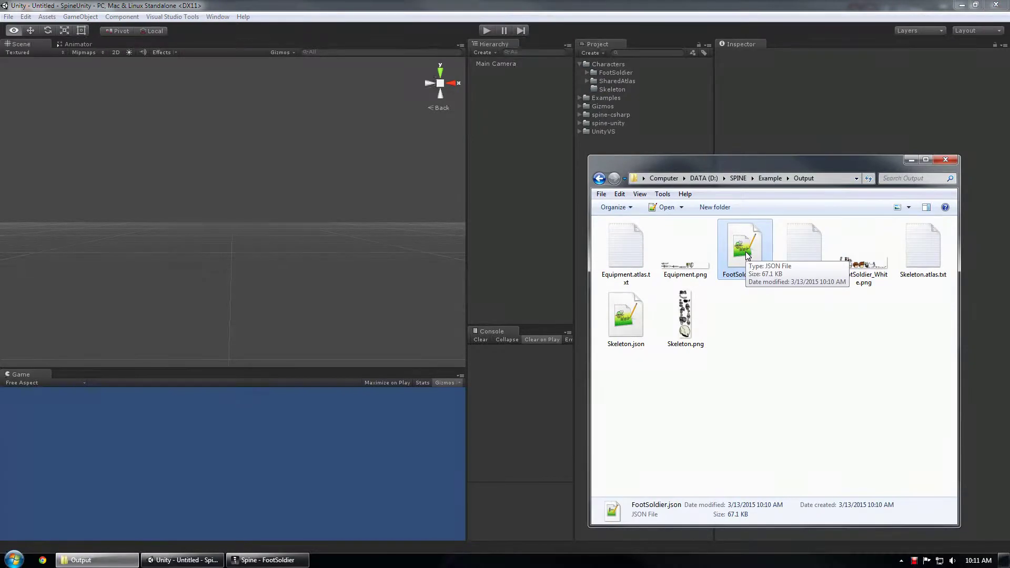
pyautogui.moveTo(746, 251); pyautogui.dragTo(624, 74)
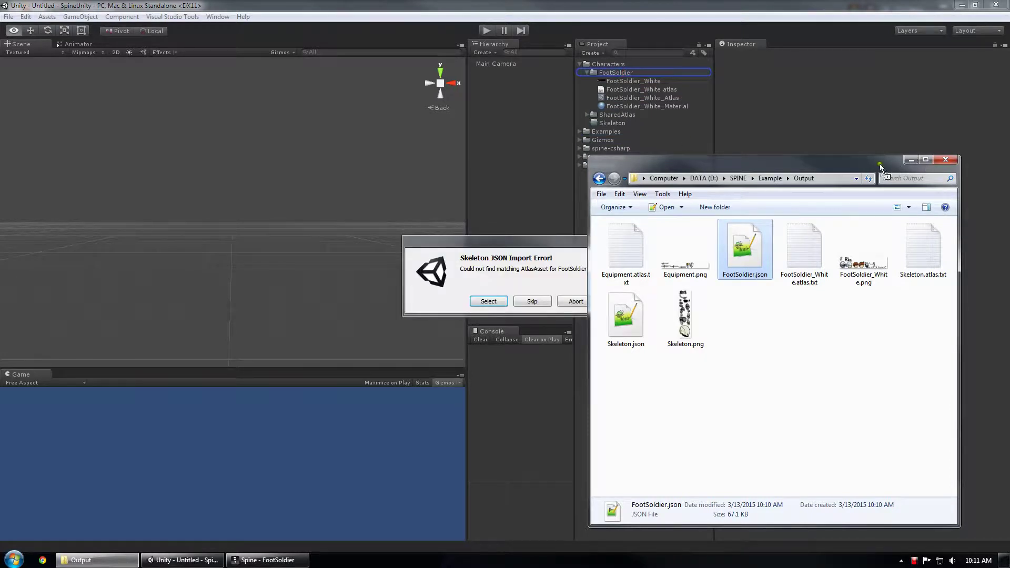
# - Resolve the import error by assigning FootSoldier_White_Atlas.asset as the first atlas
pyautogui.click(550, 246)
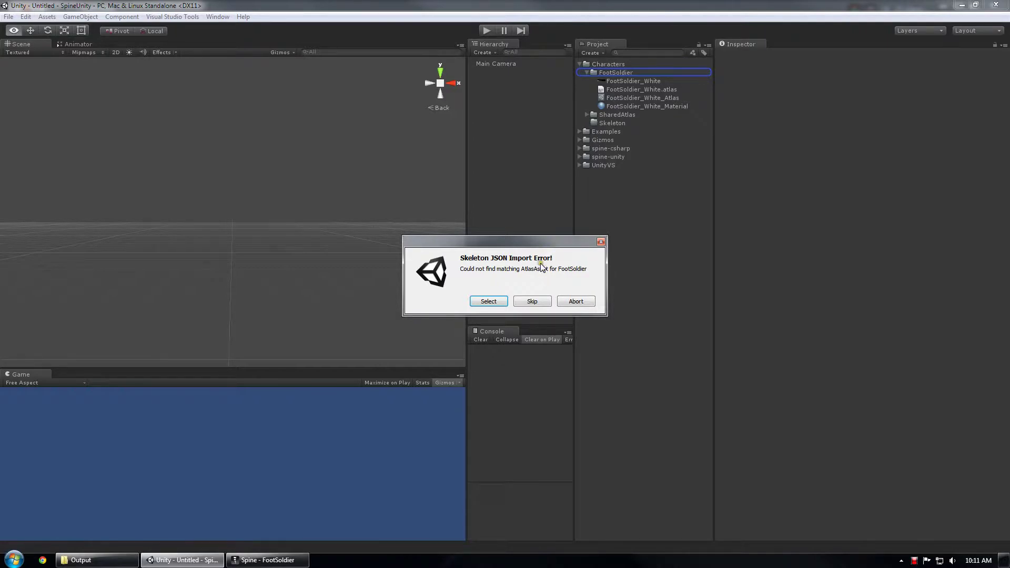
pyautogui.moveTo(532, 241); pyautogui.dragTo(497, 204)
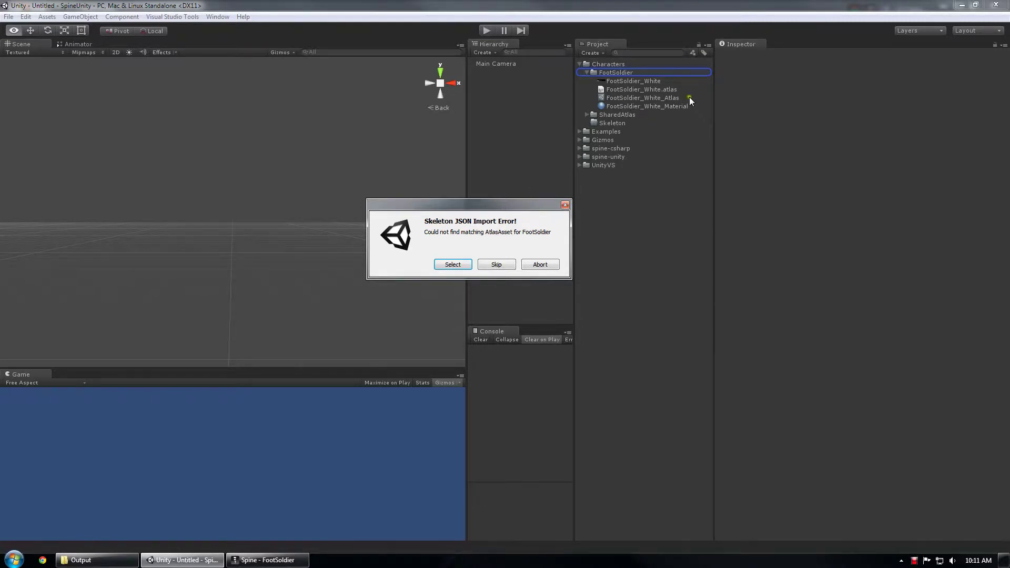
pyautogui.click(451, 265)
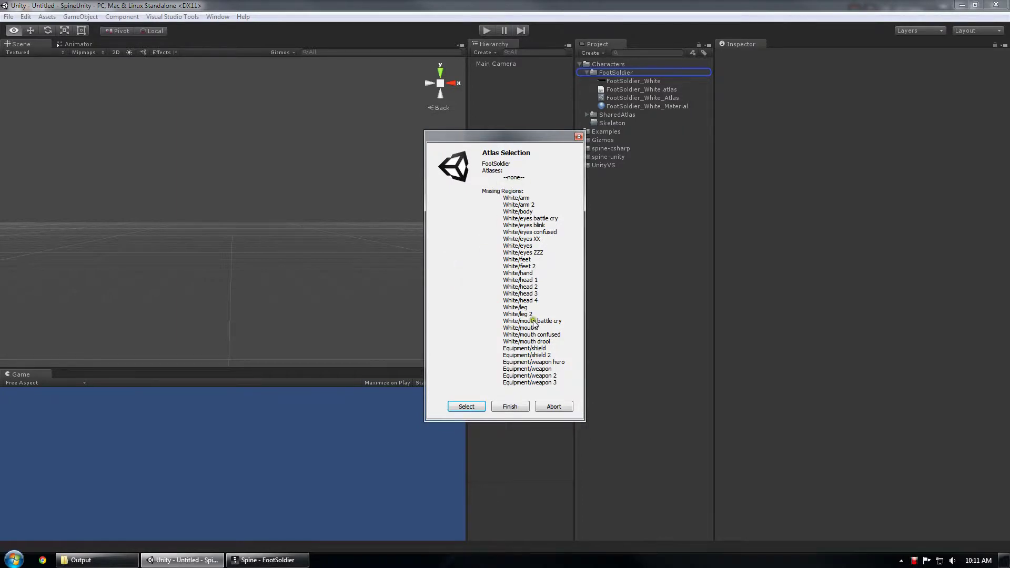
pyautogui.click(460, 407)
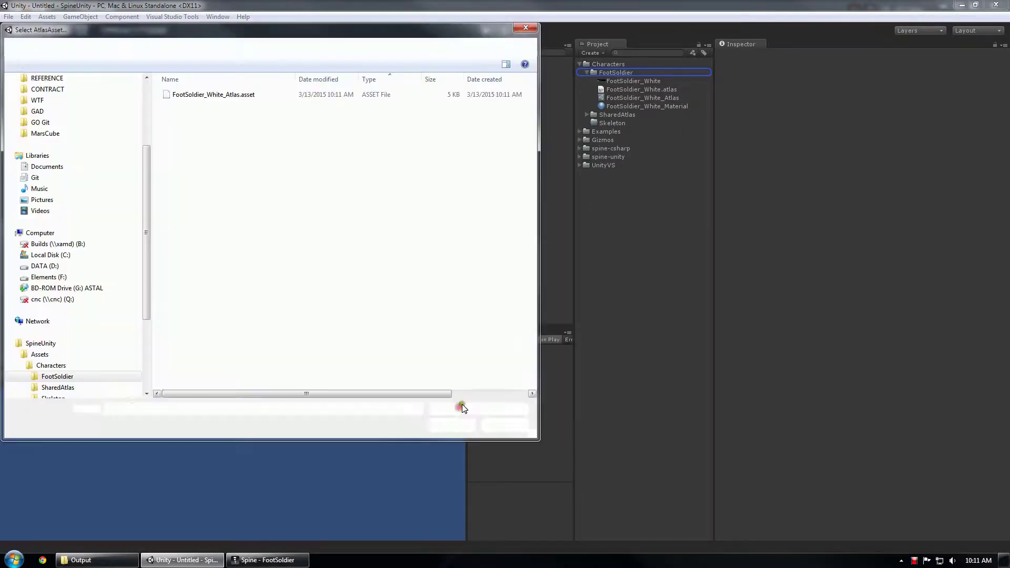
pyautogui.click(207, 99)
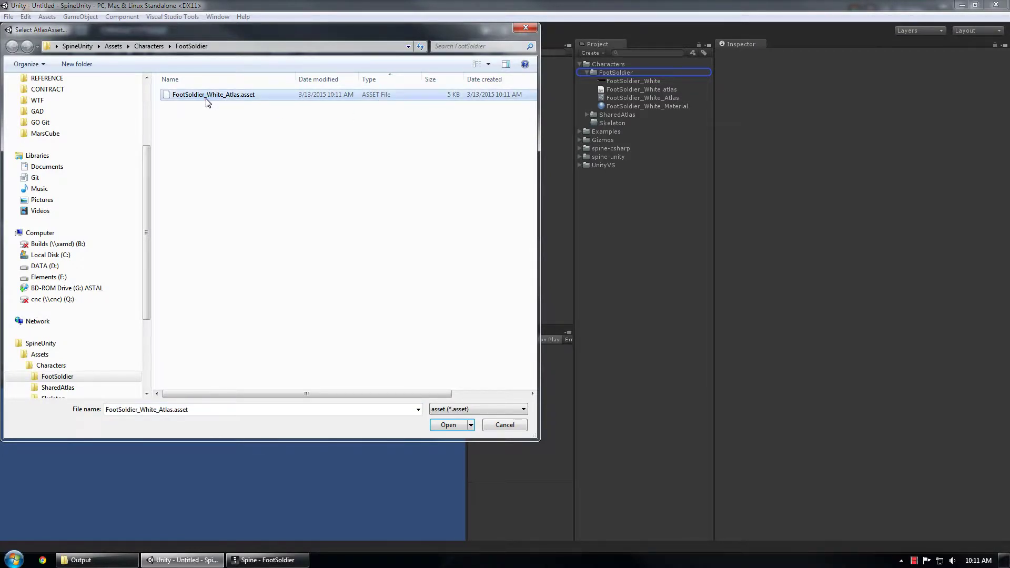
pyautogui.doubleClick(208, 99)
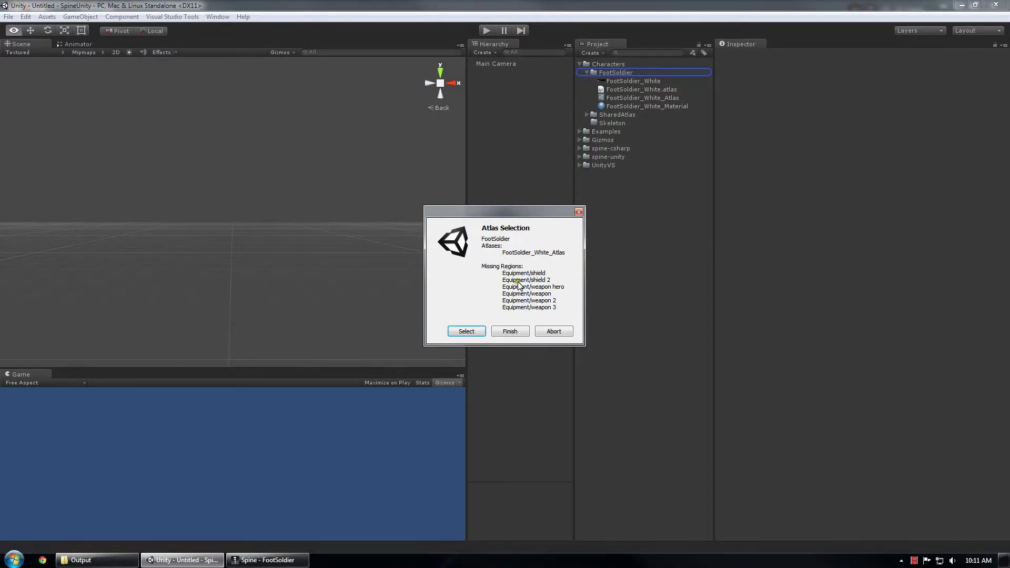
# - Add SharedAtlas/Equipment_Atlas.asset as the second atlas to create FootSoldier_SkeletonData
pyautogui.click(466, 332)
pyautogui.click(149, 47)
pyautogui.doubleClick(194, 104)
pyautogui.doubleClick(199, 96)
# - Preview FootSoldier_SkeletonData in the White skin and play an animation briefly
pyautogui.click(619, 89)
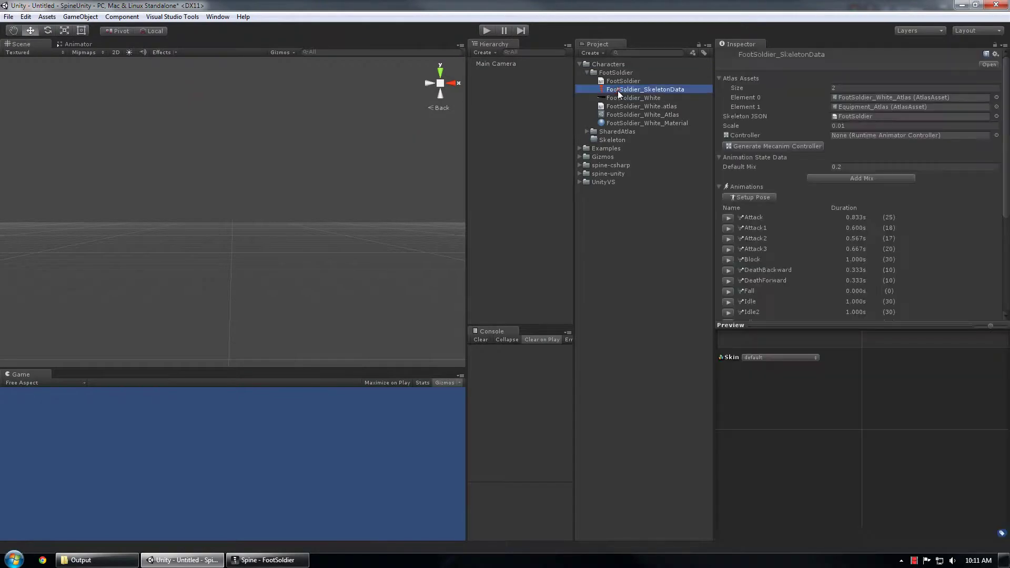
pyautogui.click(750, 358)
pyautogui.click(774, 375)
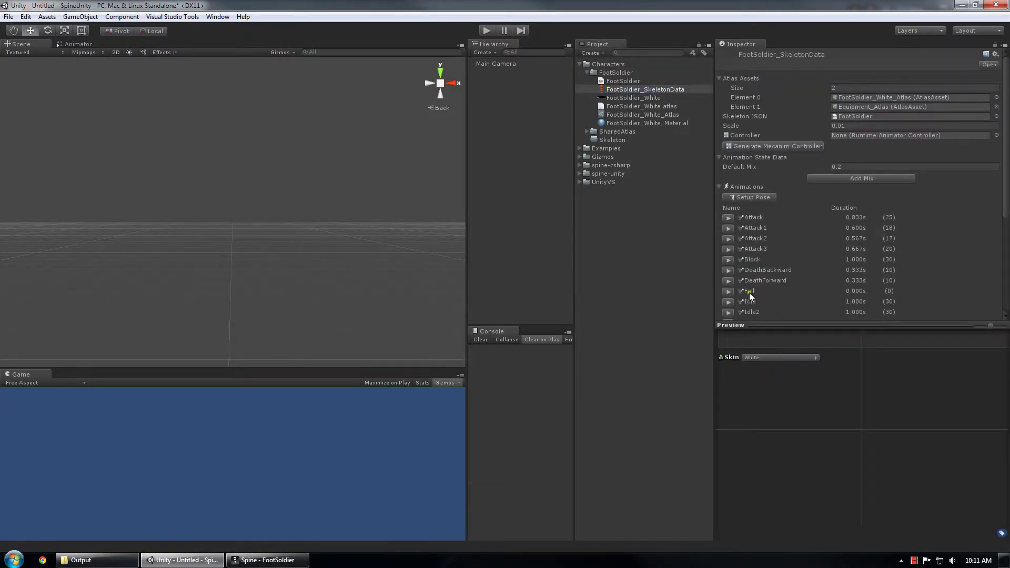
pyautogui.click(729, 293)
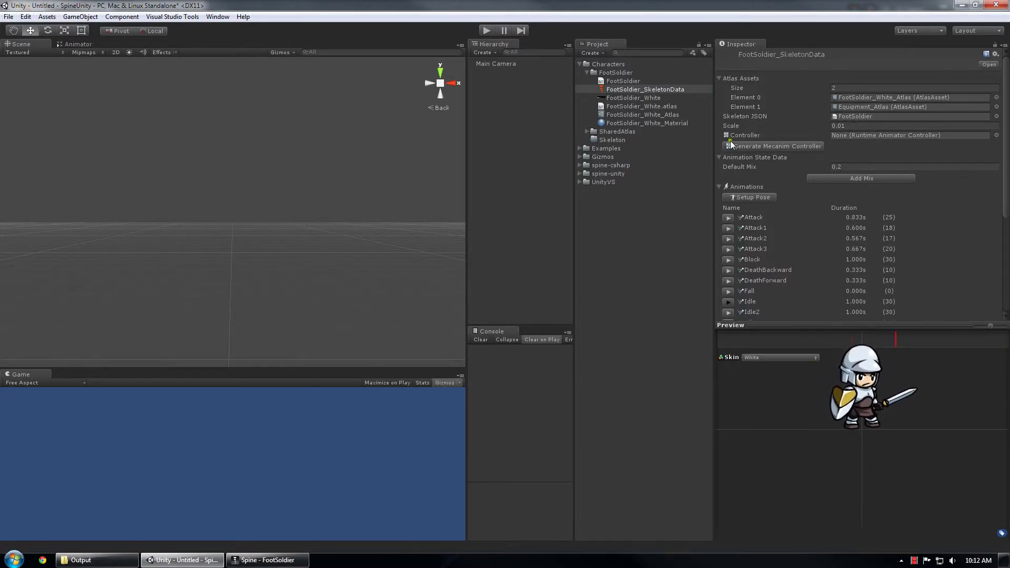
pyautogui.click(728, 302)
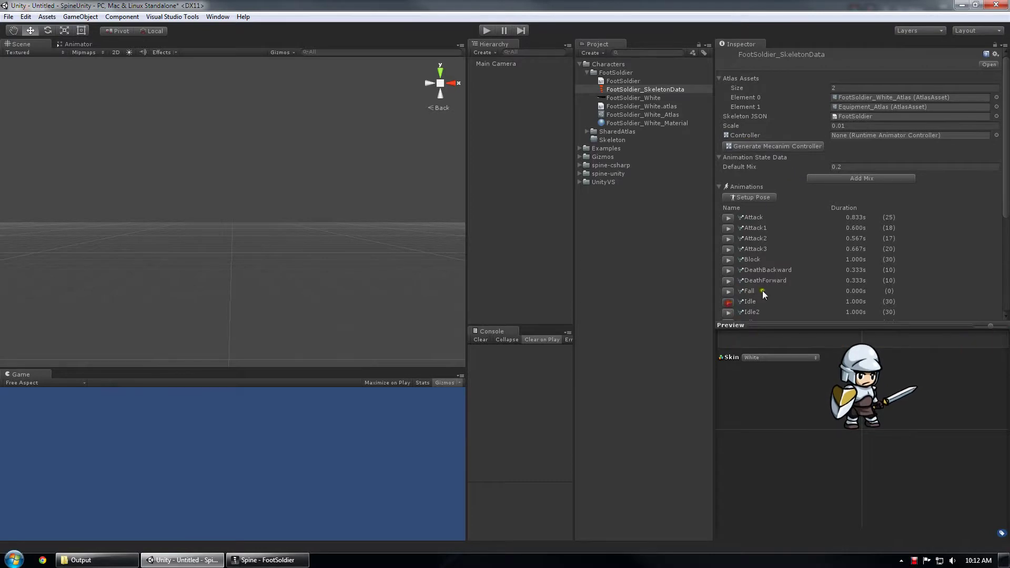
# - Ping the FootSoldier_White_Atlas and Equipment_Atlas references, then bring back the Output folder window
pyautogui.click(720, 79)
pyautogui.click(719, 79)
pyautogui.click(872, 98)
pyautogui.click(871, 106)
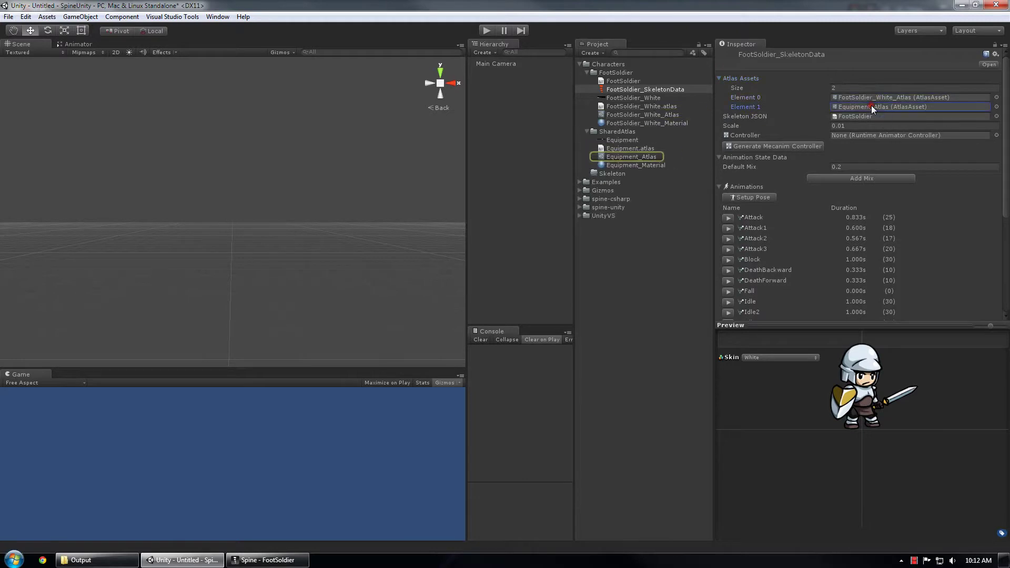
pyautogui.click(866, 98)
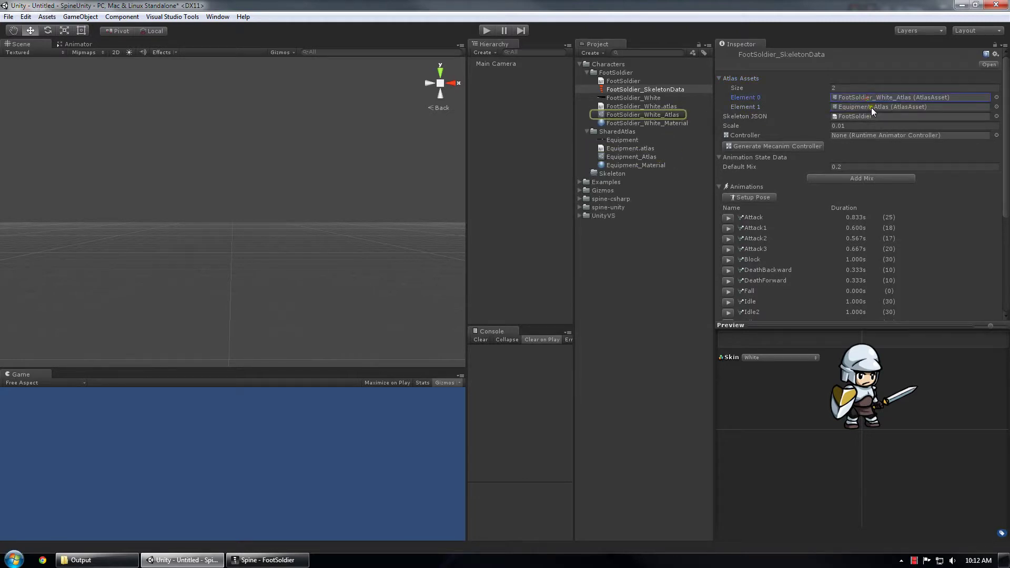
pyautogui.click(871, 107)
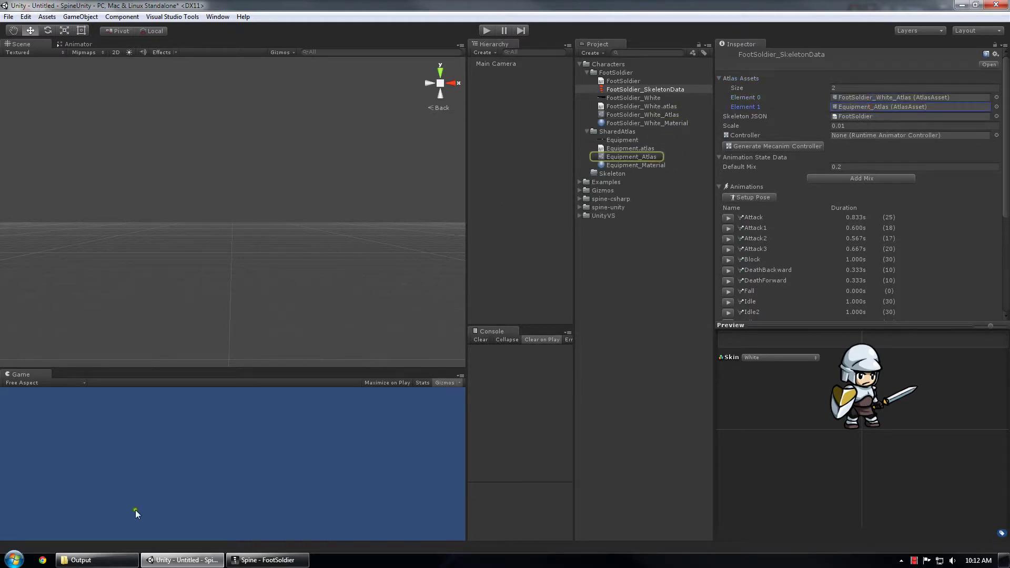
pyautogui.click(100, 560)
# - Import Skeleton.atlas.txt and Skeleton.png from the Output folder into Unity's Skeleton folder
pyautogui.click(816, 395)
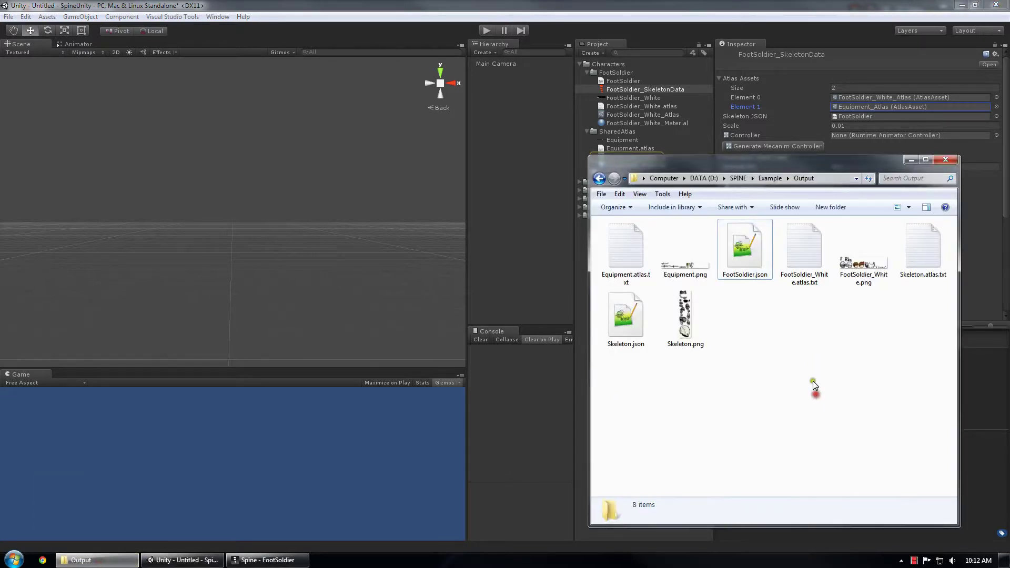
pyautogui.click(625, 316)
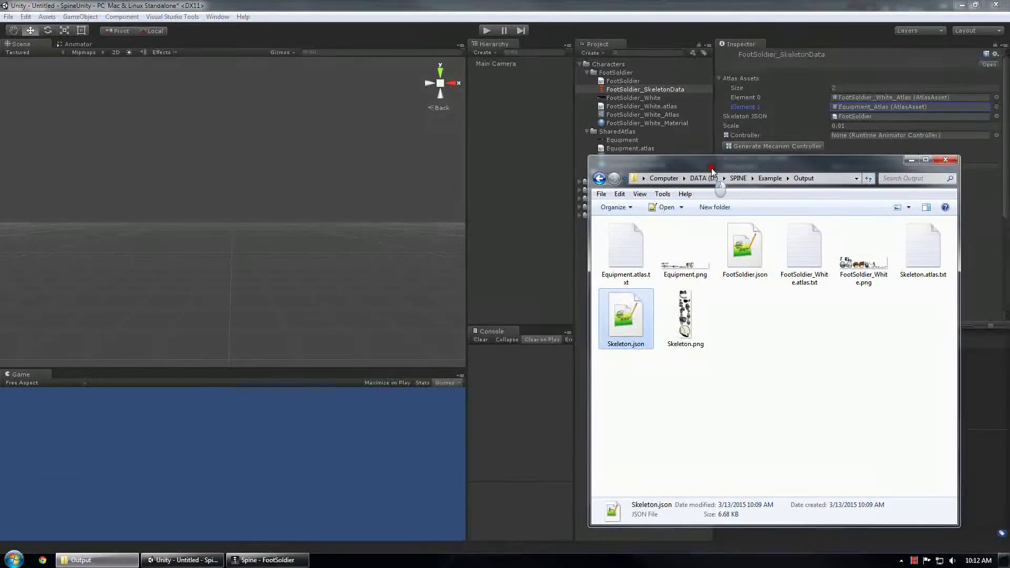
pyautogui.moveTo(711, 172); pyautogui.dragTo(810, 183)
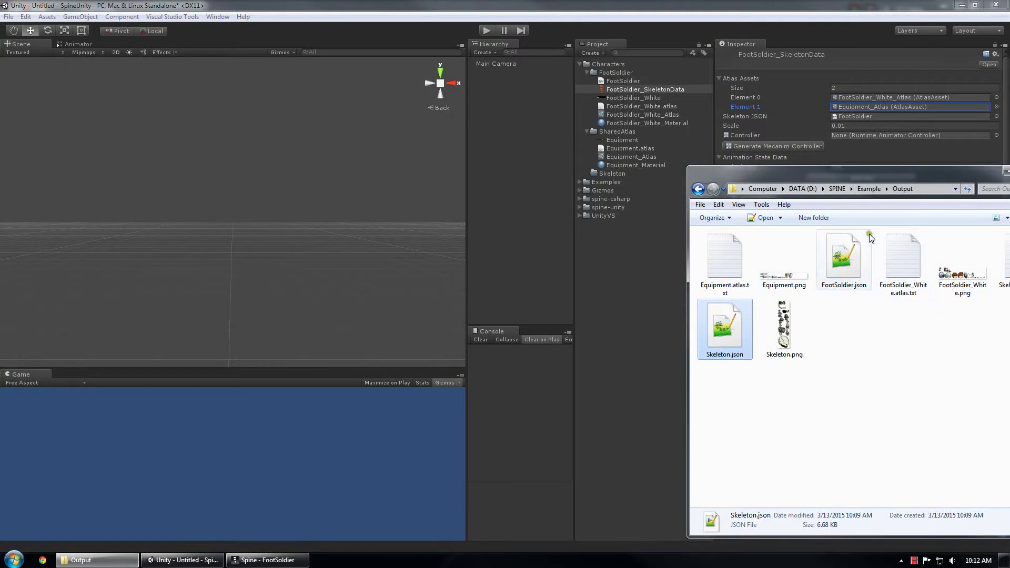
pyautogui.moveTo(882, 179); pyautogui.dragTo(766, 198)
pyautogui.click(901, 291)
pyautogui.keyDown('ctrl'); pyautogui.click(672, 347); pyautogui.keyUp('ctrl')
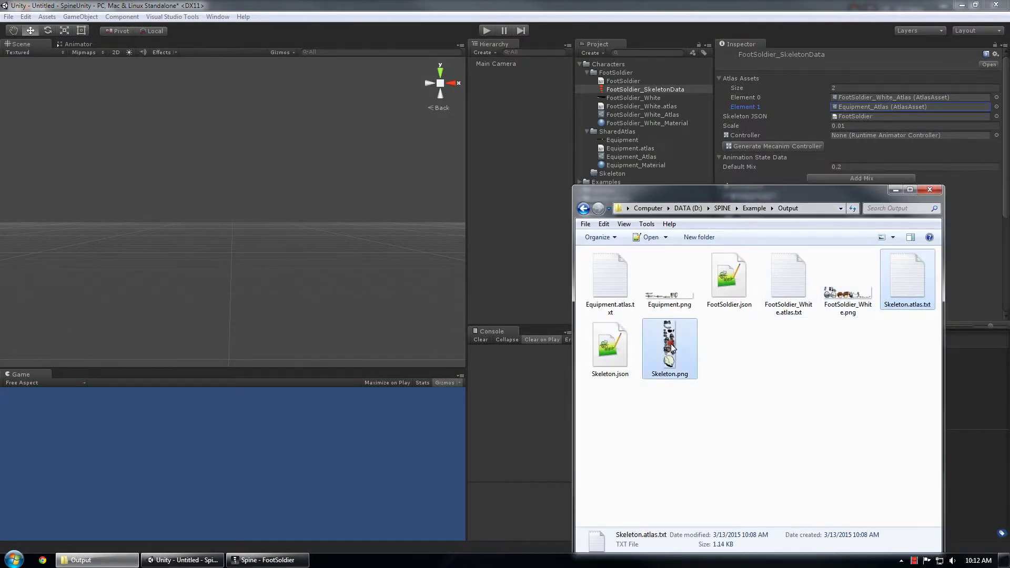
pyautogui.moveTo(796, 202); pyautogui.dragTo(779, 233)
pyautogui.moveTo(889, 309); pyautogui.dragTo(612, 178)
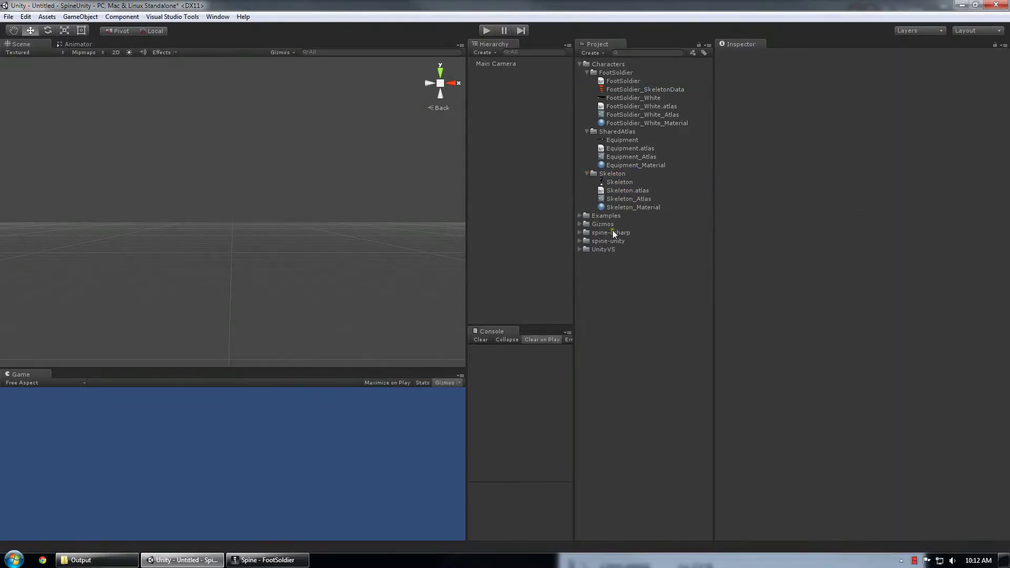
pyautogui.hotkey('alt', 'Tab')
# - Import Skeleton.json into the Skeleton folder and assign Skeleton_Atlas at the missing-atlas prompt
pyautogui.click(594, 387)
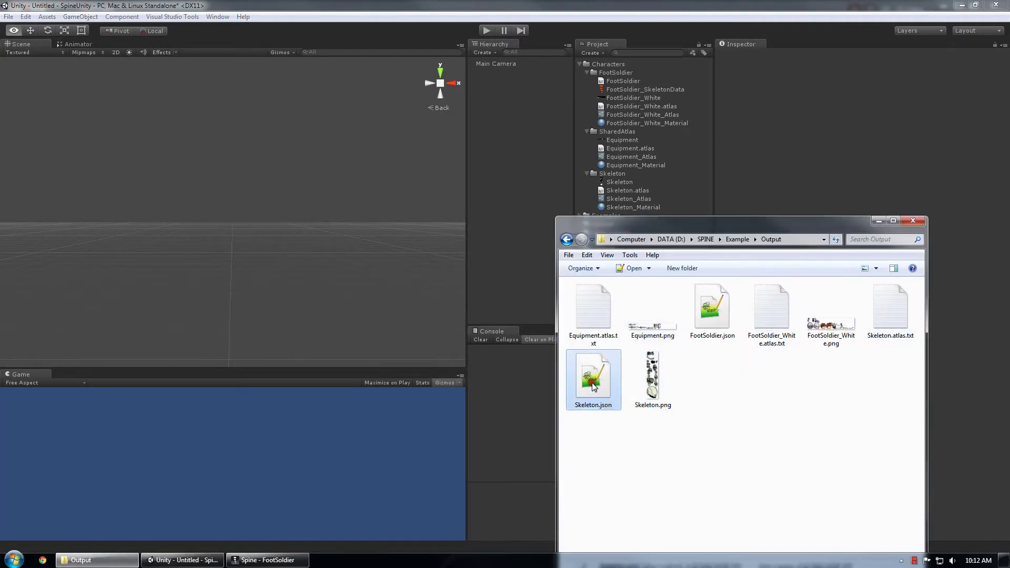
pyautogui.moveTo(587, 386); pyautogui.dragTo(612, 175)
pyautogui.click(494, 303)
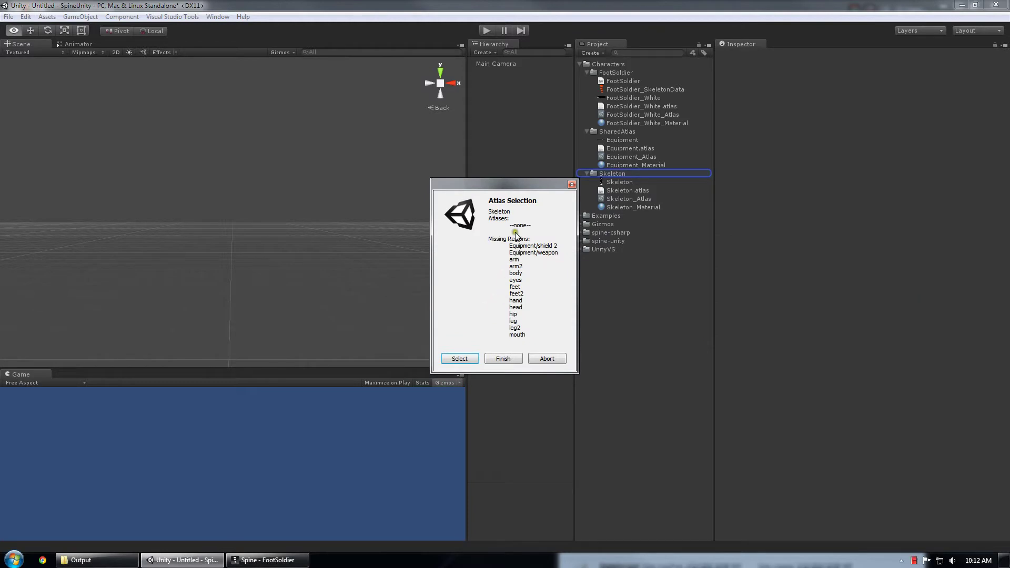
pyautogui.click(459, 358)
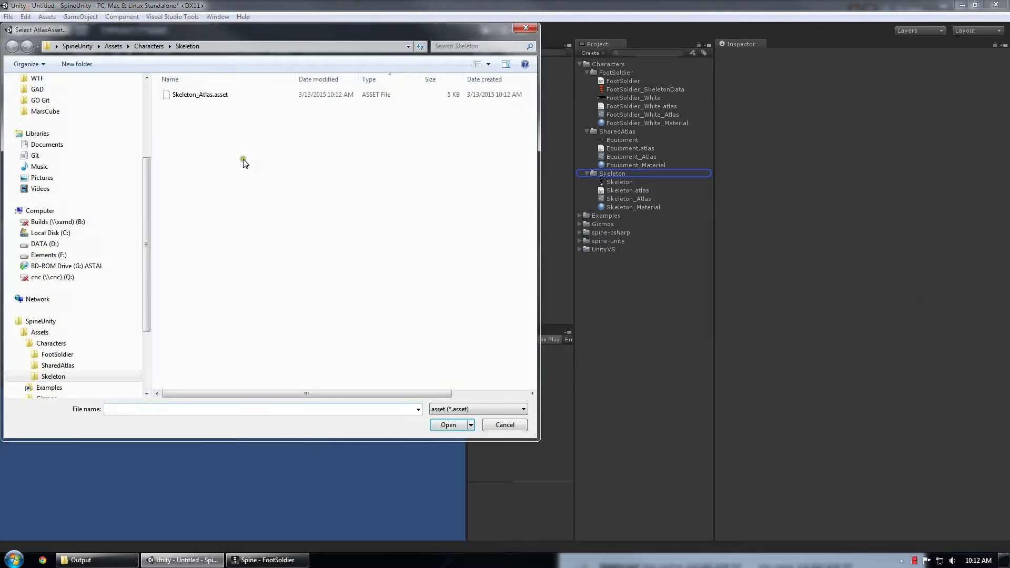
pyautogui.doubleClick(204, 96)
# - Add Equipment_Atlas from the SharedAtlas folder to create Skeleton_SkeletonData
pyautogui.click(459, 317)
pyautogui.click(148, 47)
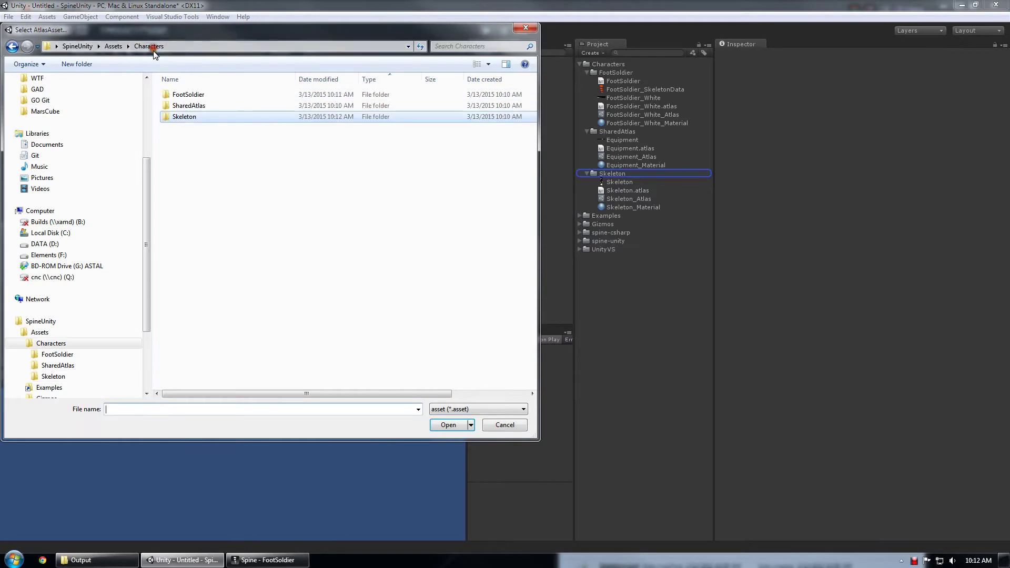
pyautogui.click(192, 106)
pyautogui.doubleClick(192, 106)
pyautogui.doubleClick(198, 96)
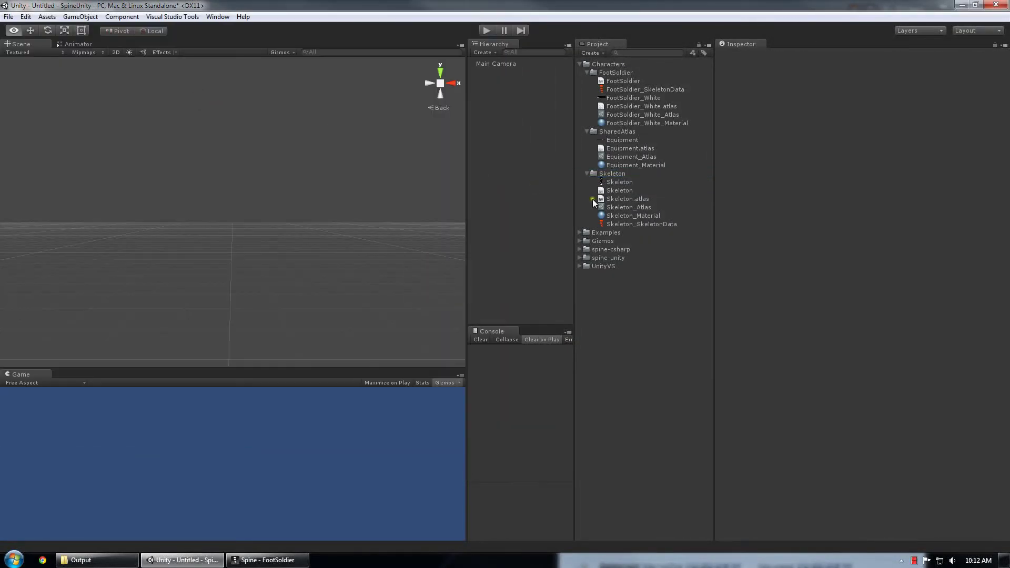
# - Play Skeleton_SkeletonData's Idle animation in the preview and ping its Equipment_Atlas reference
pyautogui.click(609, 225)
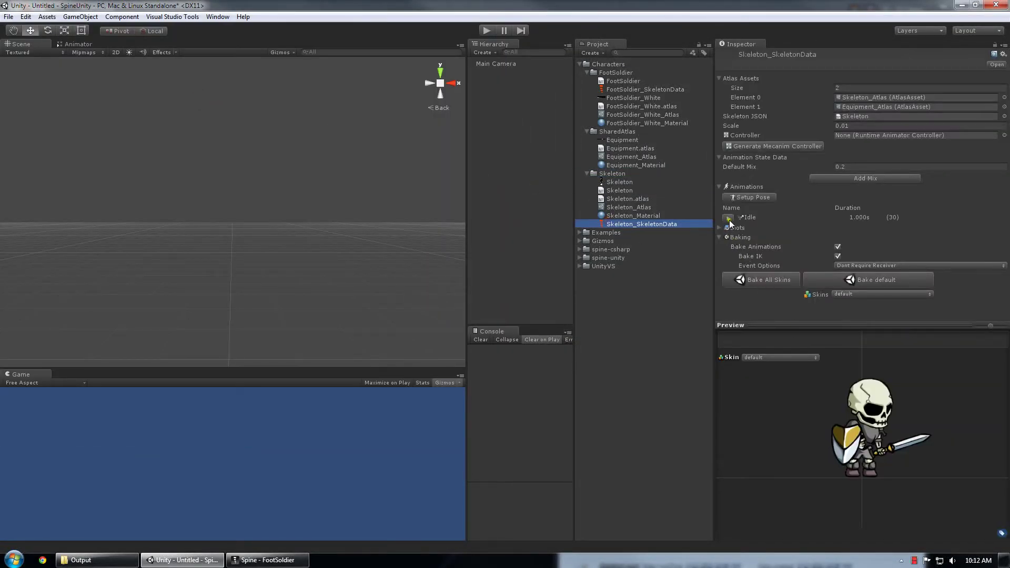
pyautogui.click(727, 219)
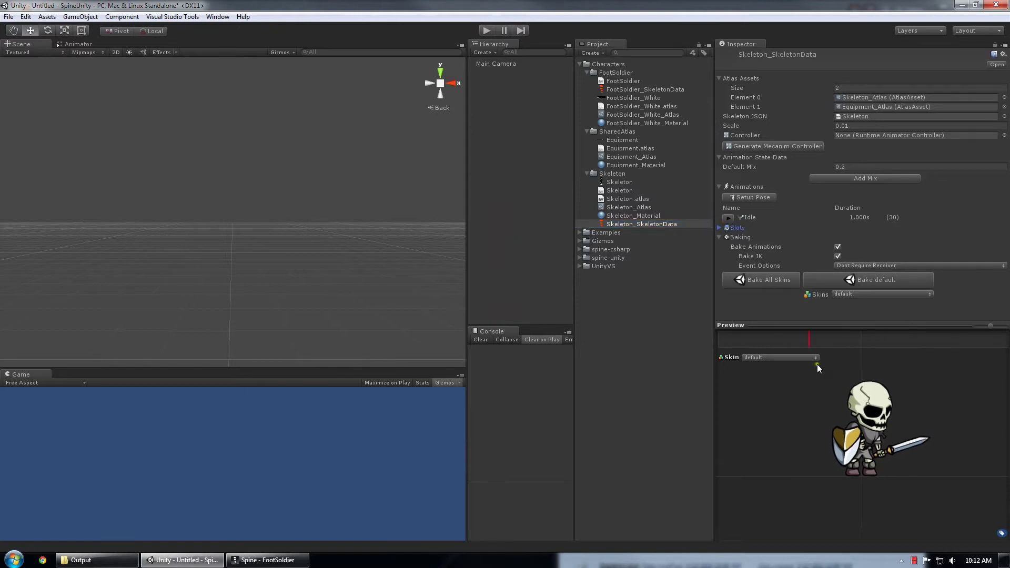
pyautogui.click(880, 107)
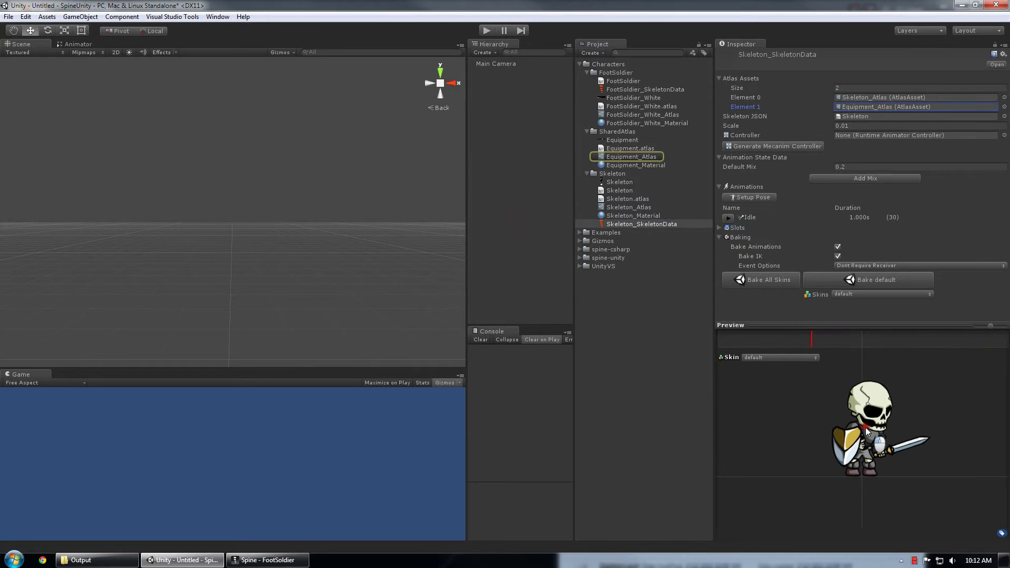